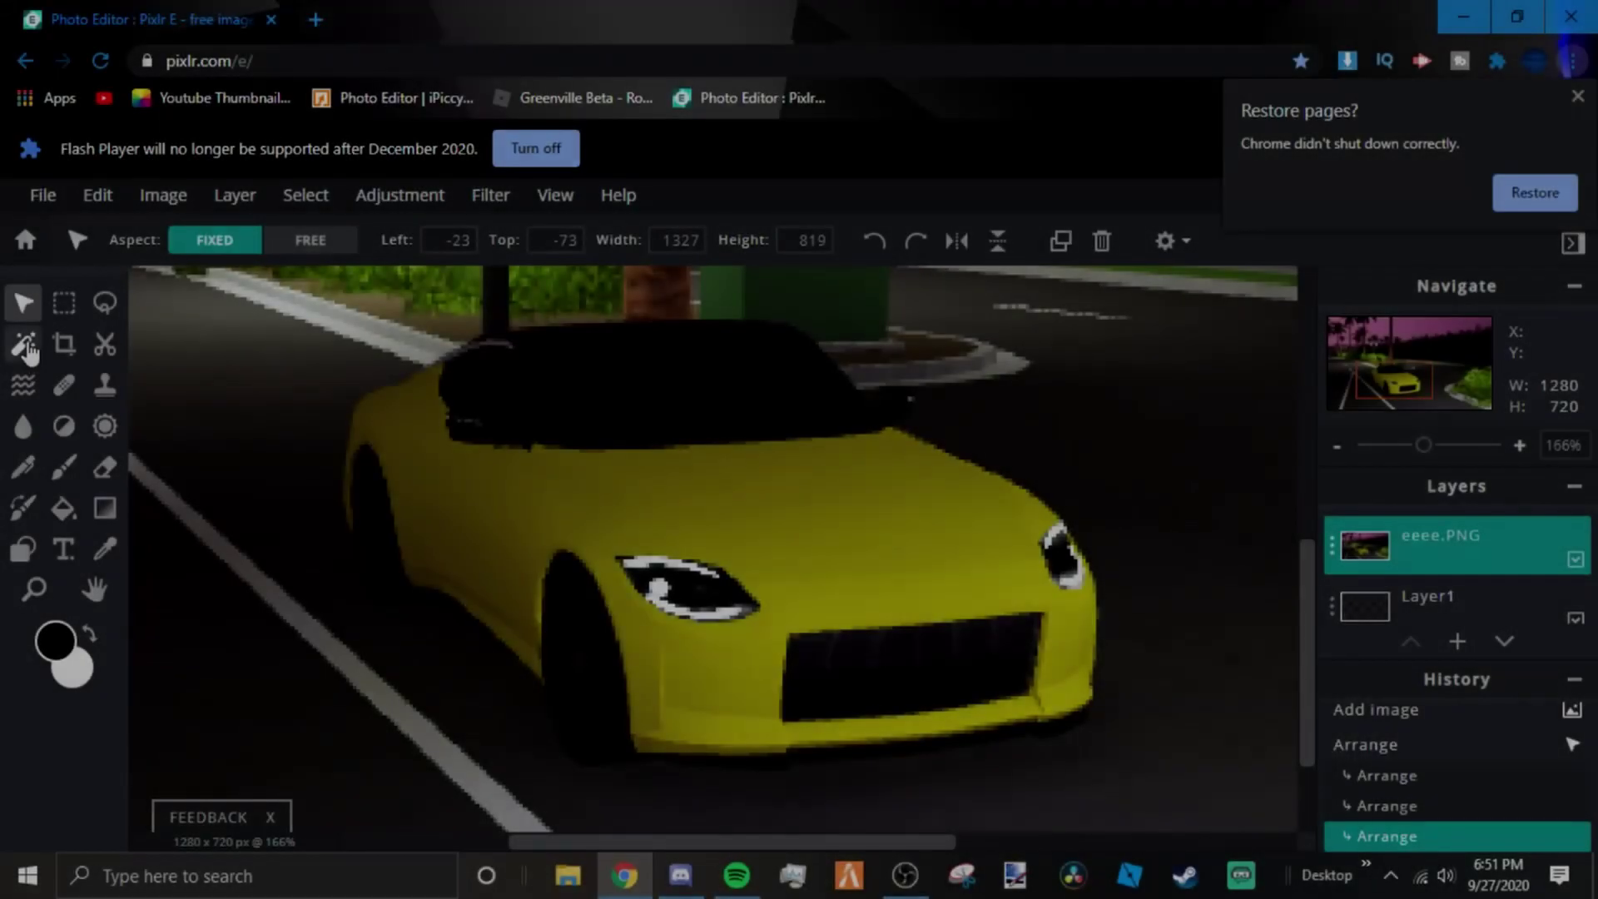
click(99, 312)
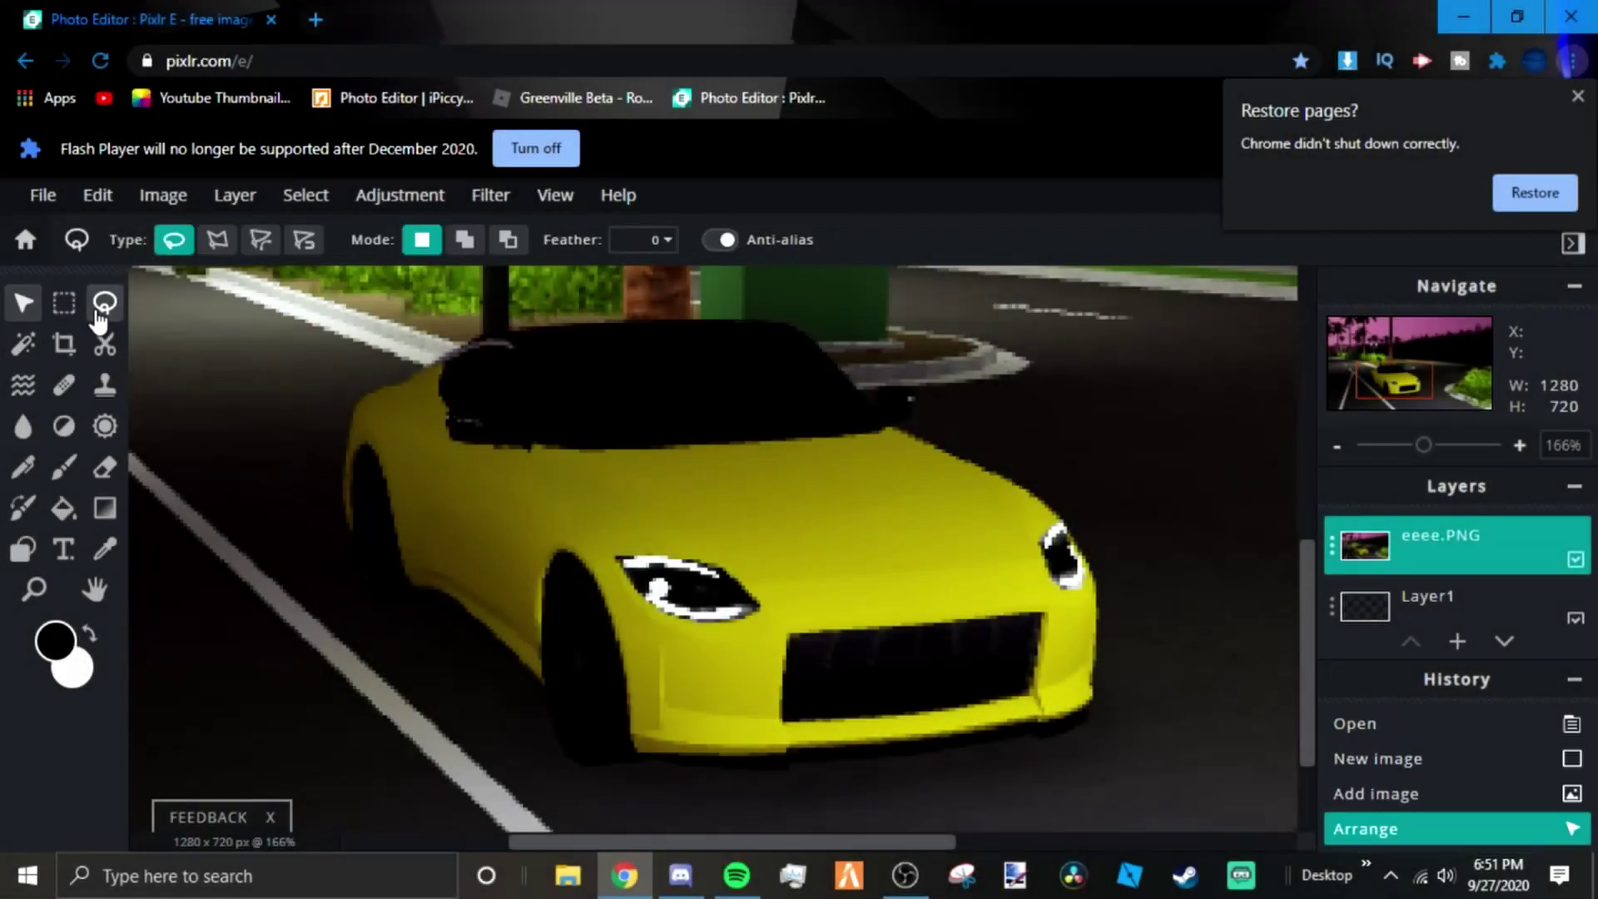
click(210, 245)
scroll(321, 375, down, 5)
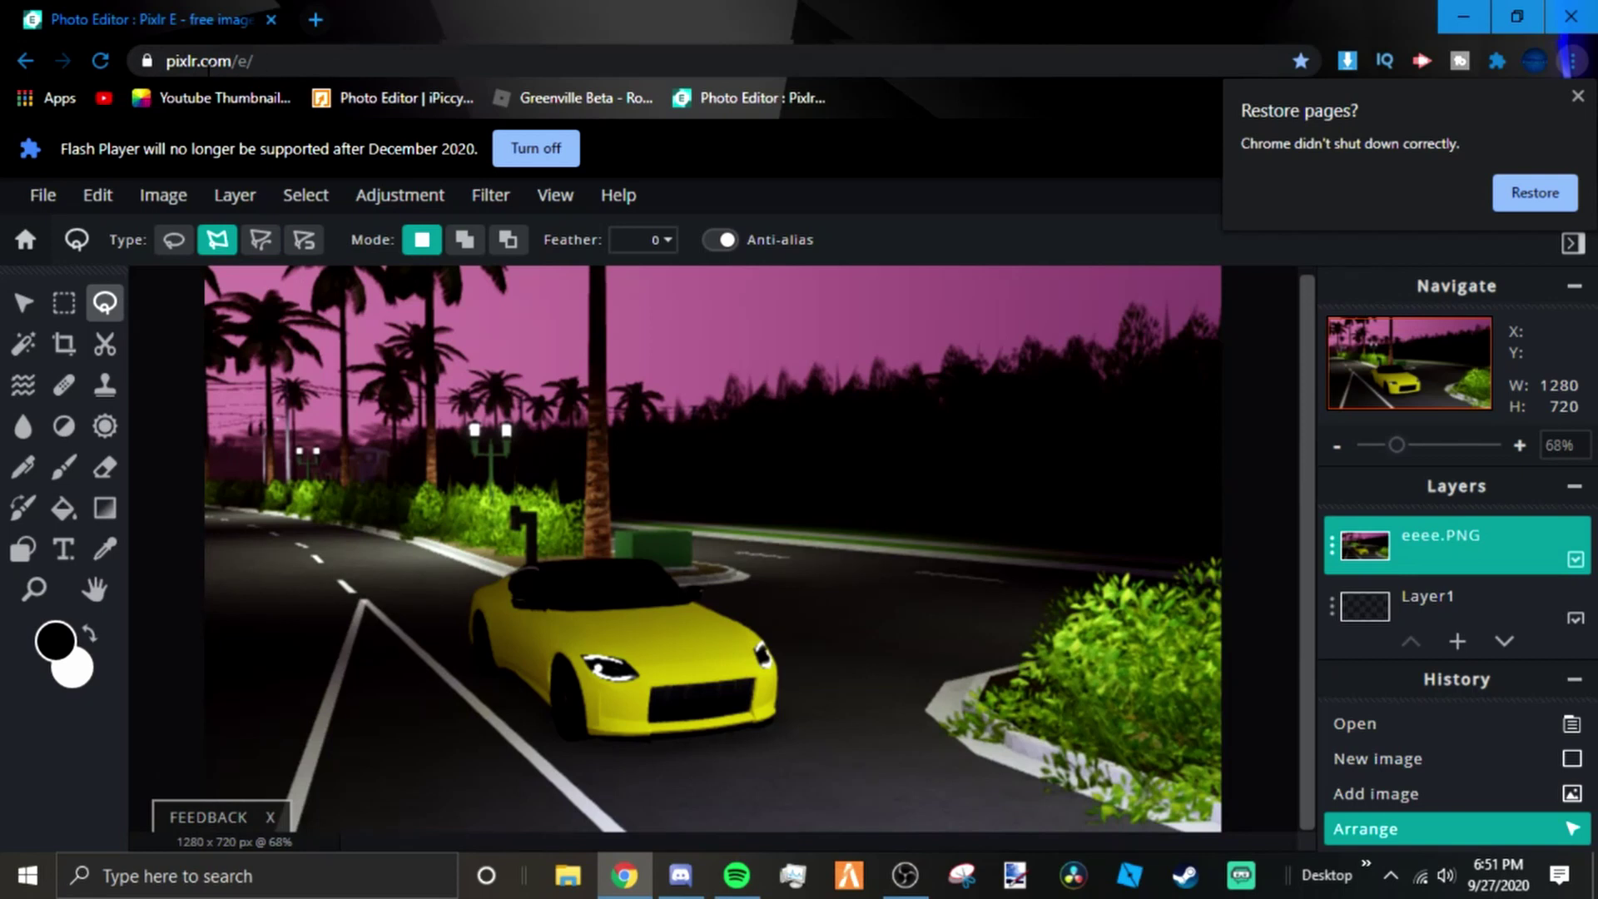
- Undo the arrangement and the adding of the eeee.PNG image layer
click(24, 302)
key(ctrl+z)
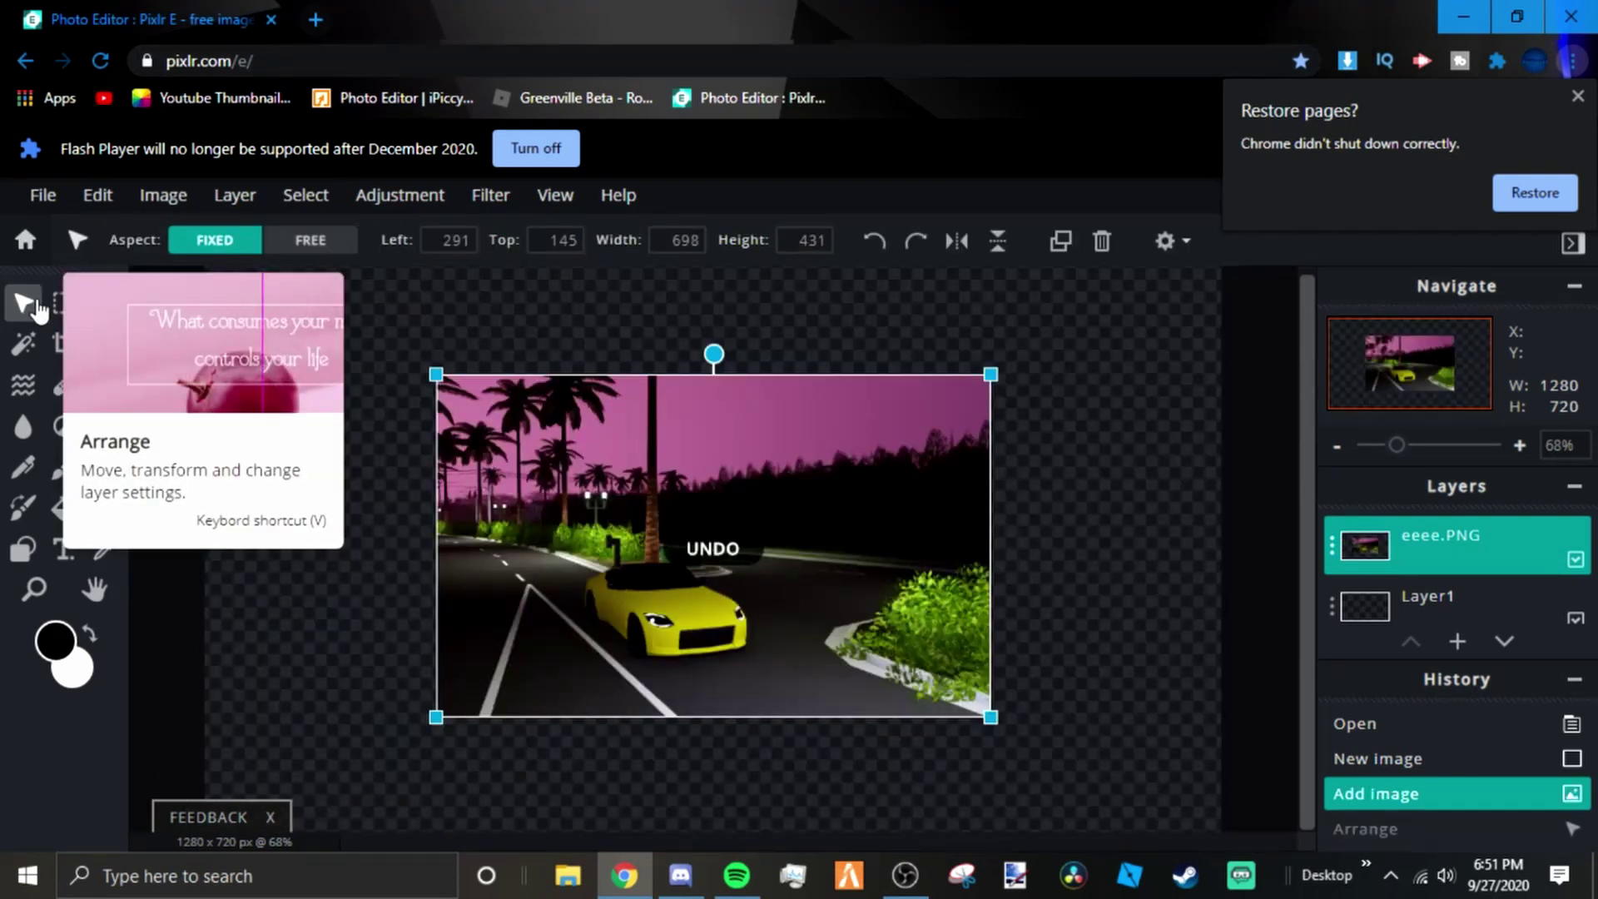
key(ctrl+z)
scroll(992, 505, down, 3)
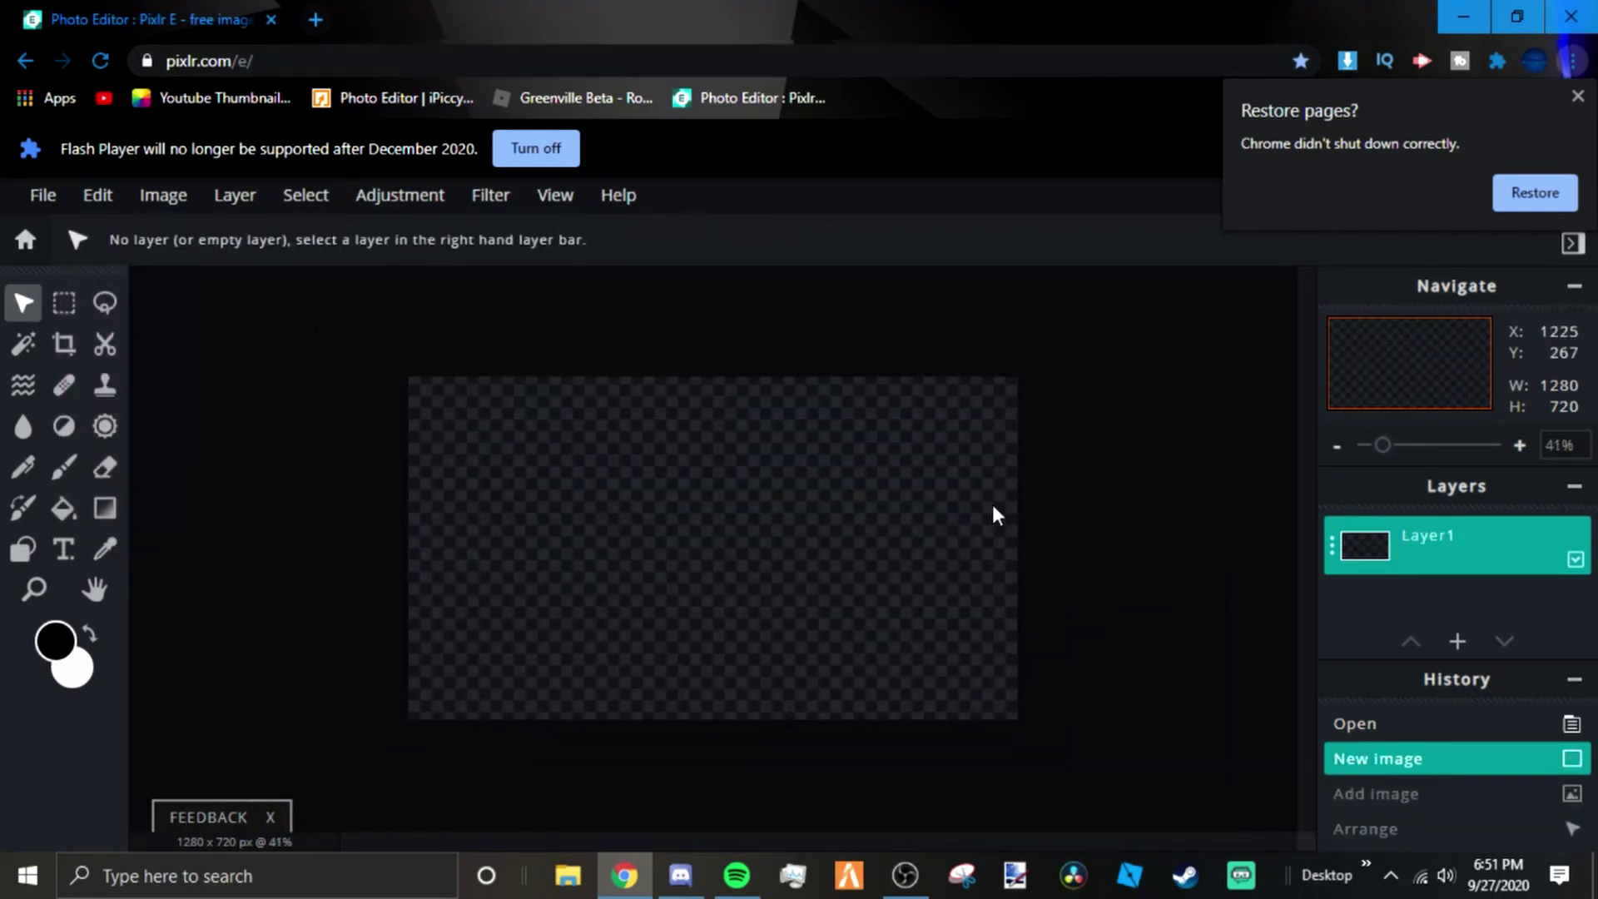
- Add the recent picture eeee to the document as a new image layer
click(1457, 642)
click(795, 531)
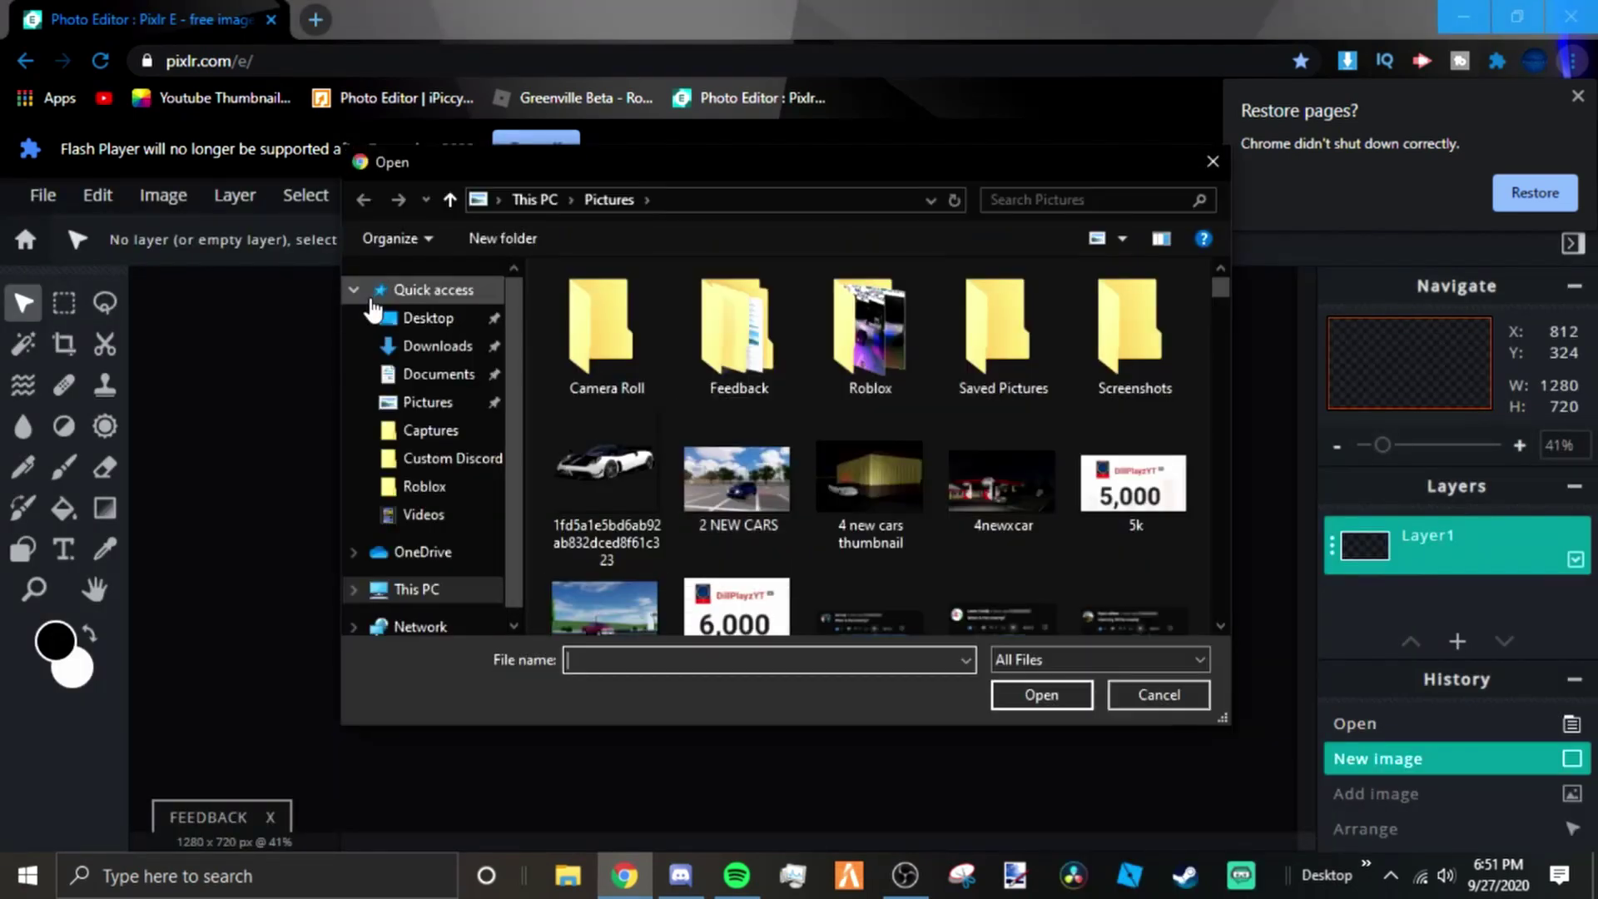
click(402, 293)
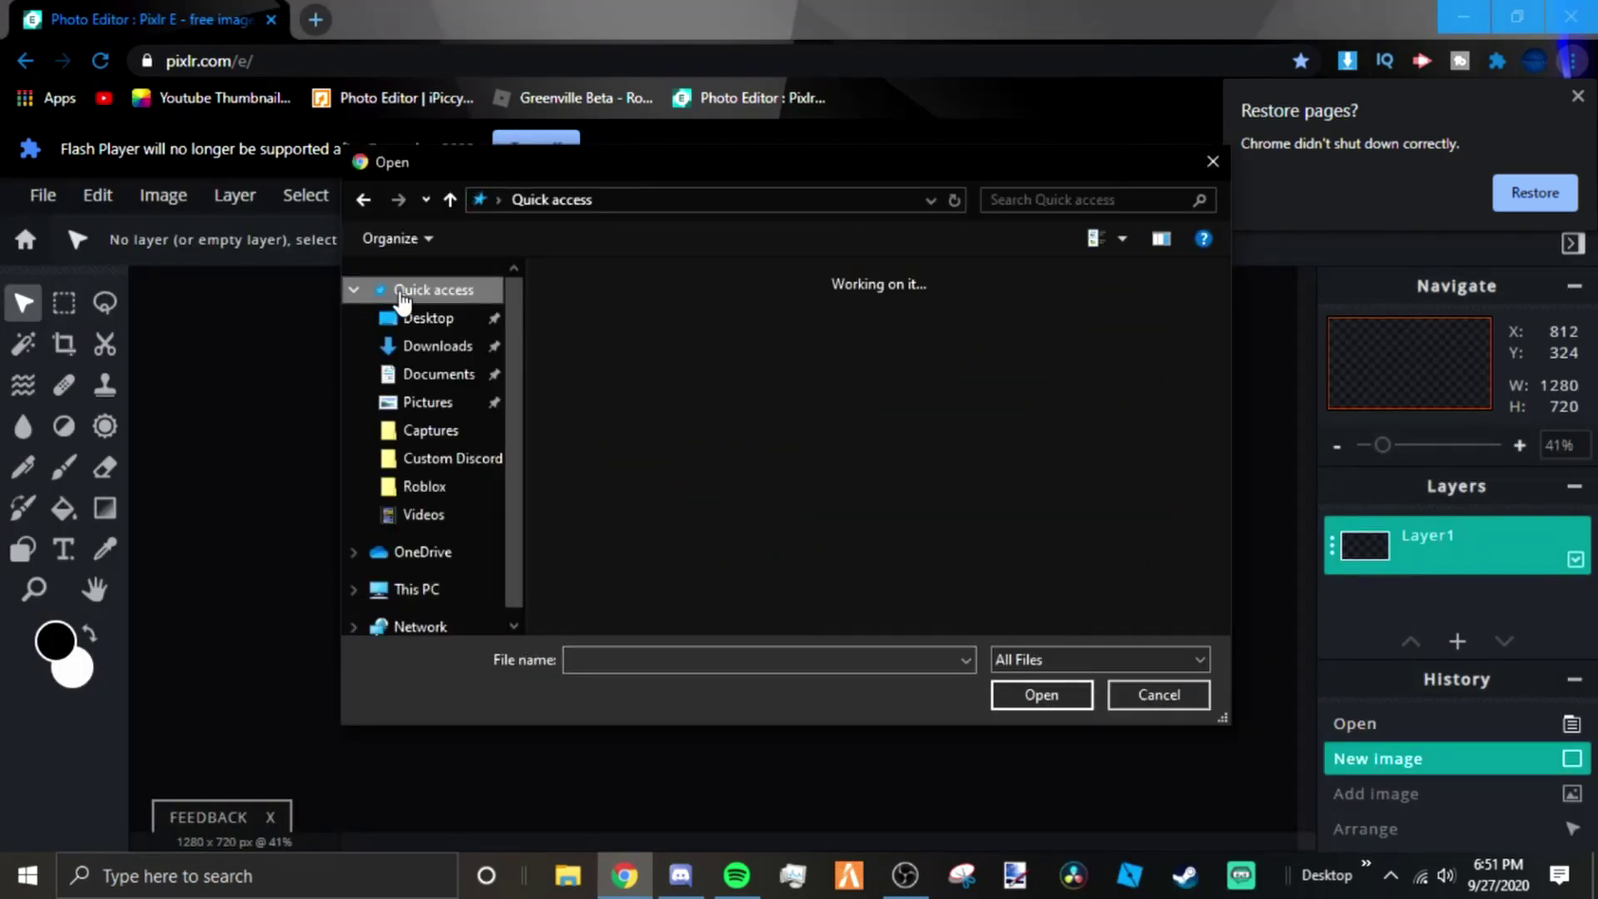
scroll(759, 484, down, 1)
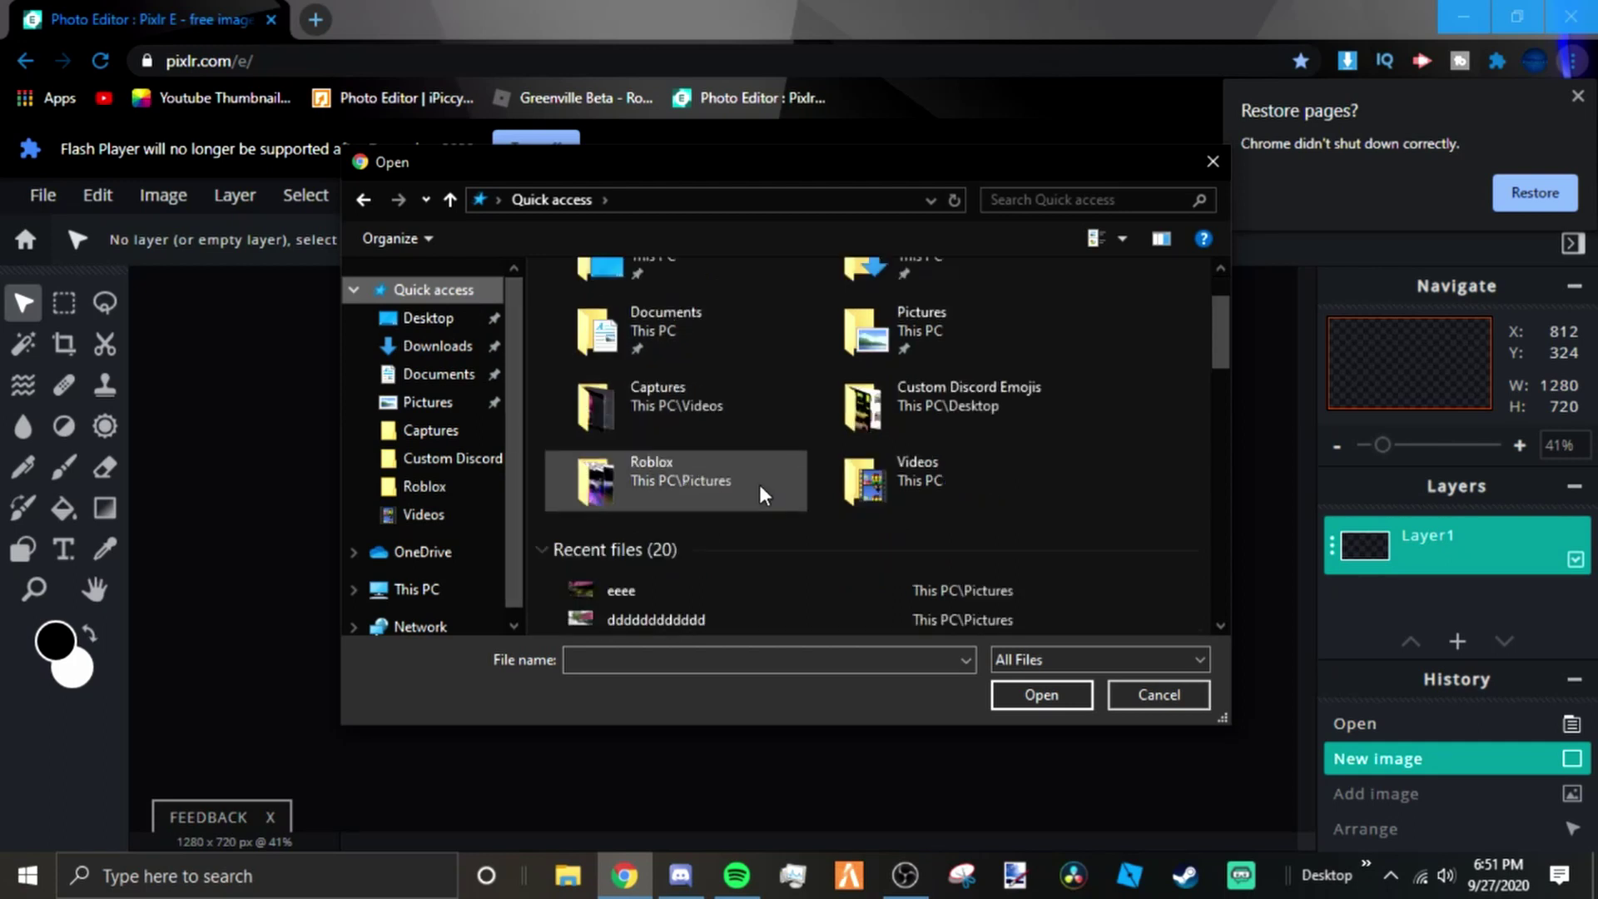
scroll(759, 484, down, 1)
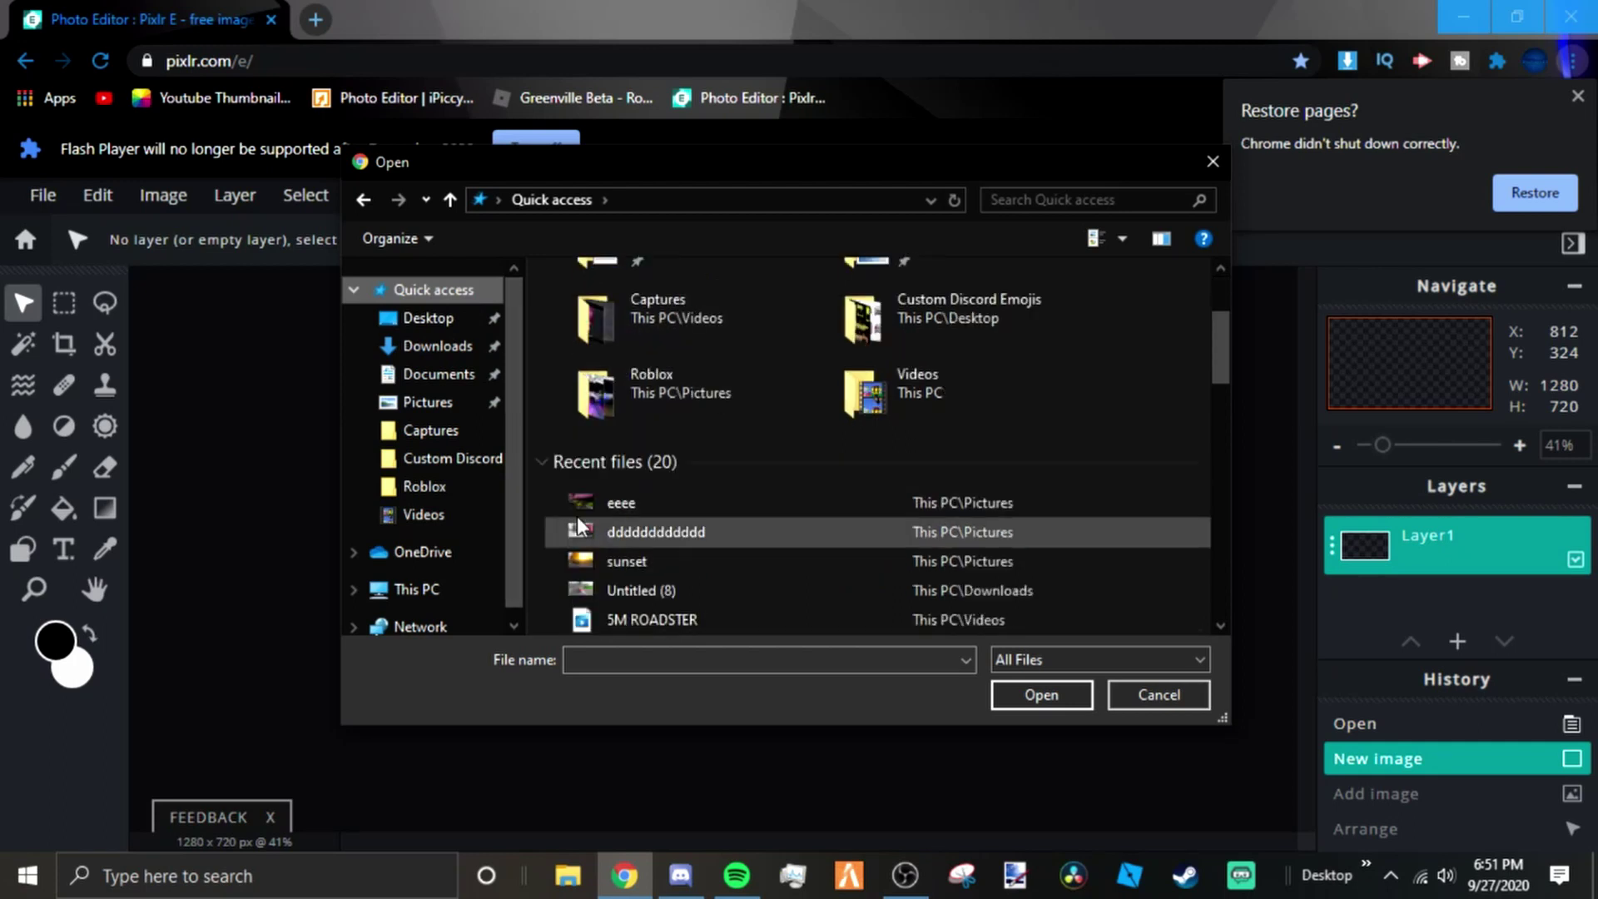
double_click(617, 501)
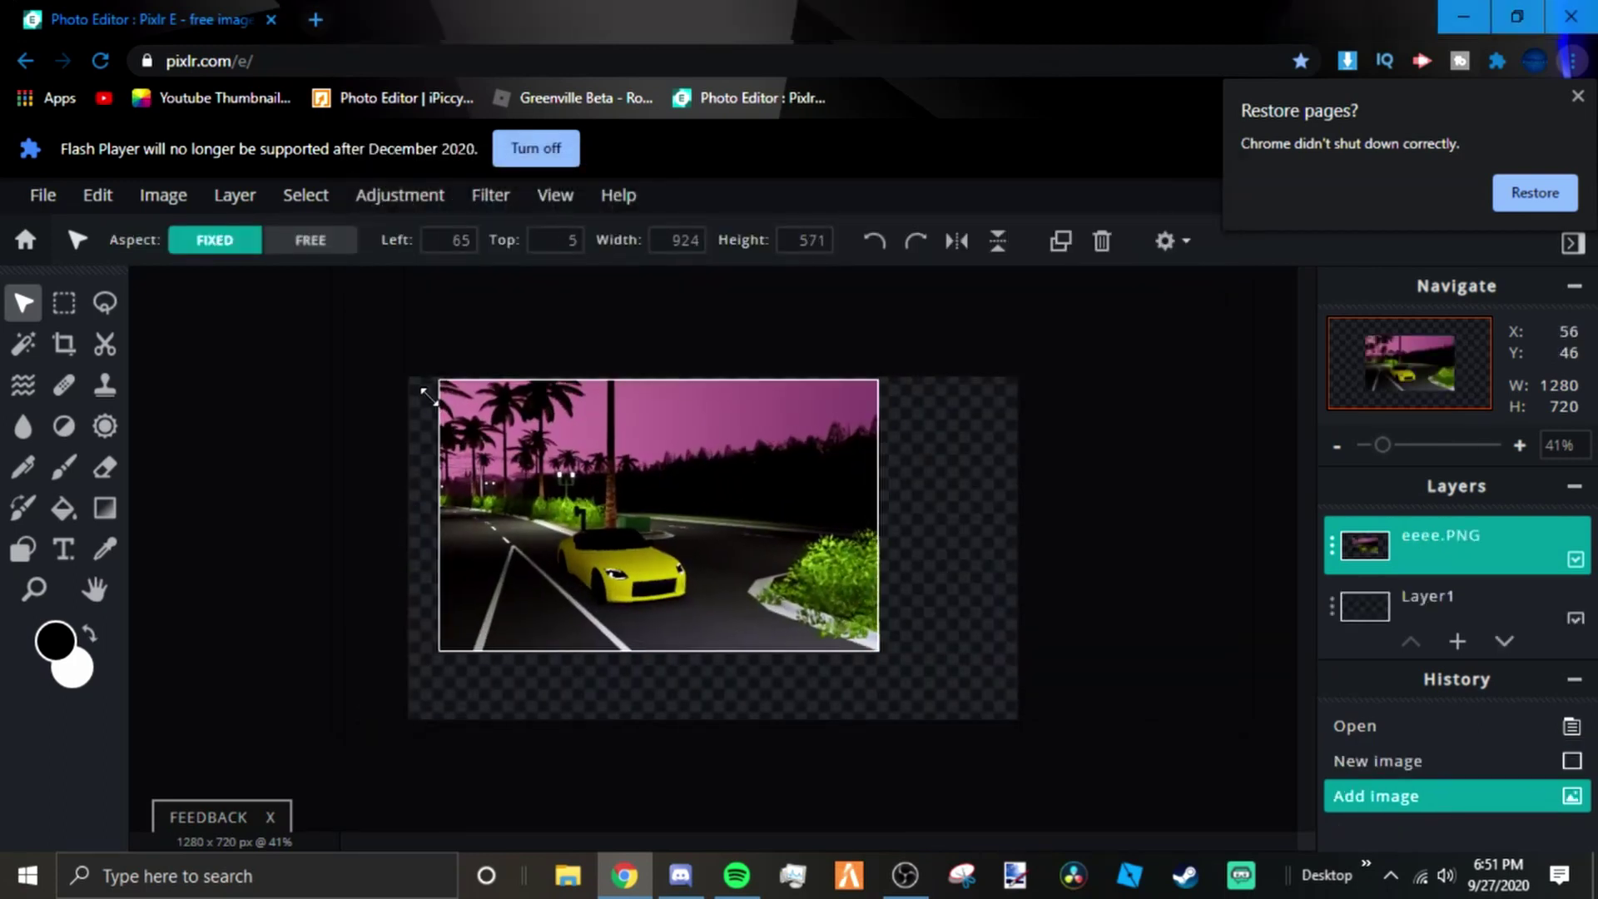
- Enlarge the eeee.PNG layer to about 1329 × 821 px and position it to cover the whole canvas, then deselect it
drag(428, 396, 391, 370)
drag(887, 657, 1045, 667)
scroll(824, 699, up, 3)
drag(824, 700, 799, 674)
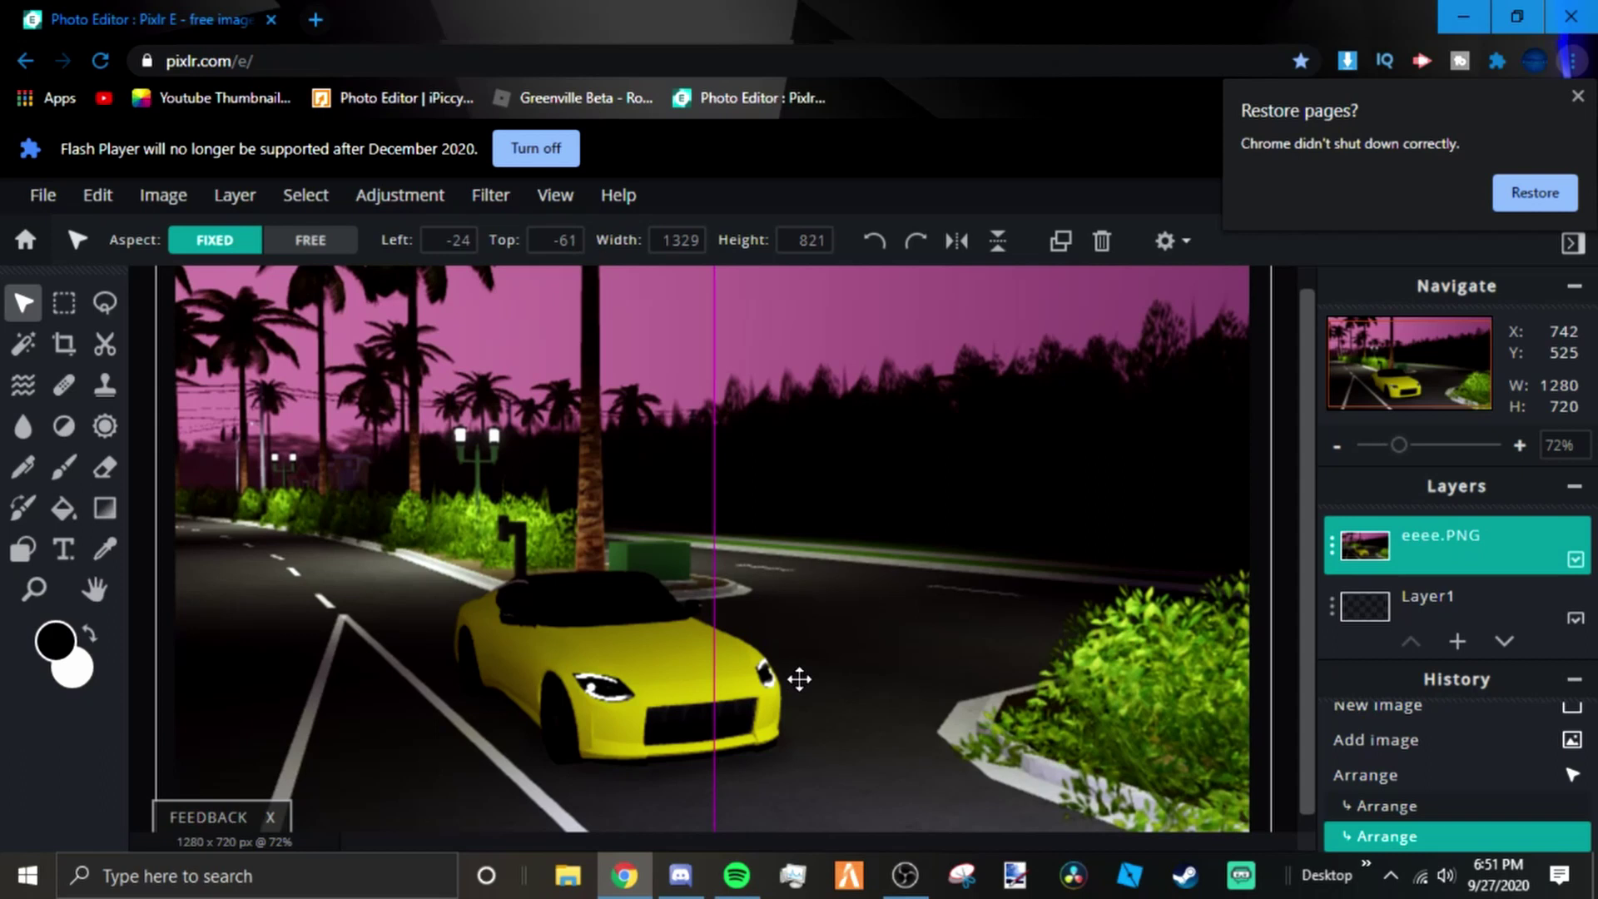
scroll(786, 616, down, 2)
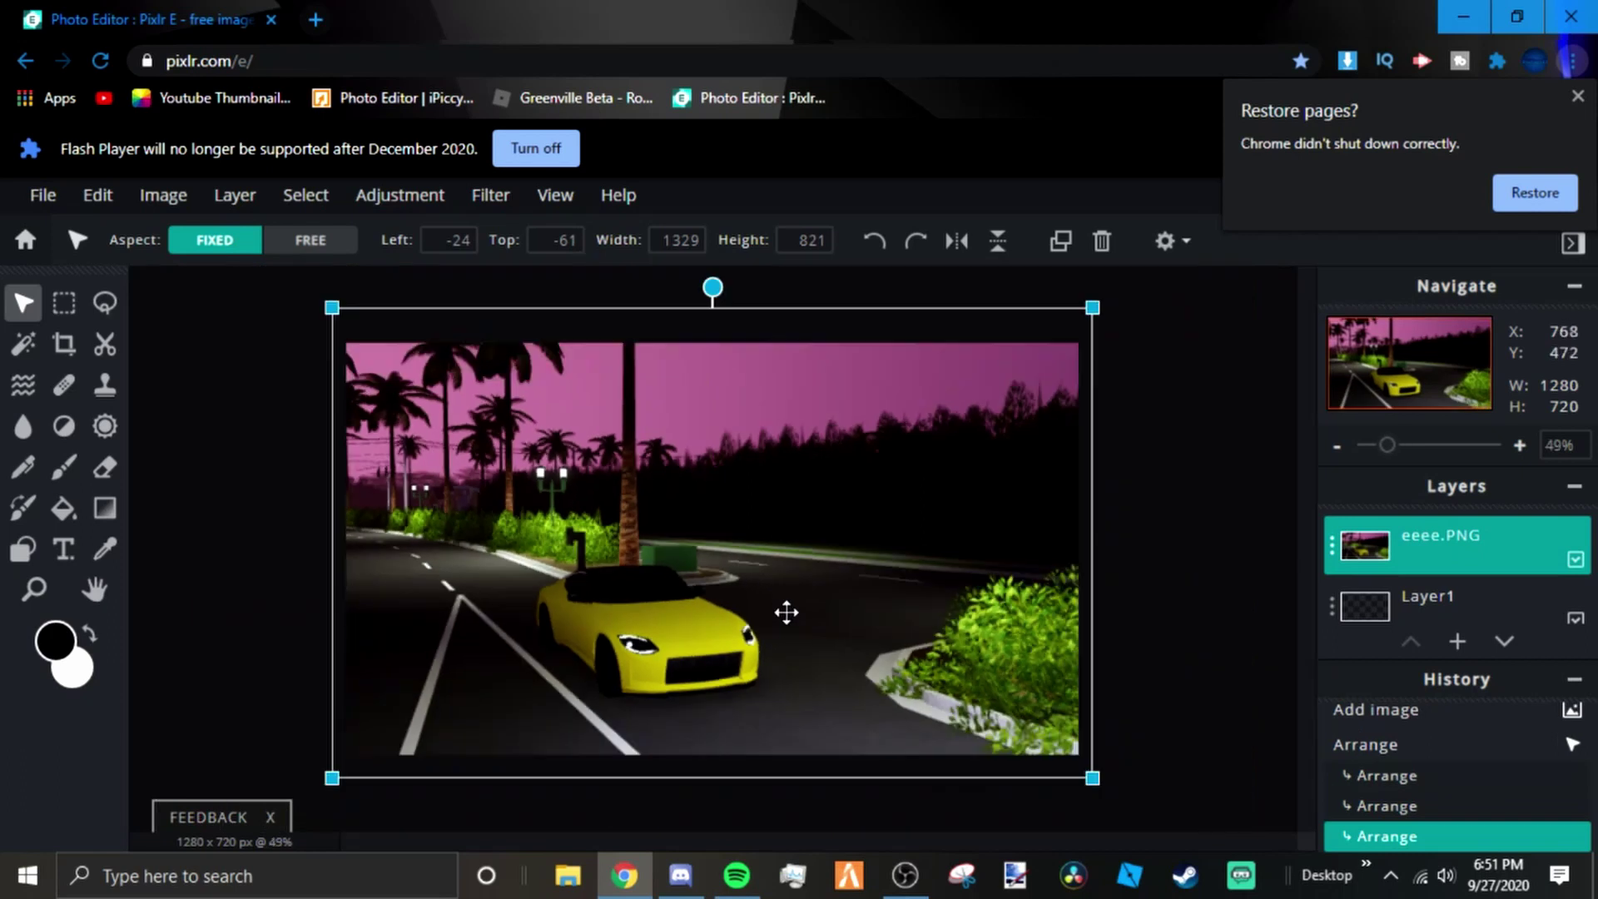
click(241, 546)
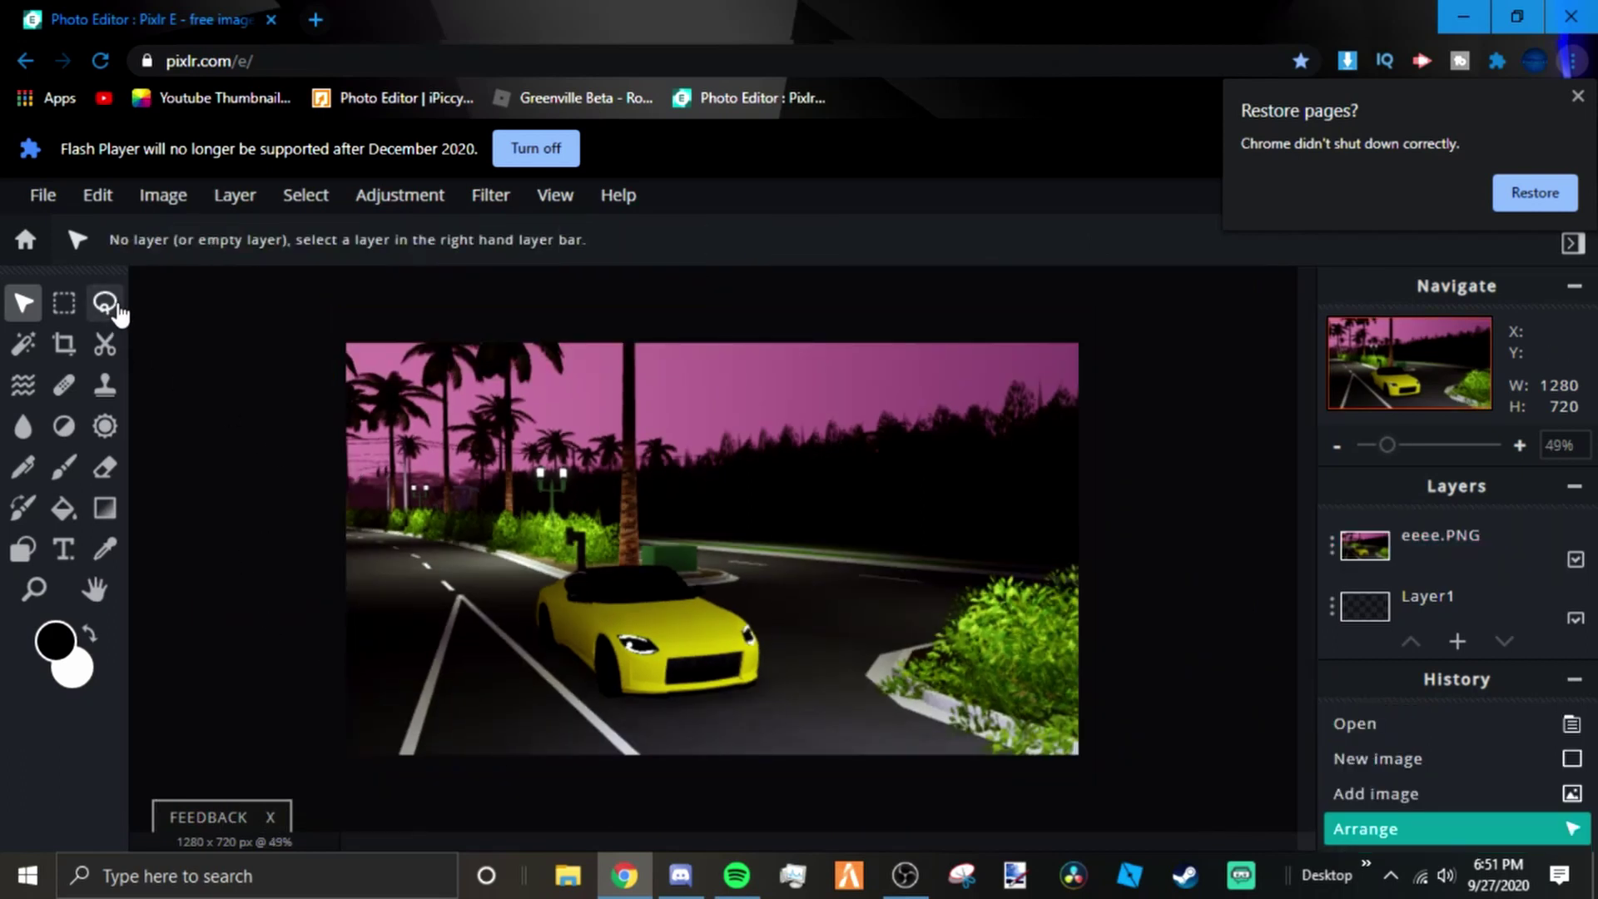
- Switch to the Lasso Select tool with the polygon type
click(97, 319)
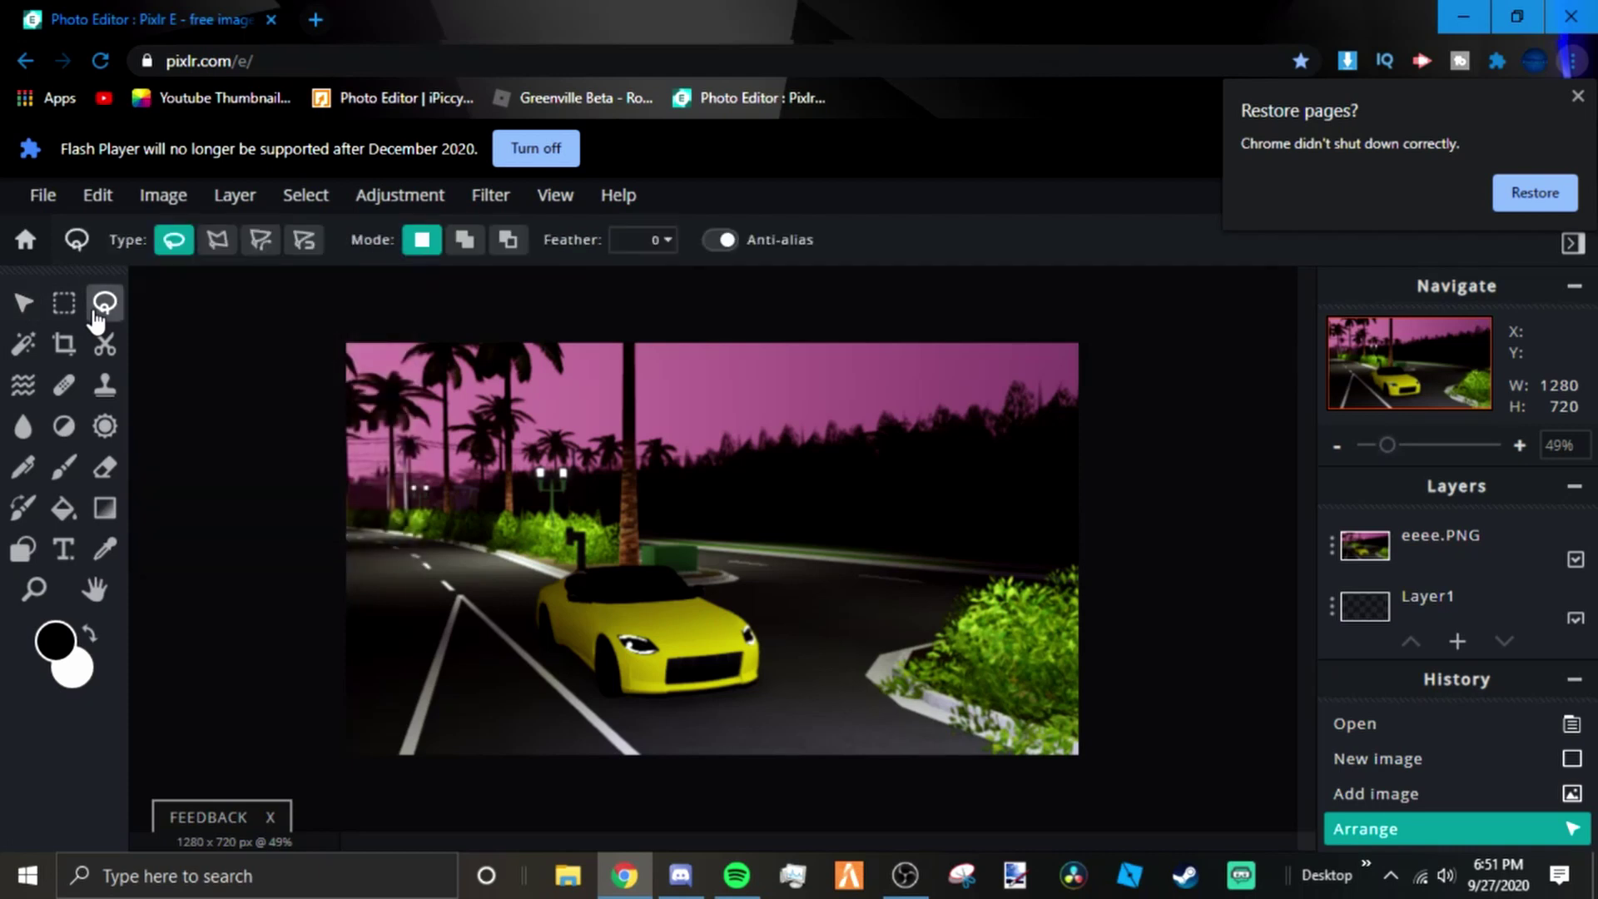
click(17, 310)
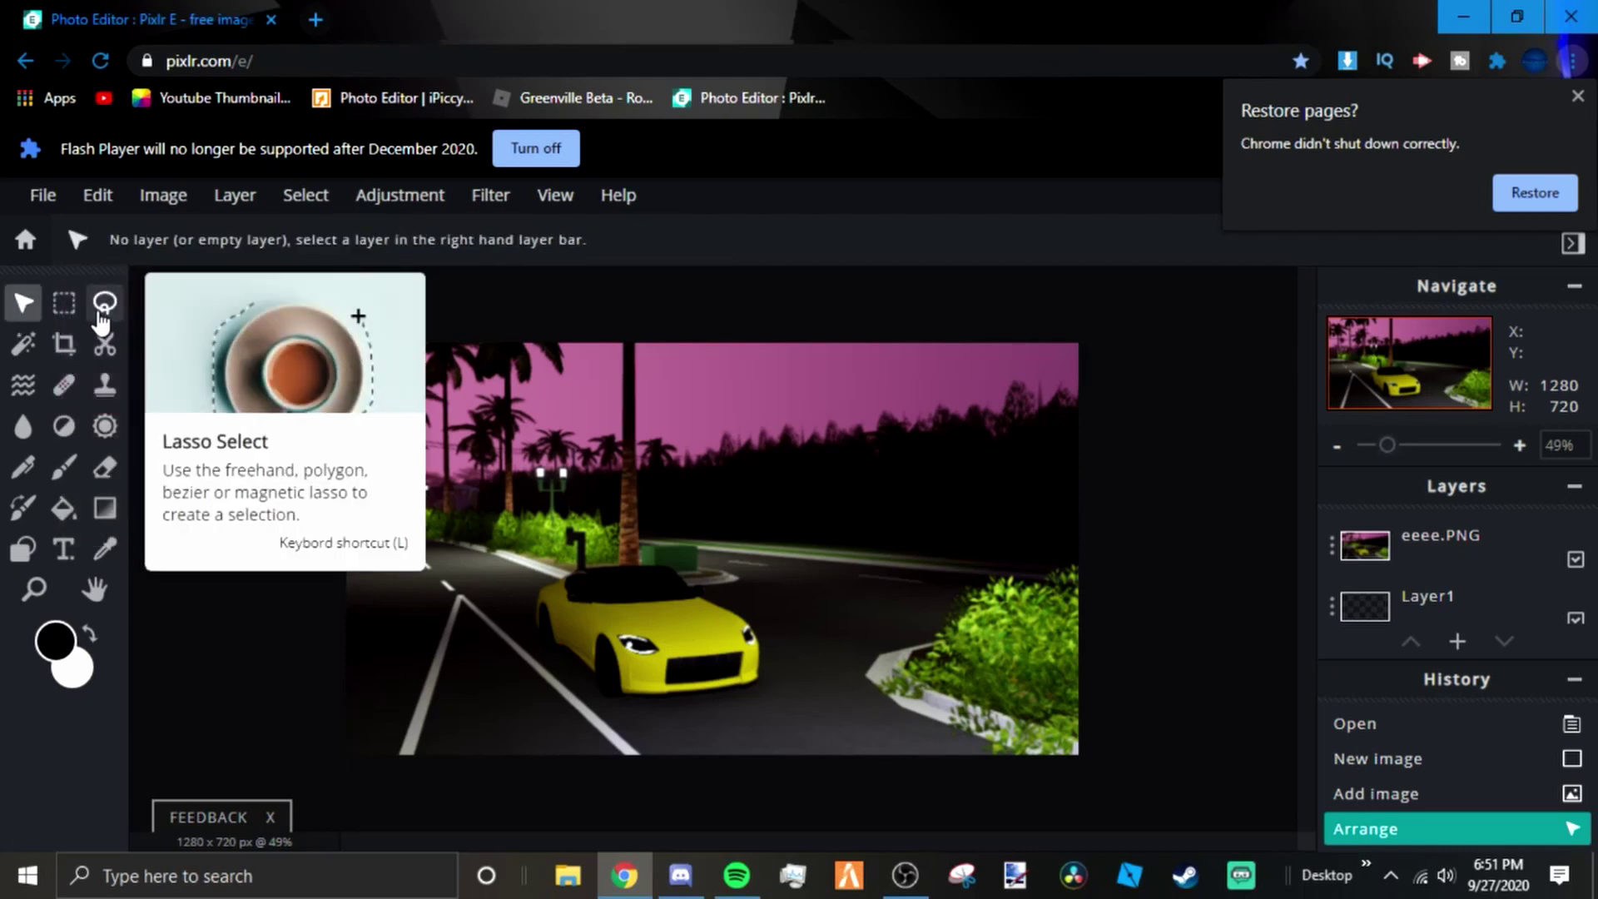
click(100, 315)
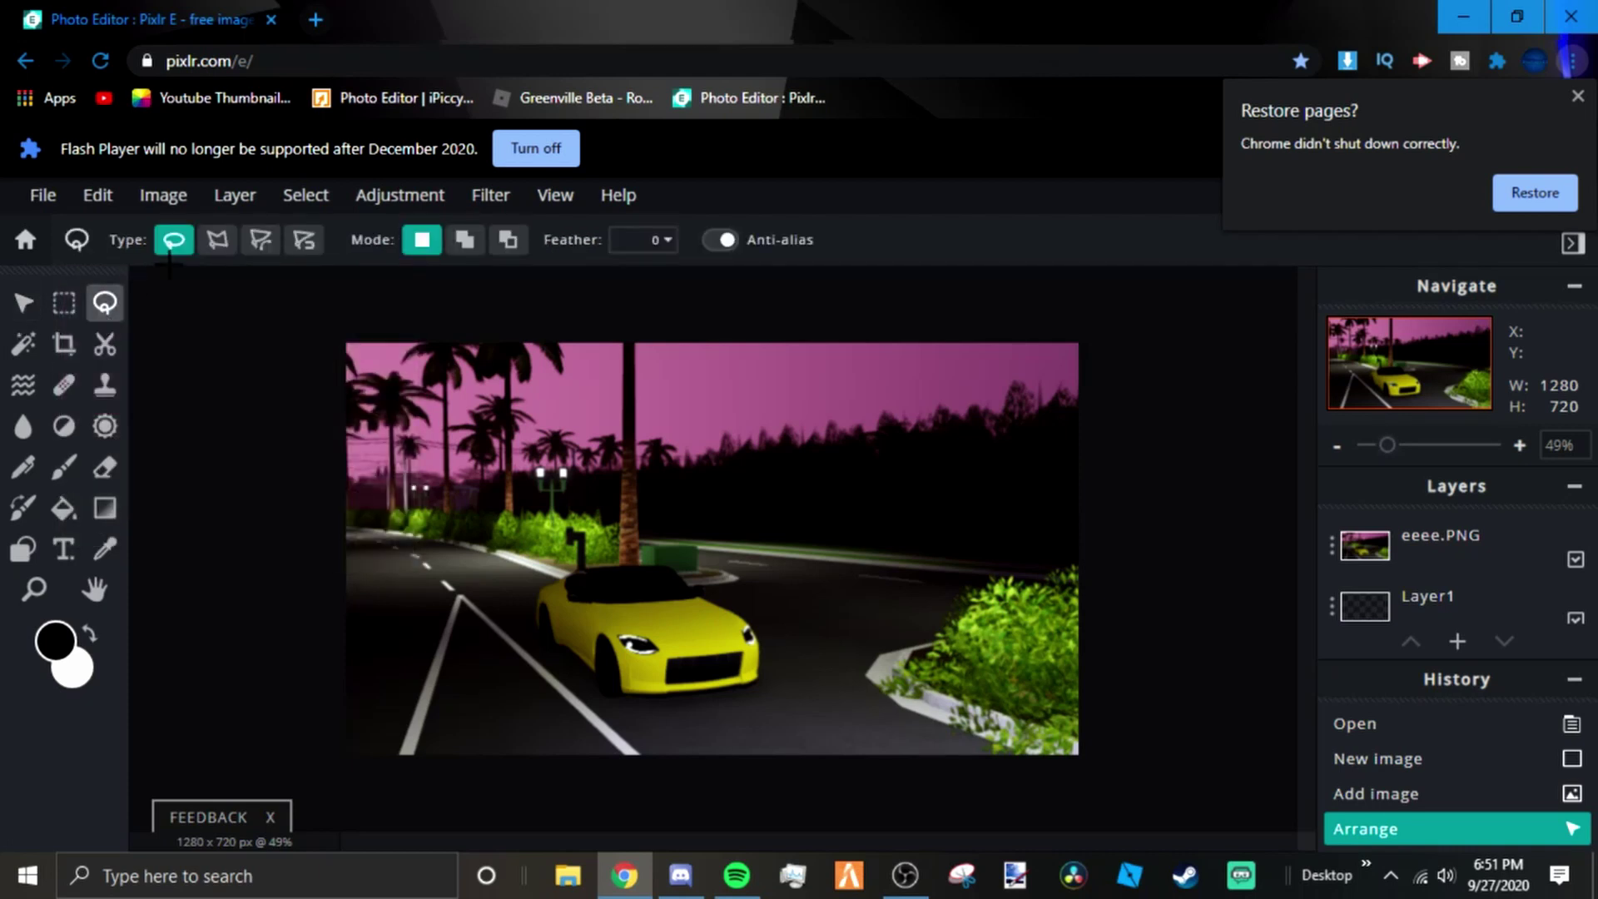
click(222, 248)
- Try to outline the yellow car, starting along the underside of its front bumper
scroll(583, 732, up, 8)
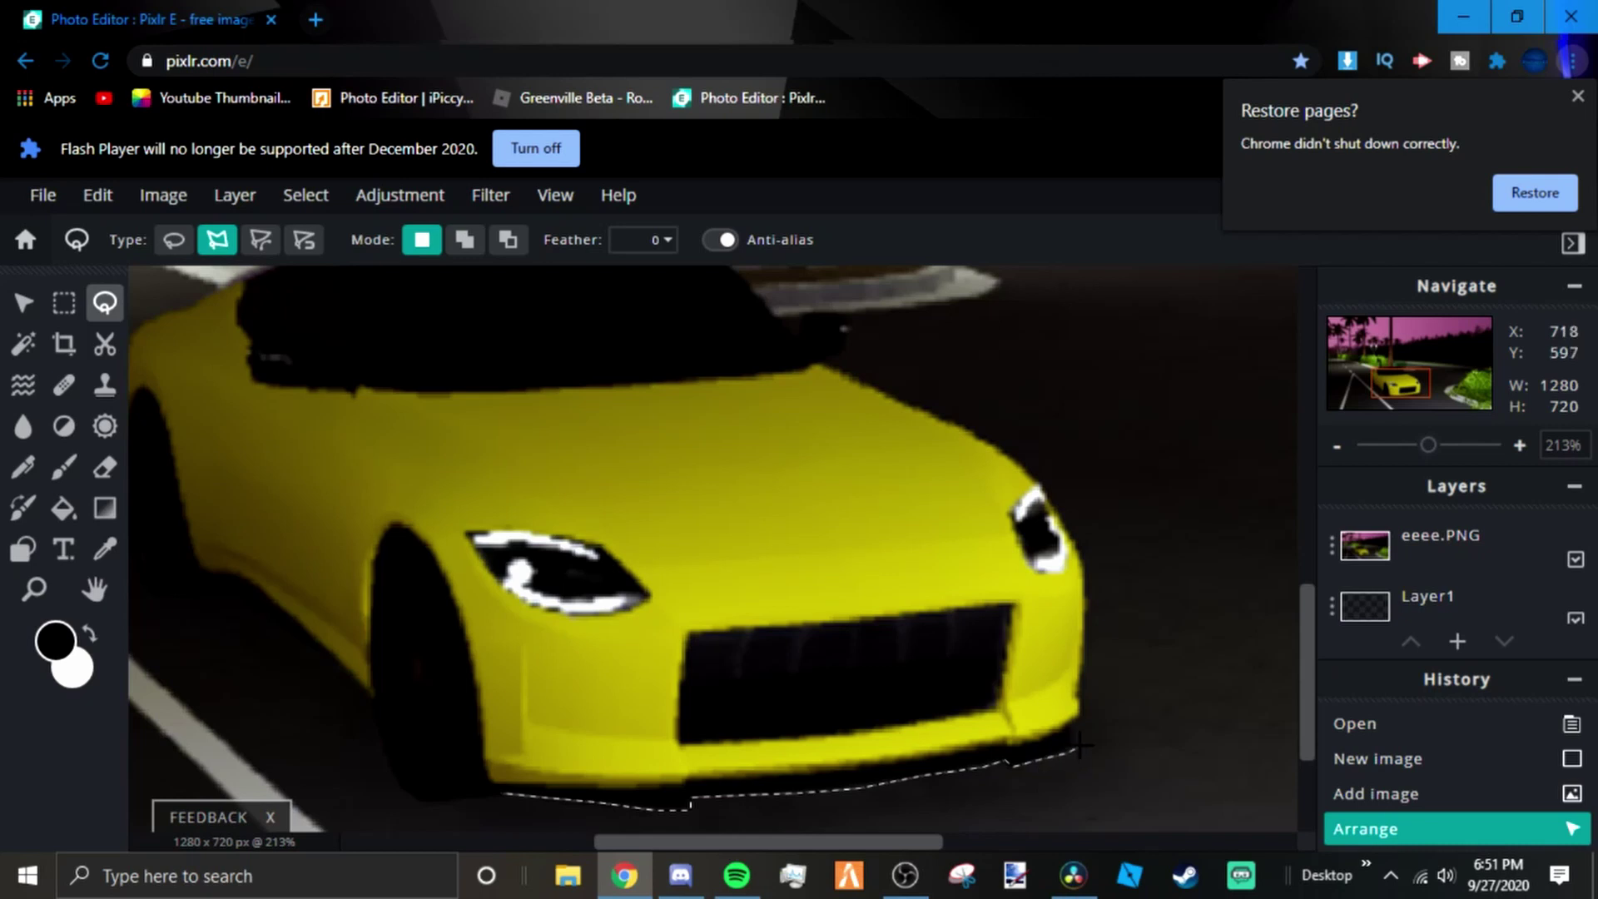
click(1078, 717)
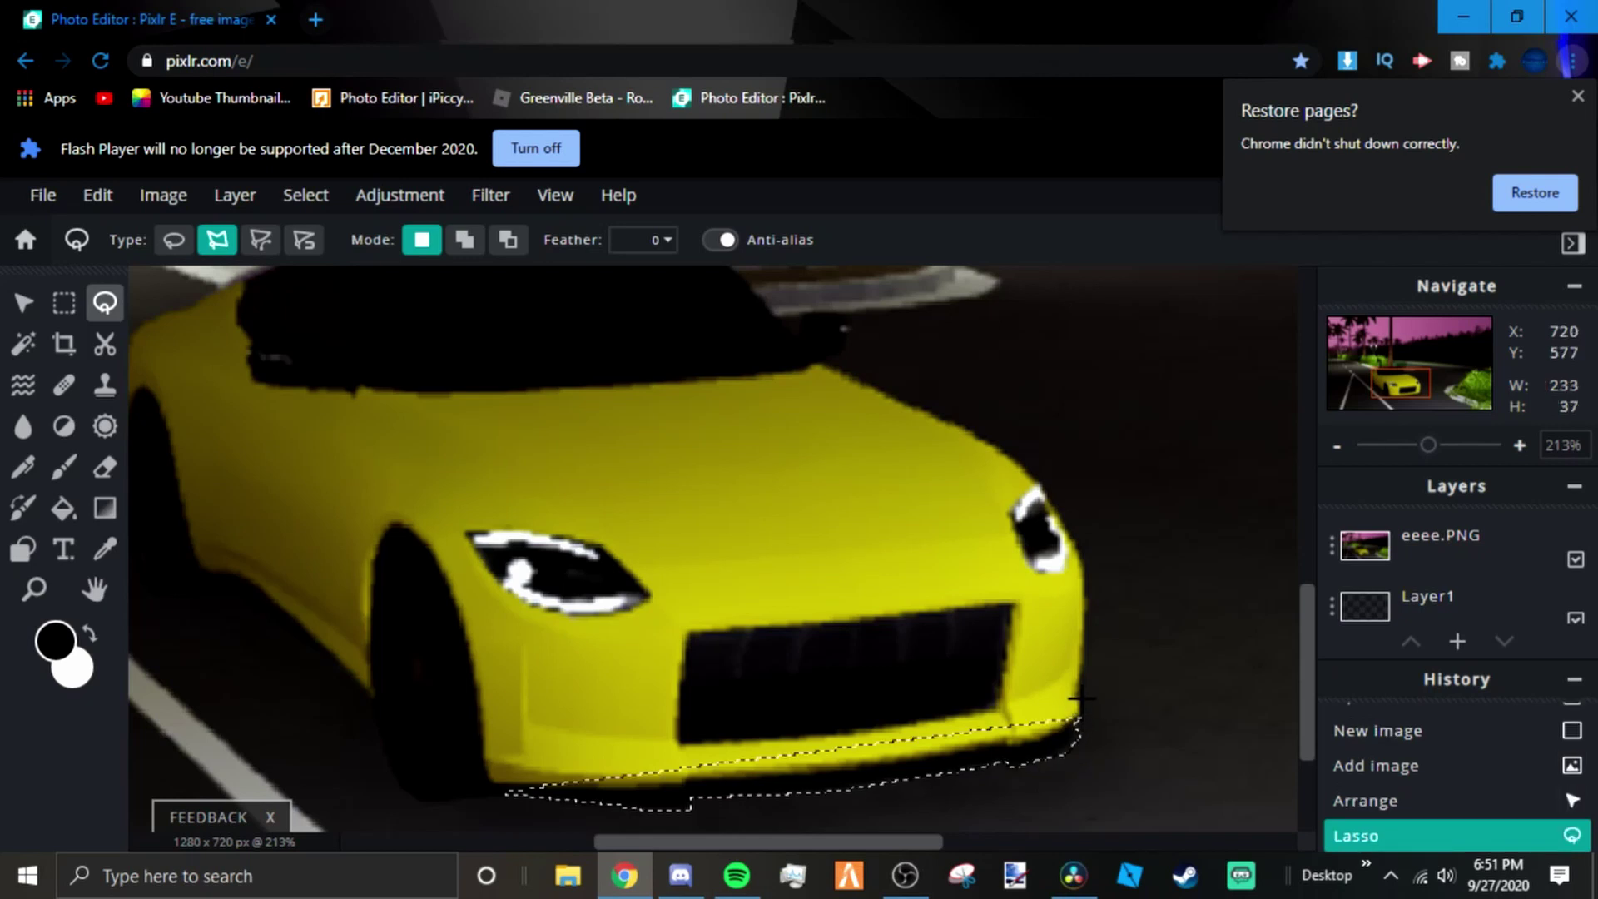
- Start a new polygon lasso outline at the front bumper's outer corner, tracing past the far headlight and along the hood to the side mirror
click(1082, 691)
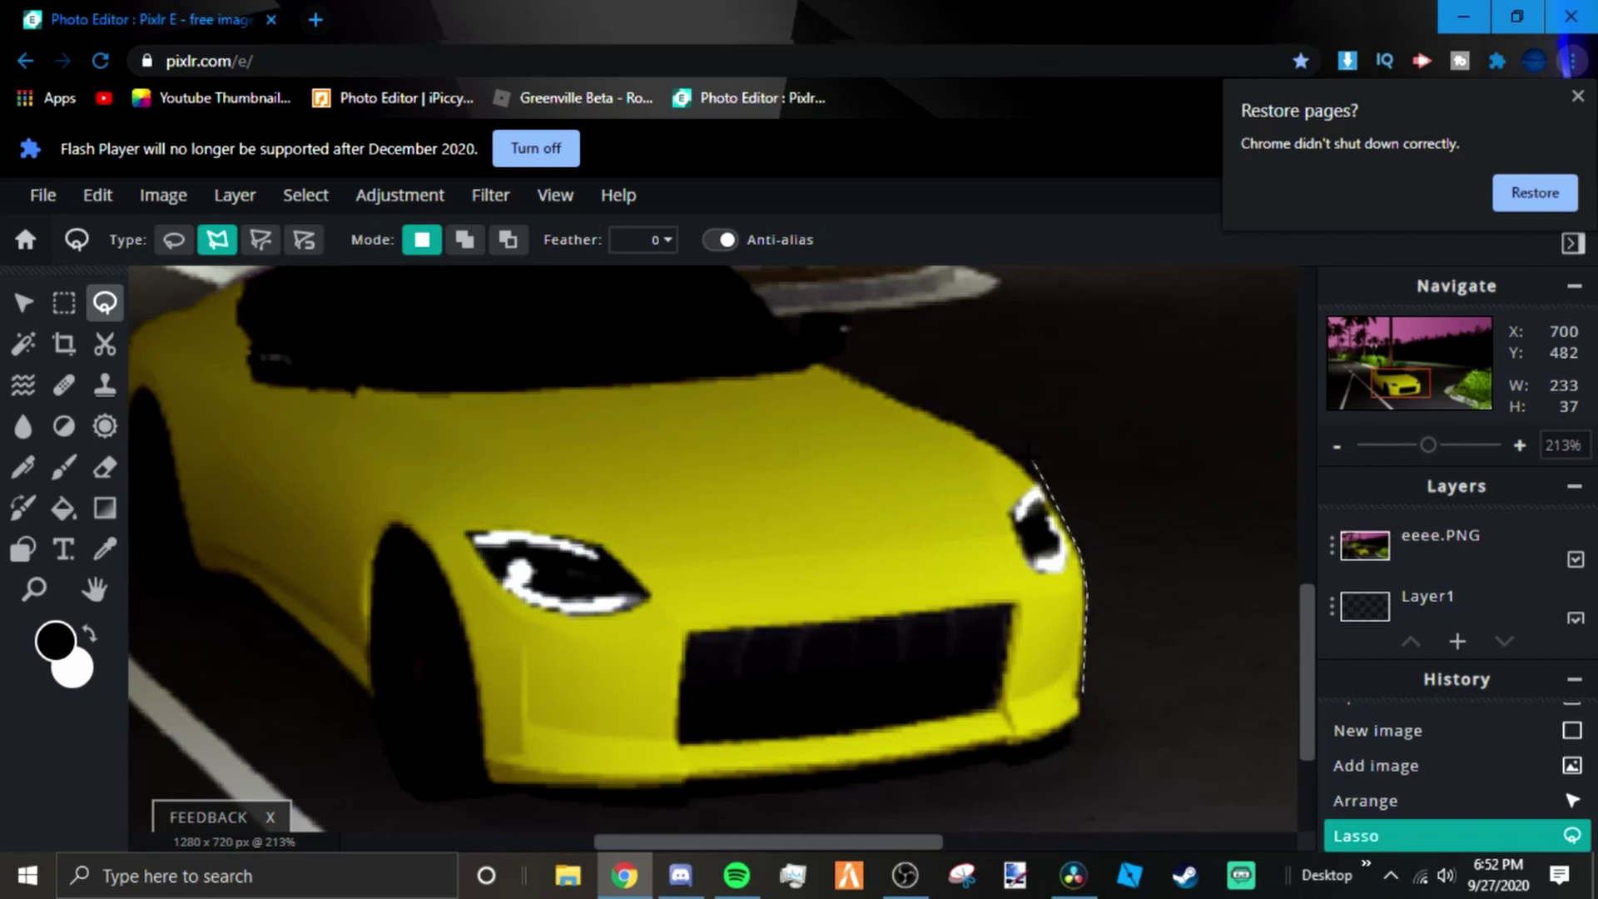
click(1003, 452)
click(828, 370)
scroll(866, 325, up, 3)
scroll(889, 343, up, 4)
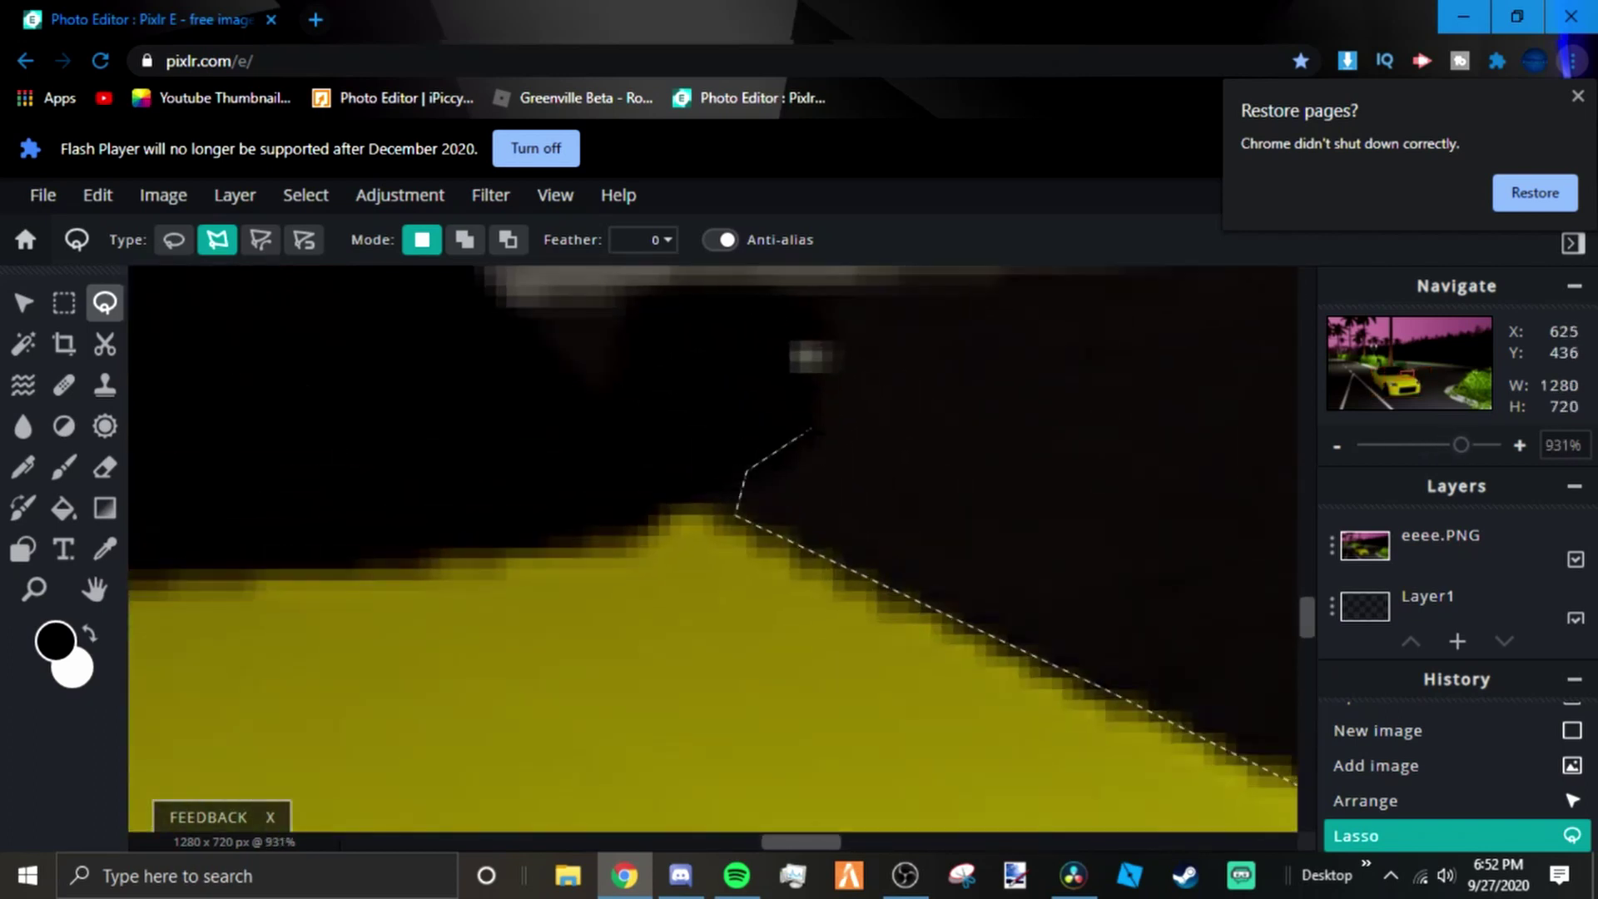
click(845, 321)
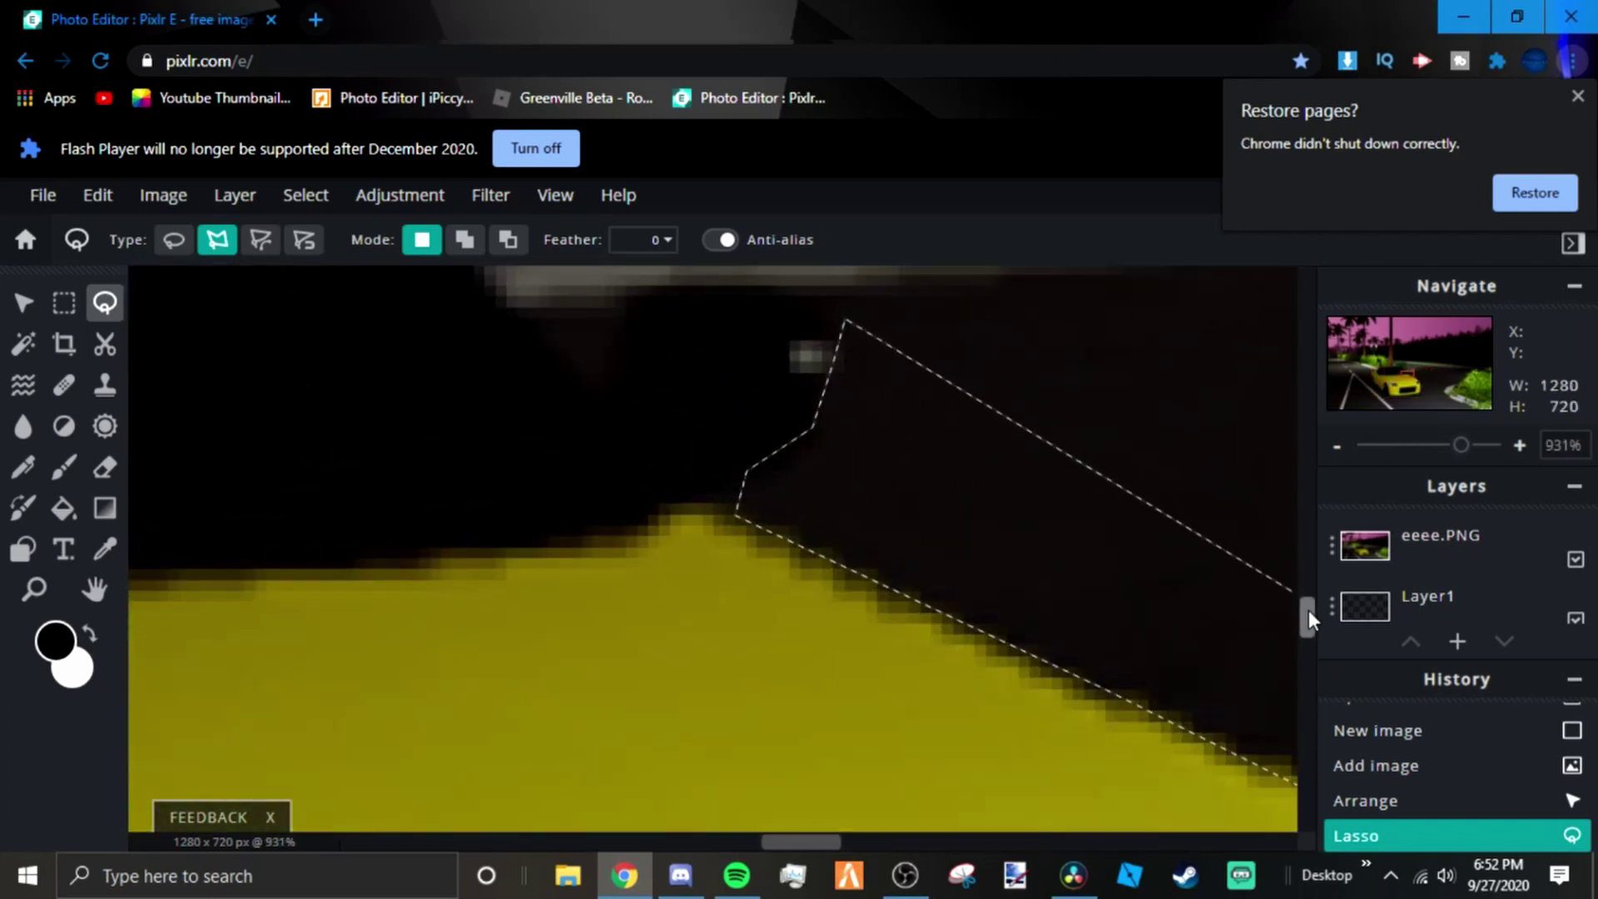
- Continue the lasso outline around the side mirror and up the edge of the windshield
mouse_move(1309, 611)
mouse_down()
mouse_move(1306, 574)
mouse_move(1315, 596)
mouse_up()
click(671, 496)
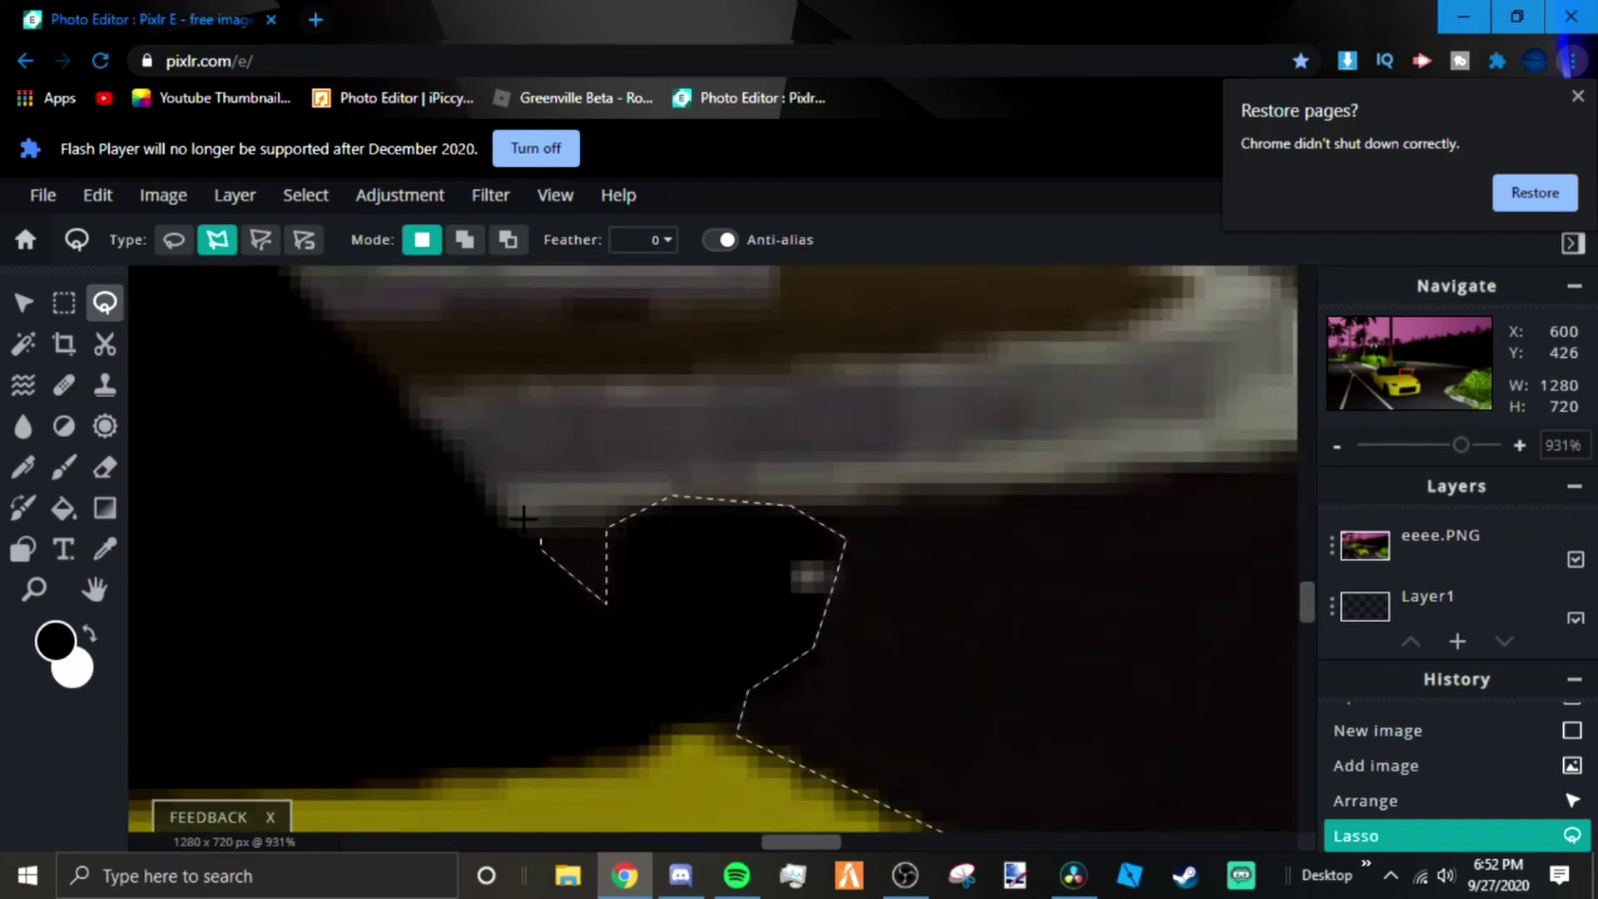
click(291, 278)
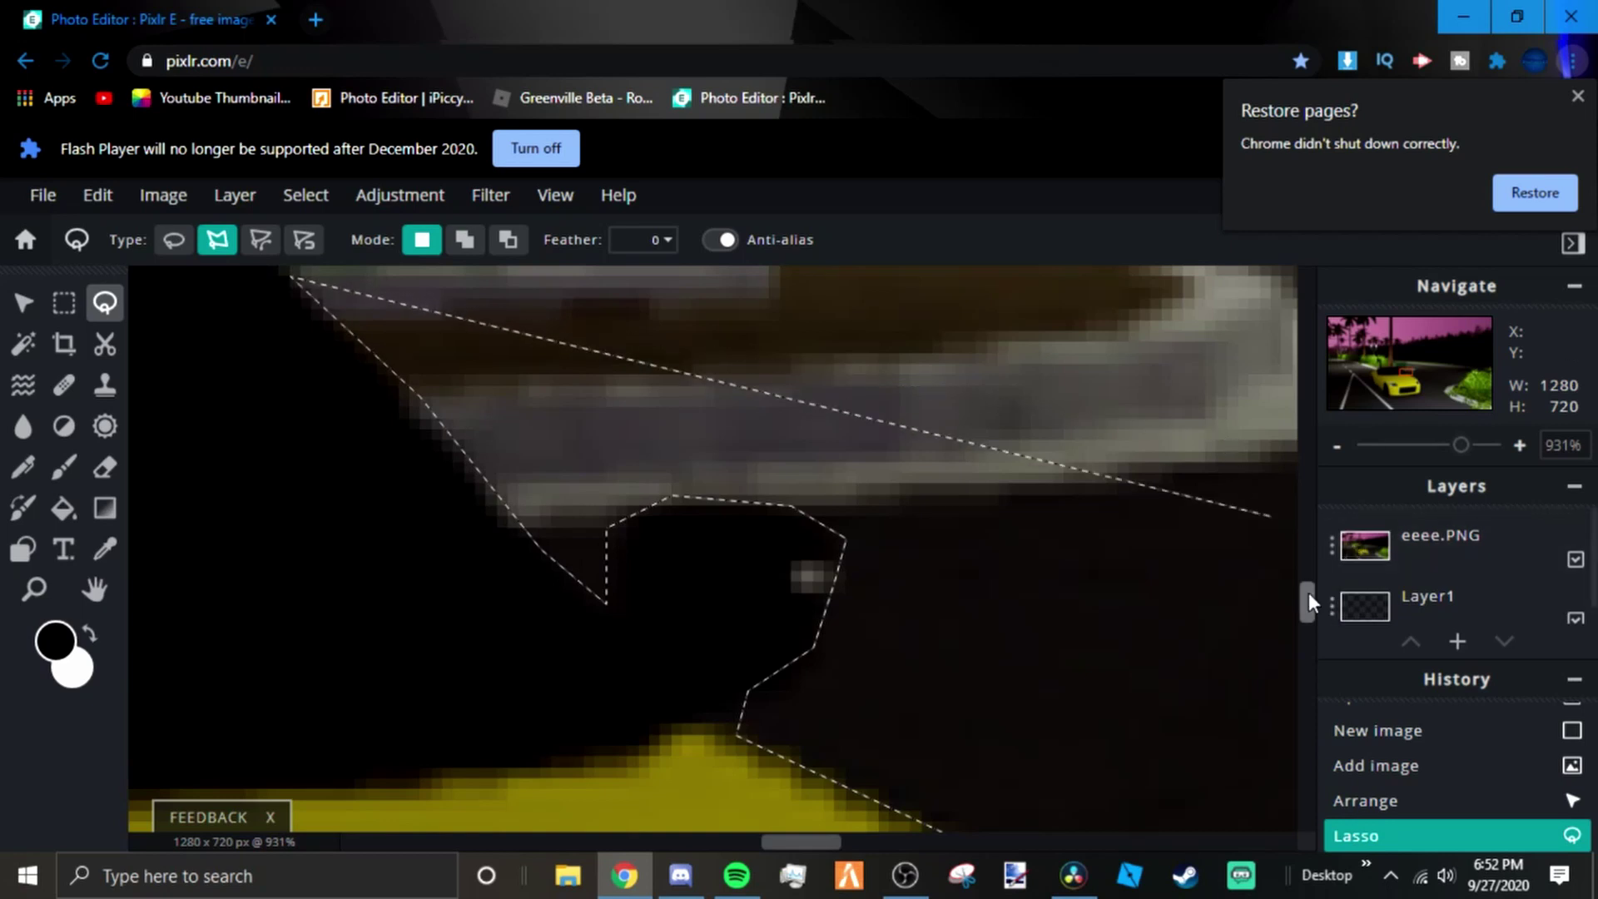
- Continue the lasso outline over the upper windshield corner and along the top edge of the car's roof
mouse_move(1308, 591)
mouse_down()
mouse_move(1307, 560)
mouse_move(1293, 579)
mouse_up()
drag(834, 838, 784, 837)
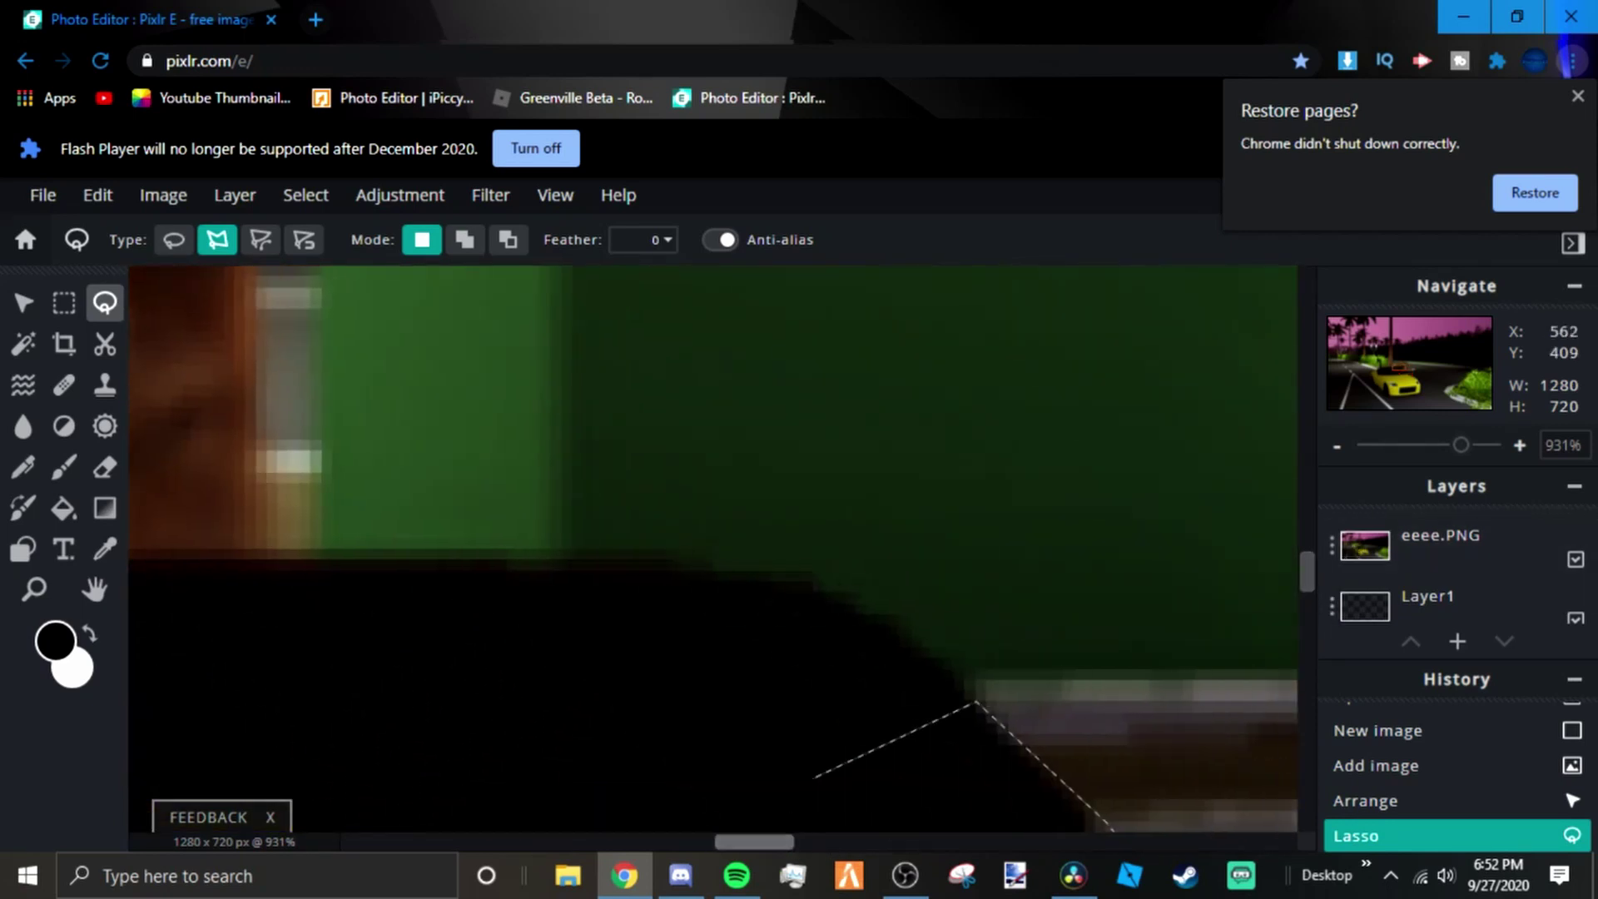
click(827, 580)
click(699, 559)
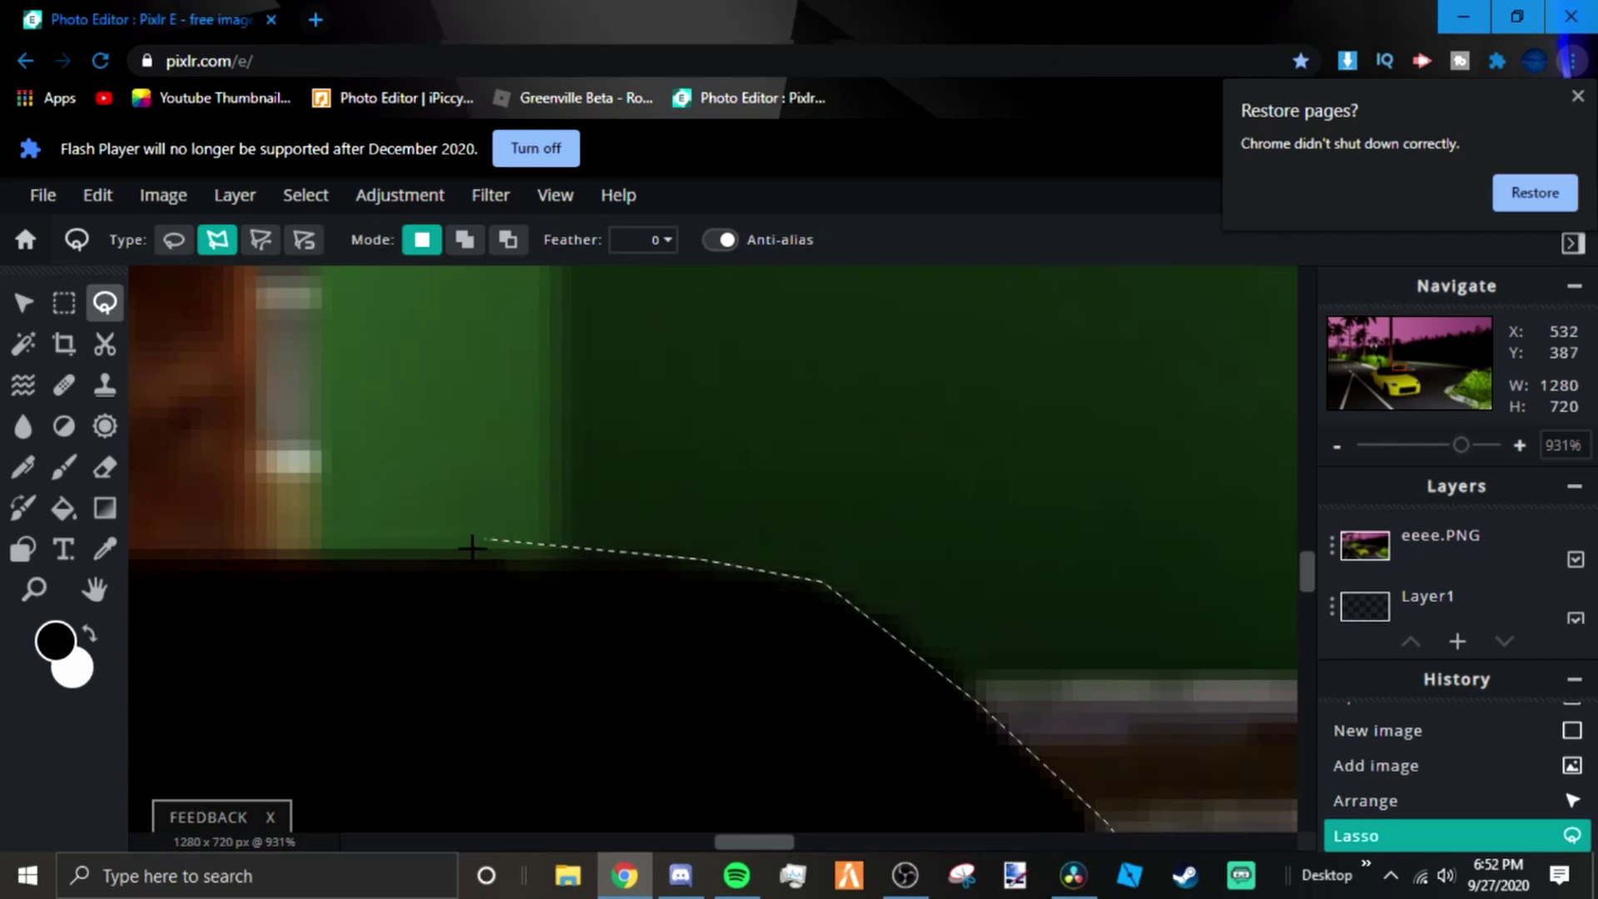
click(486, 539)
click(313, 547)
drag(726, 842, 684, 843)
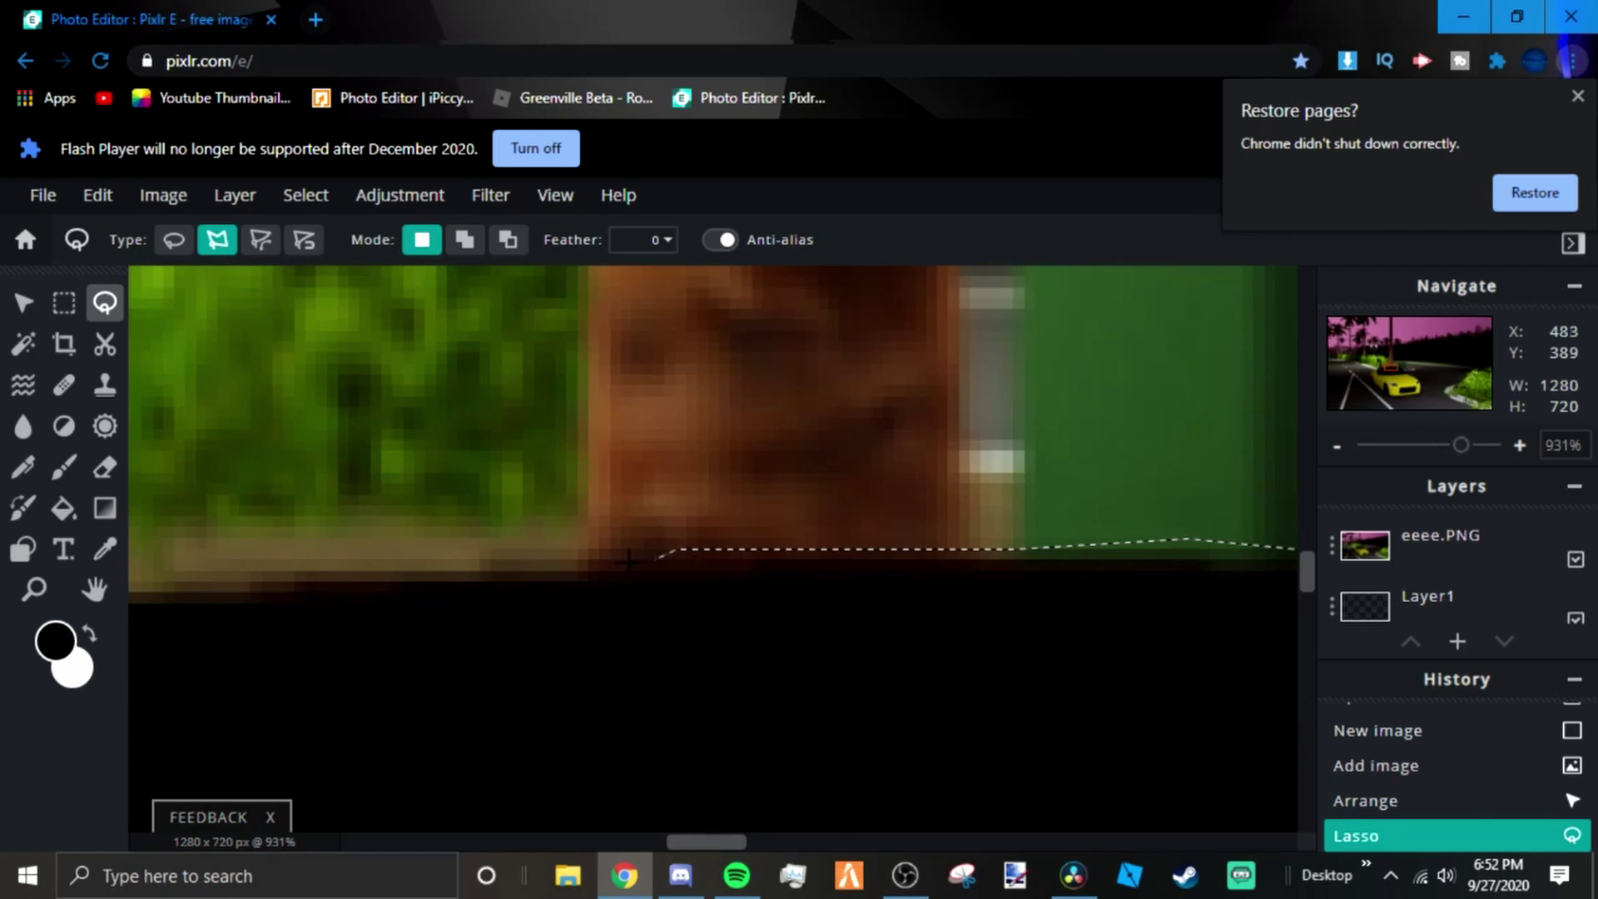
click(275, 571)
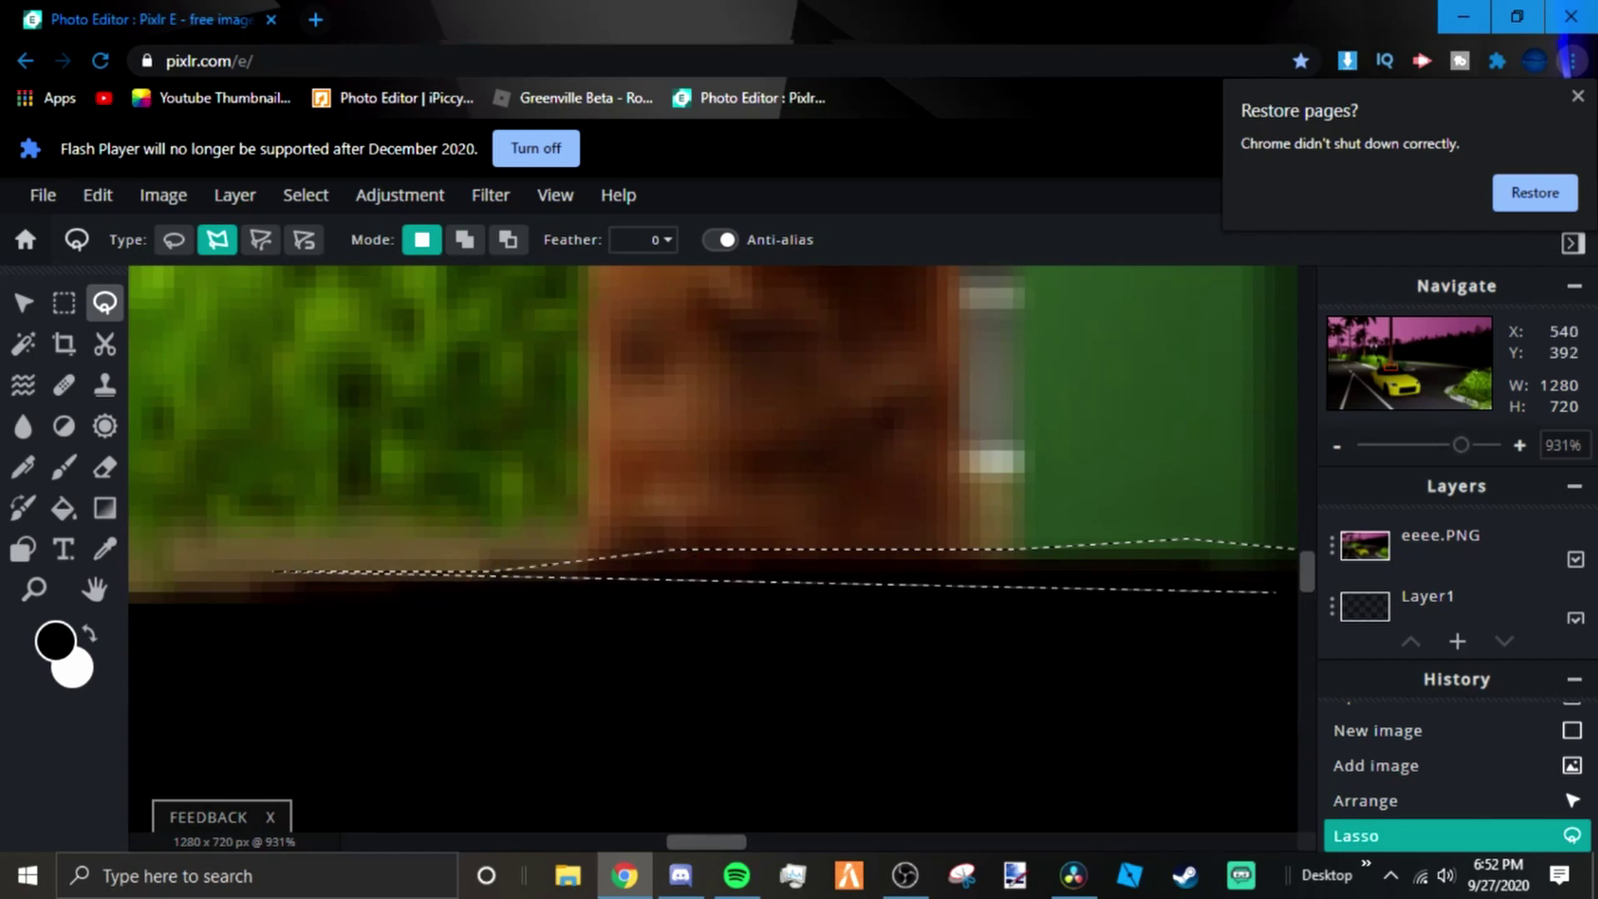
- Continue the lasso outline down the car's rear fender and around the outside of the rear wheel
scroll(1165, 676, down, 4)
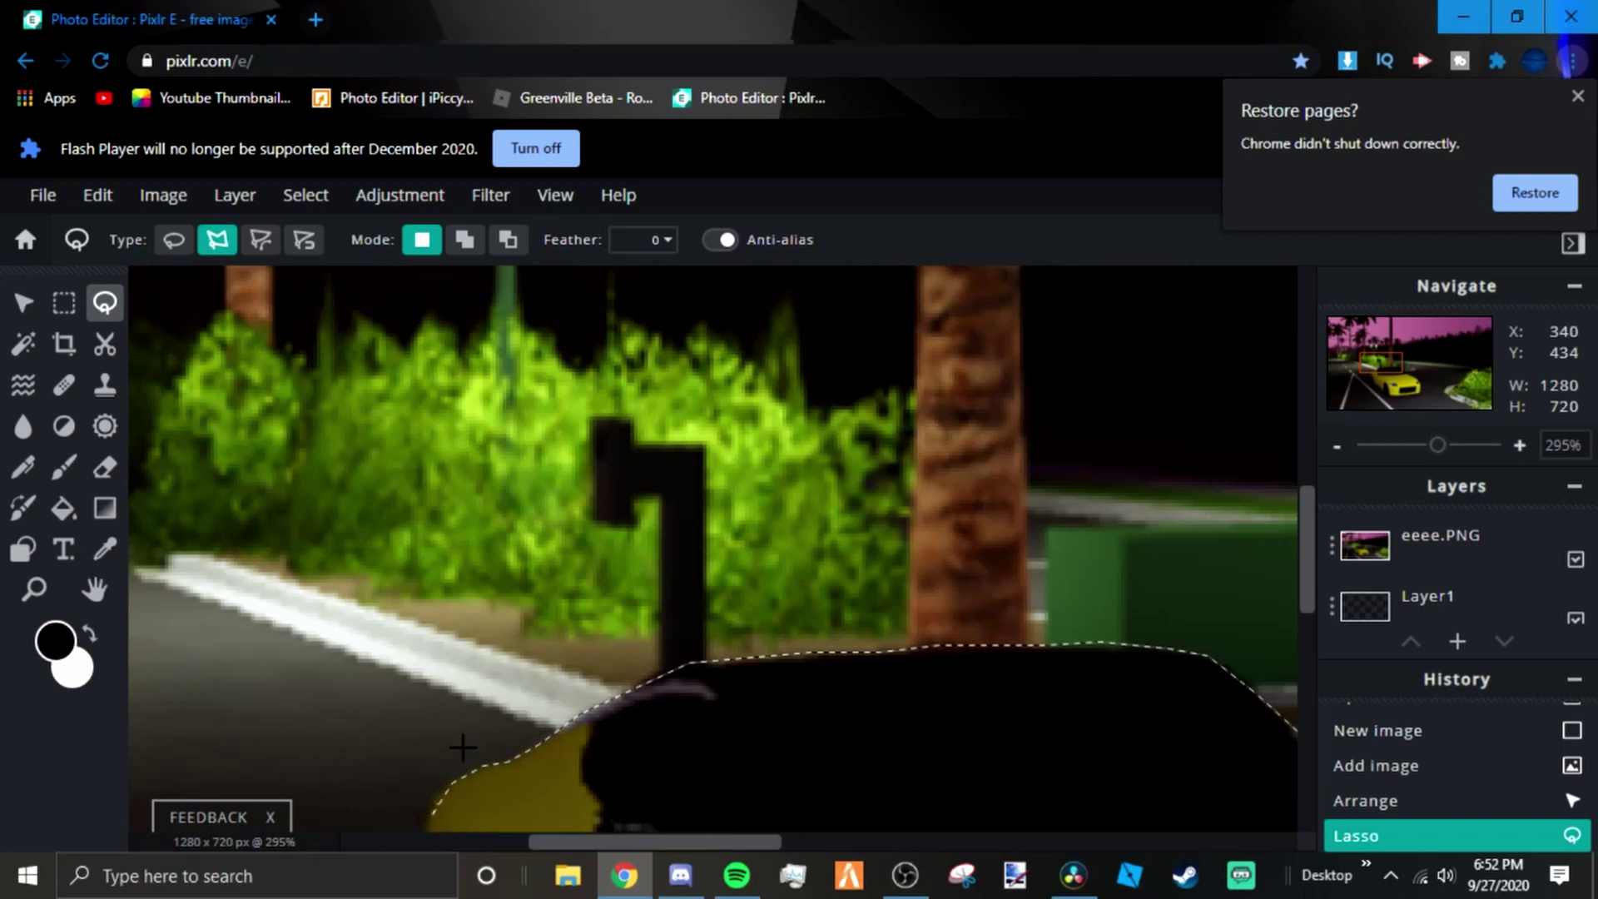
scroll(463, 747, down, 6)
scroll(476, 684, up, 4)
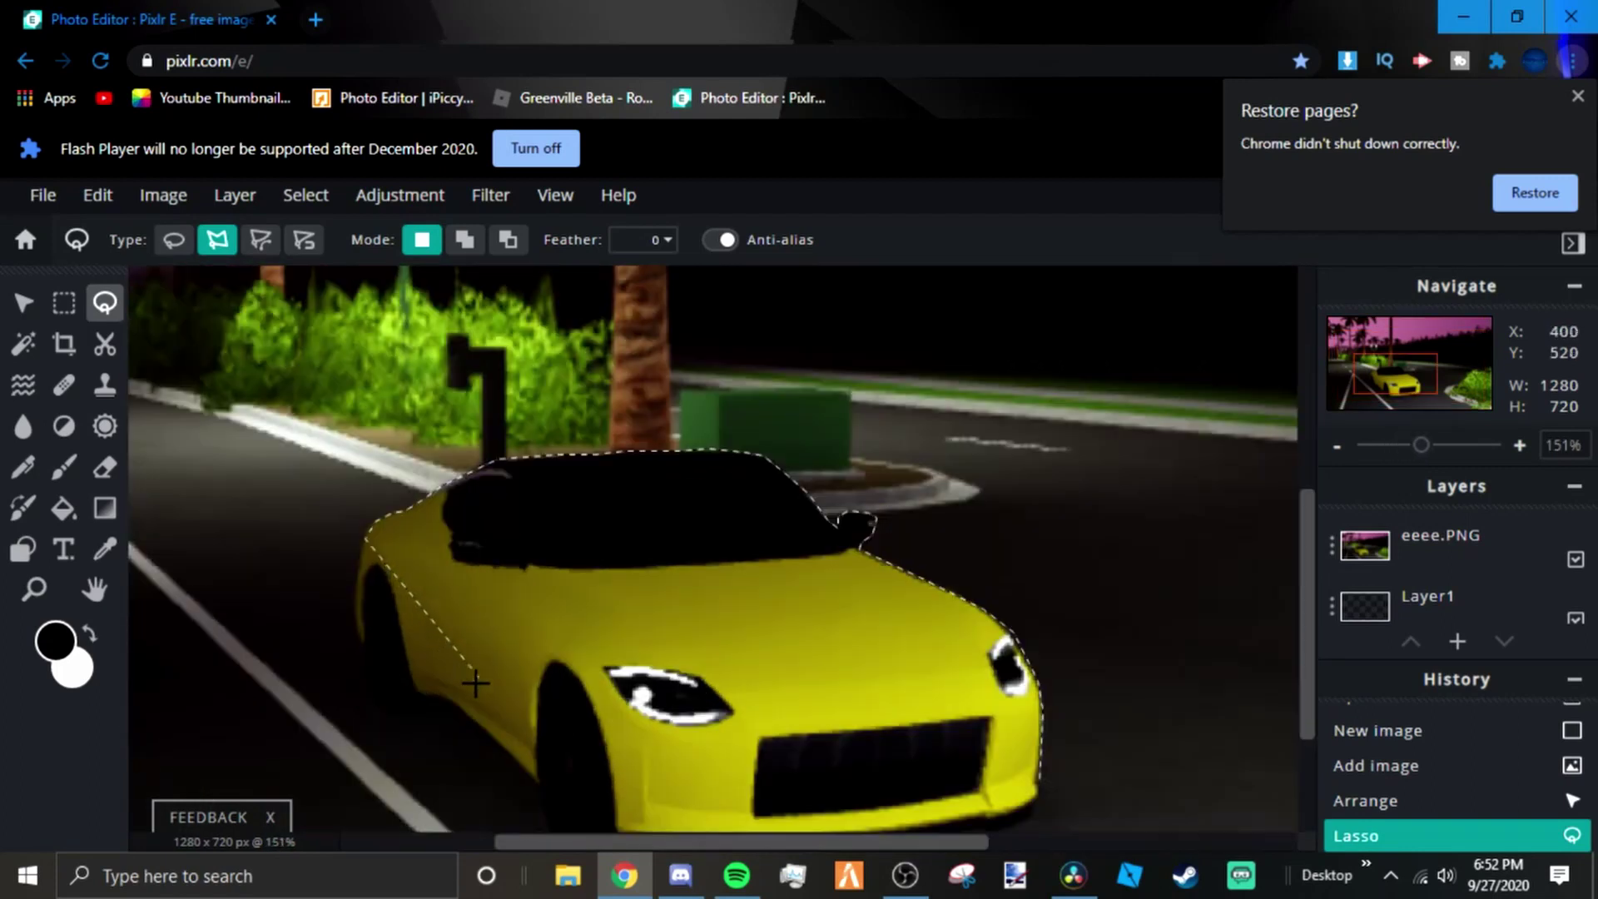
scroll(379, 524, up, 2)
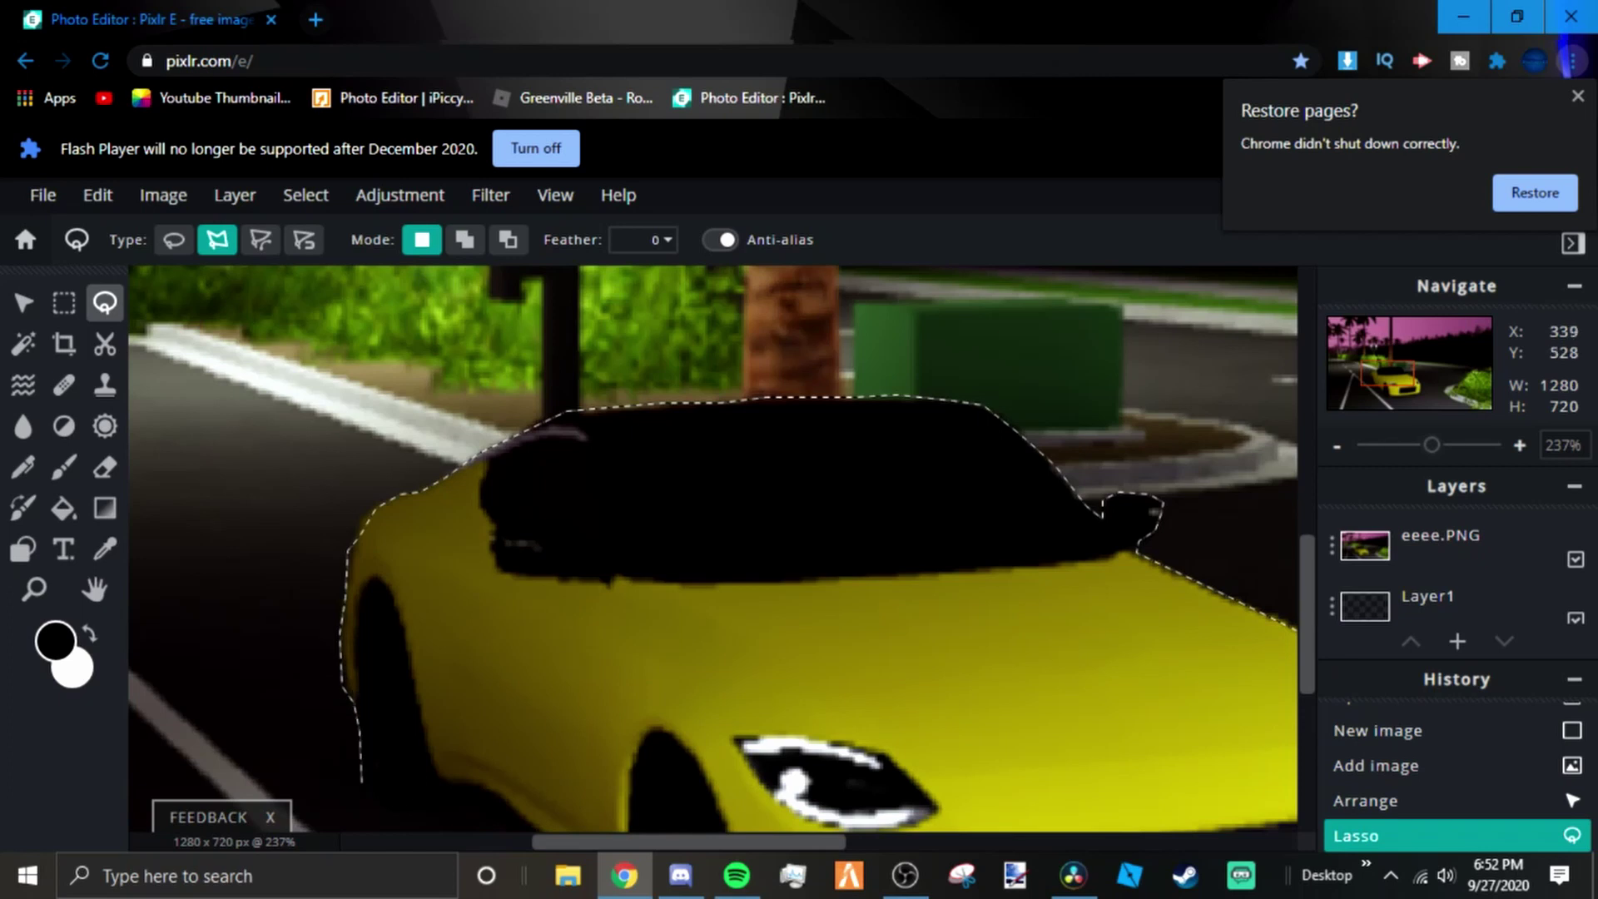
scroll(362, 782, up, 3)
scroll(388, 780, down, 3)
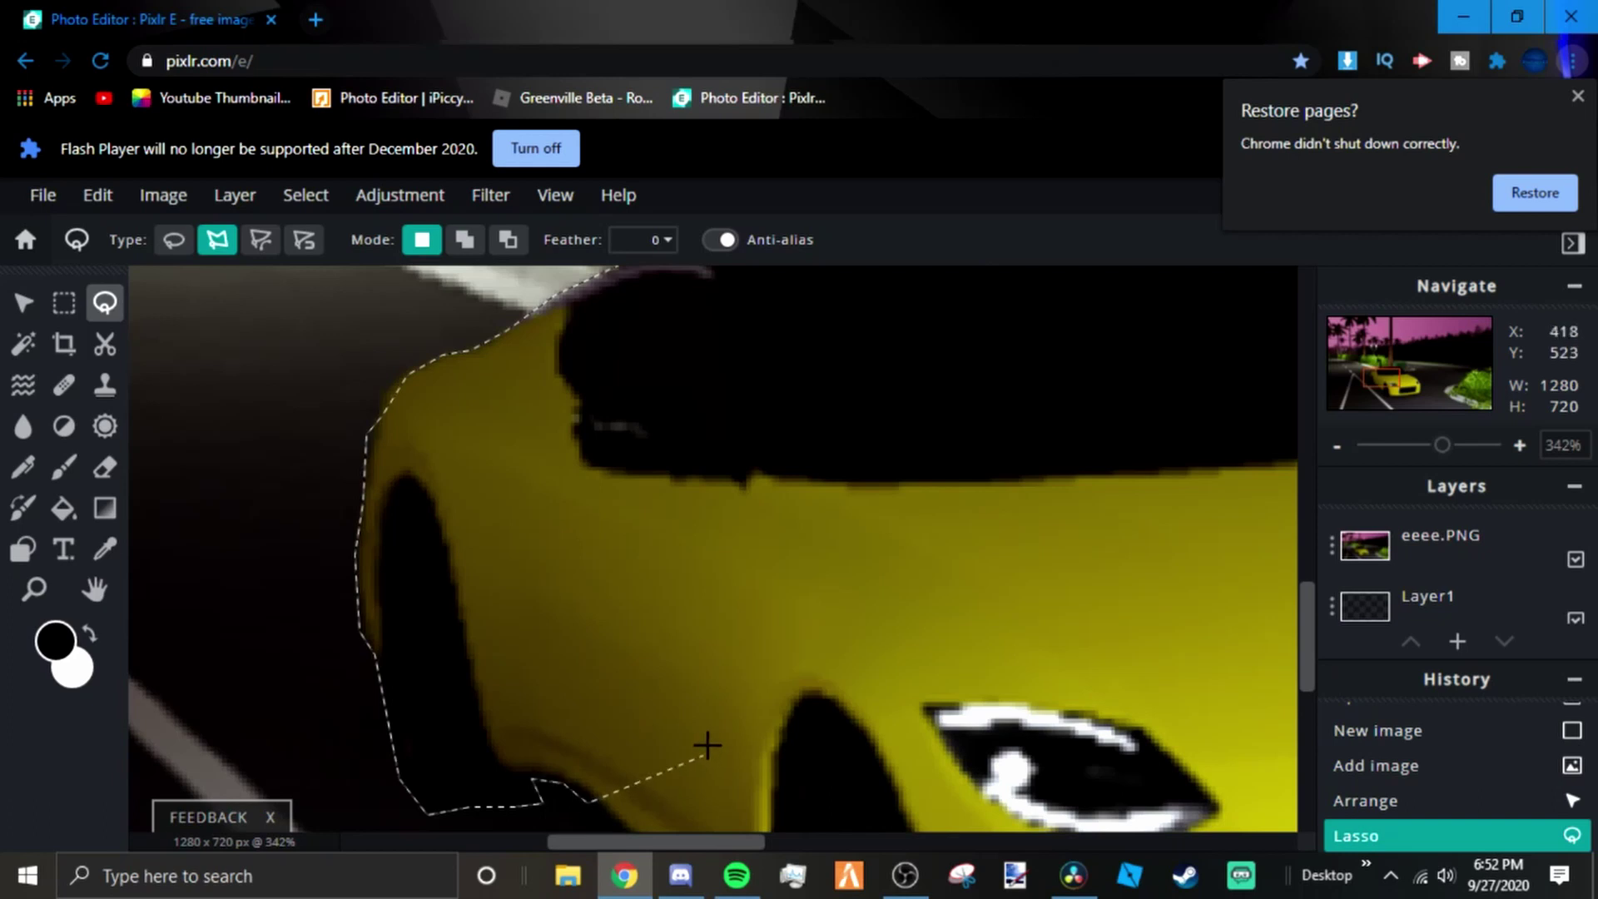
- Continue the lasso outline past the rear wheel and along the lower edge of the car's side toward the front wheel
scroll(708, 745, down, 5)
scroll(500, 778, up, 3)
scroll(479, 783, down, 2)
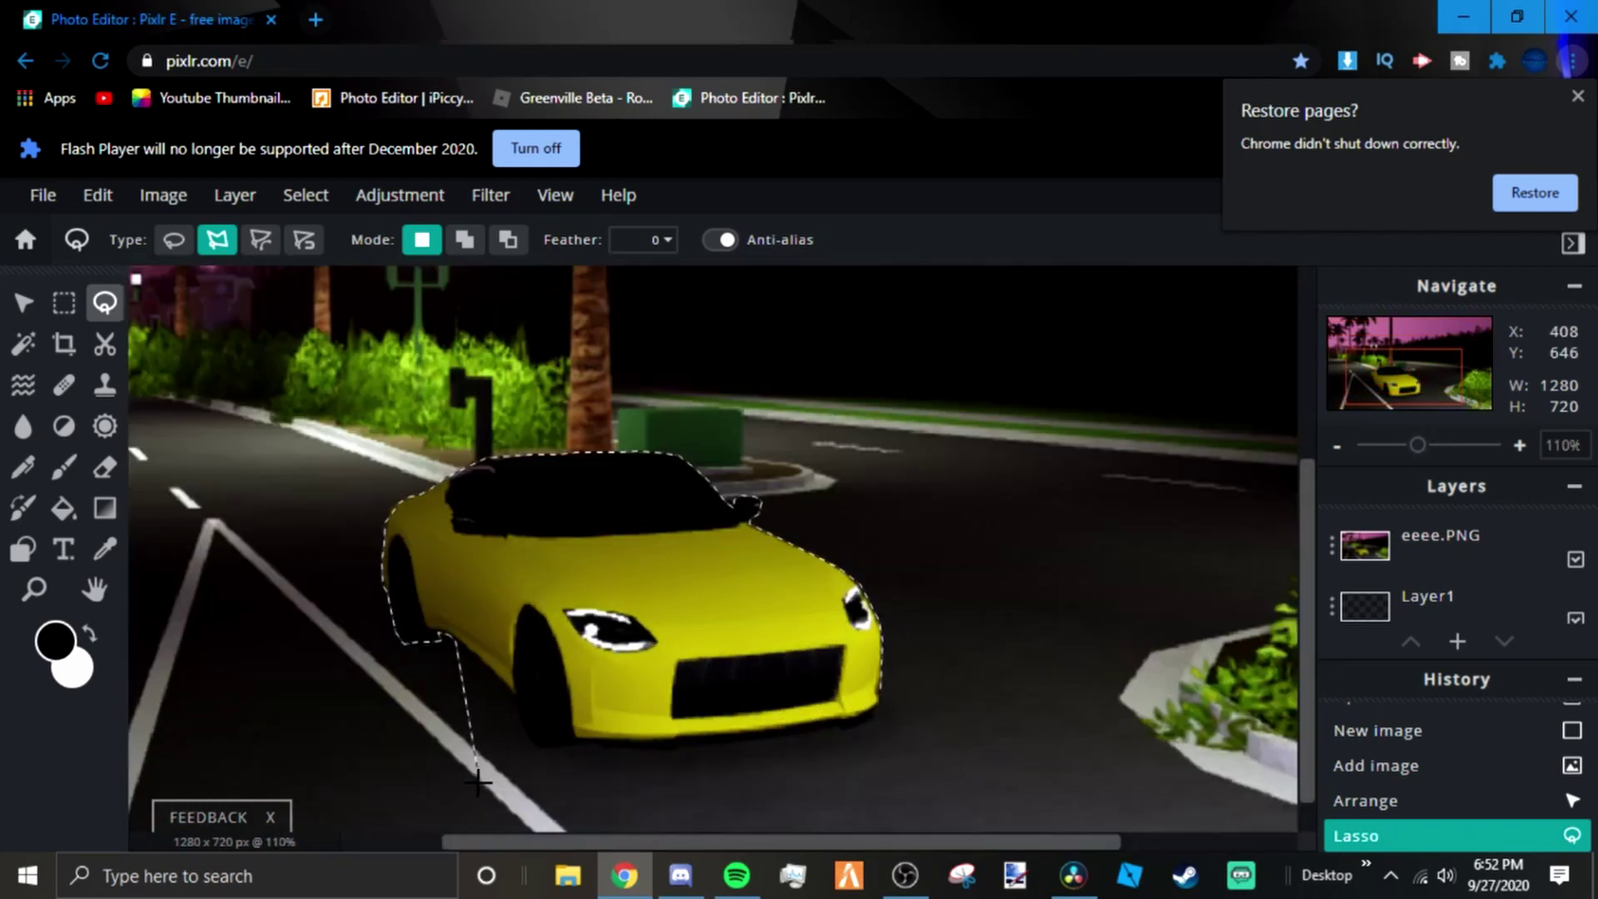
scroll(478, 781, up, 3)
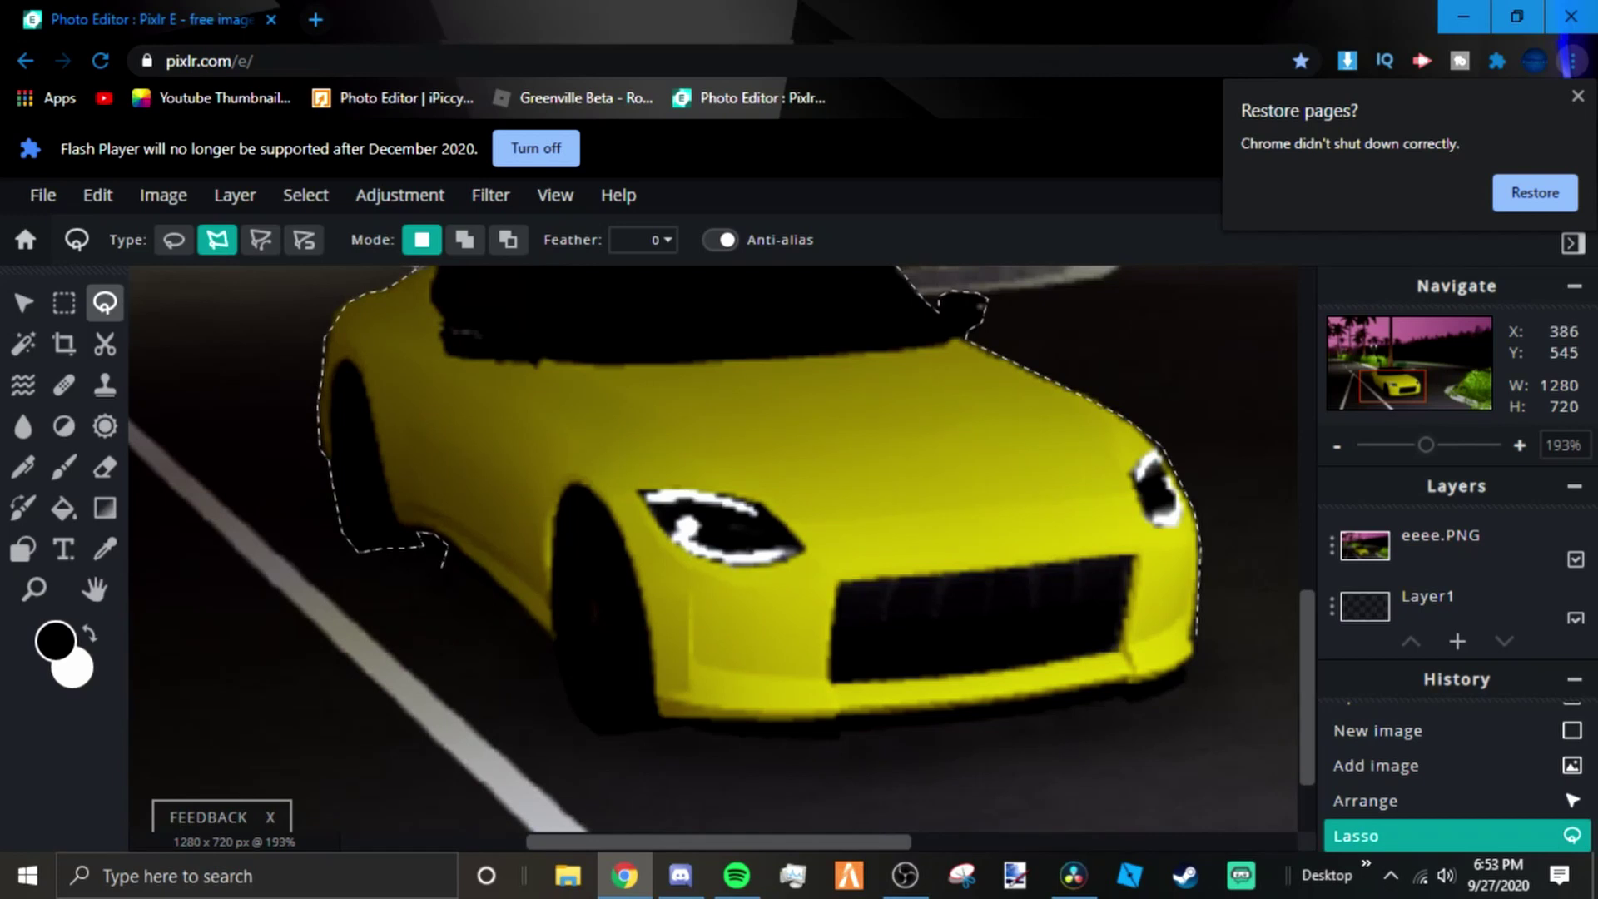
scroll(443, 562, up, 4)
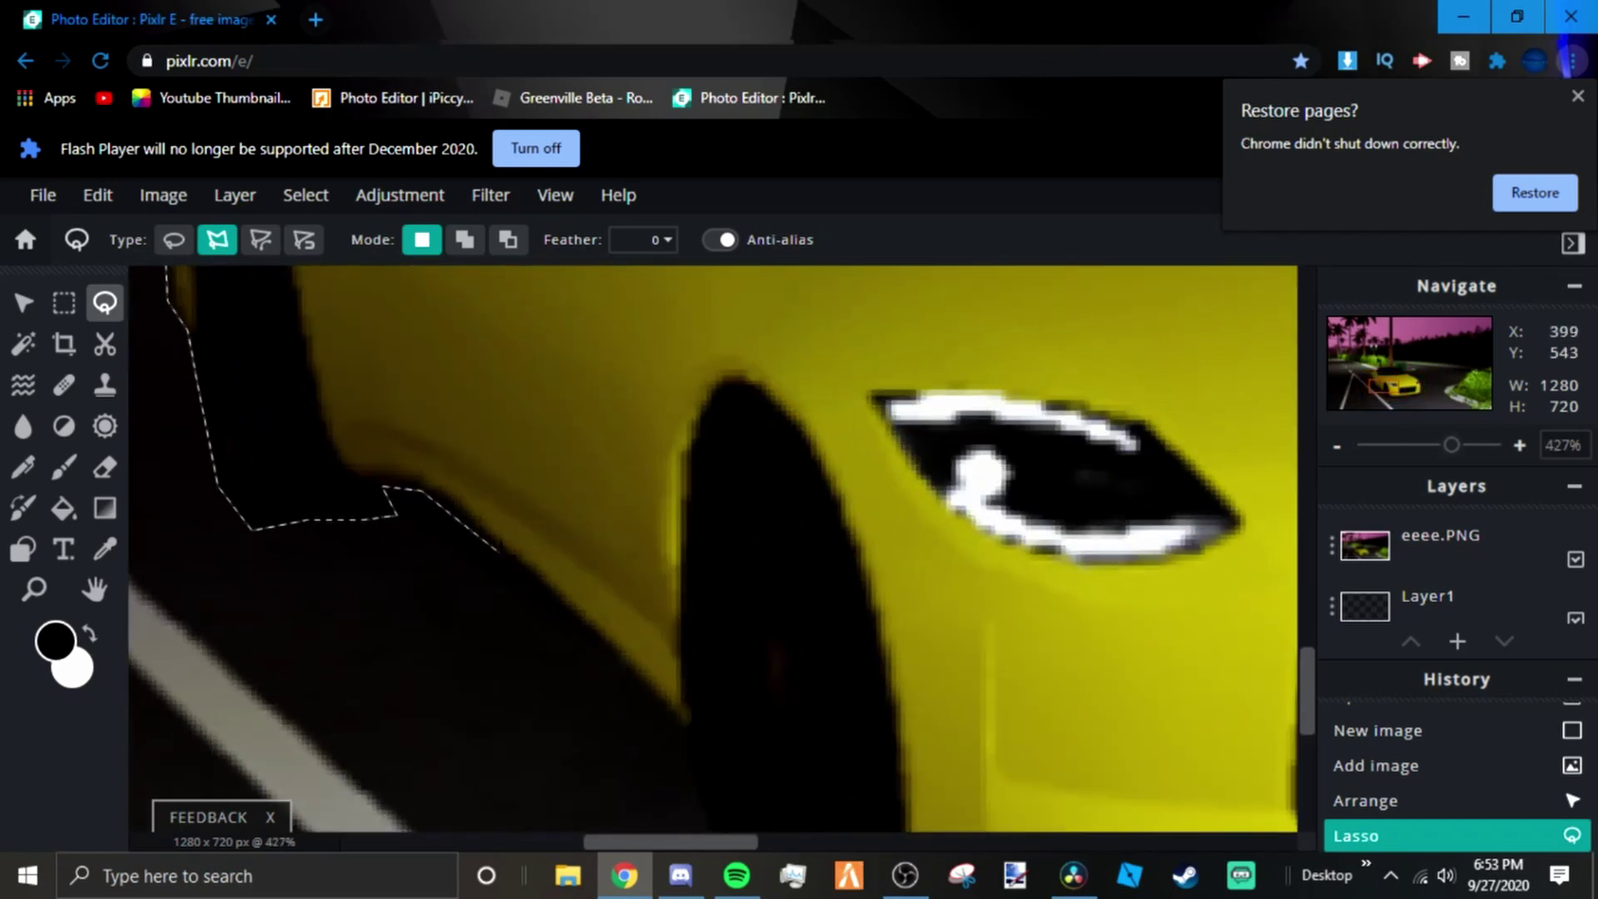
click(451, 514)
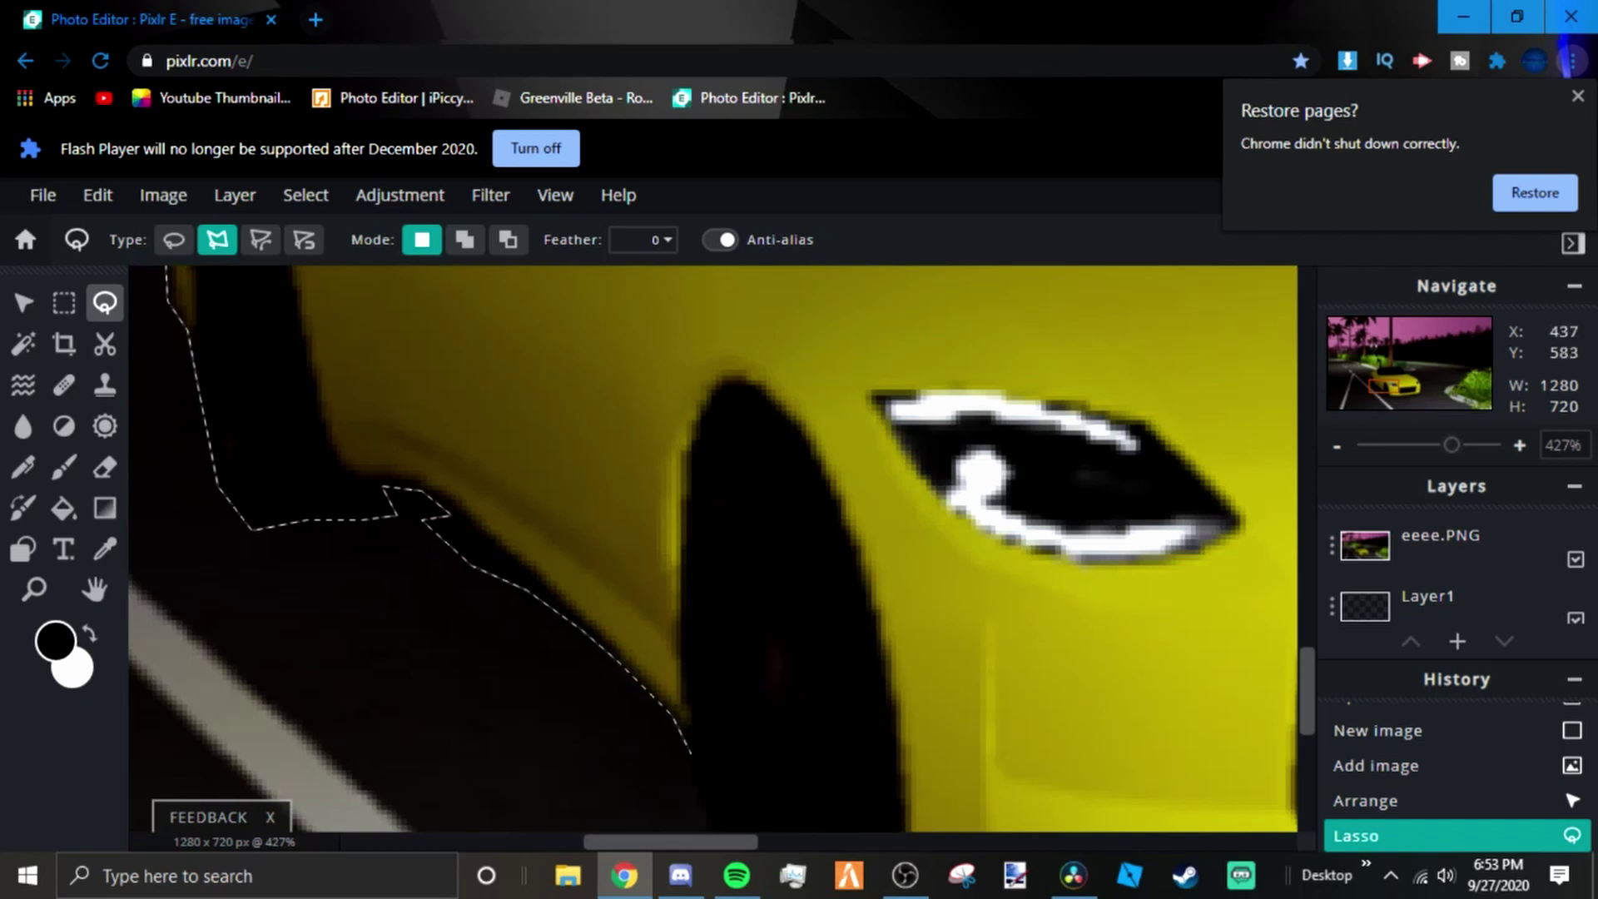
- Continue the lasso outline around the front wheel and along the underside of the front bumper
scroll(700, 749, down, 5)
scroll(716, 742, up, 3)
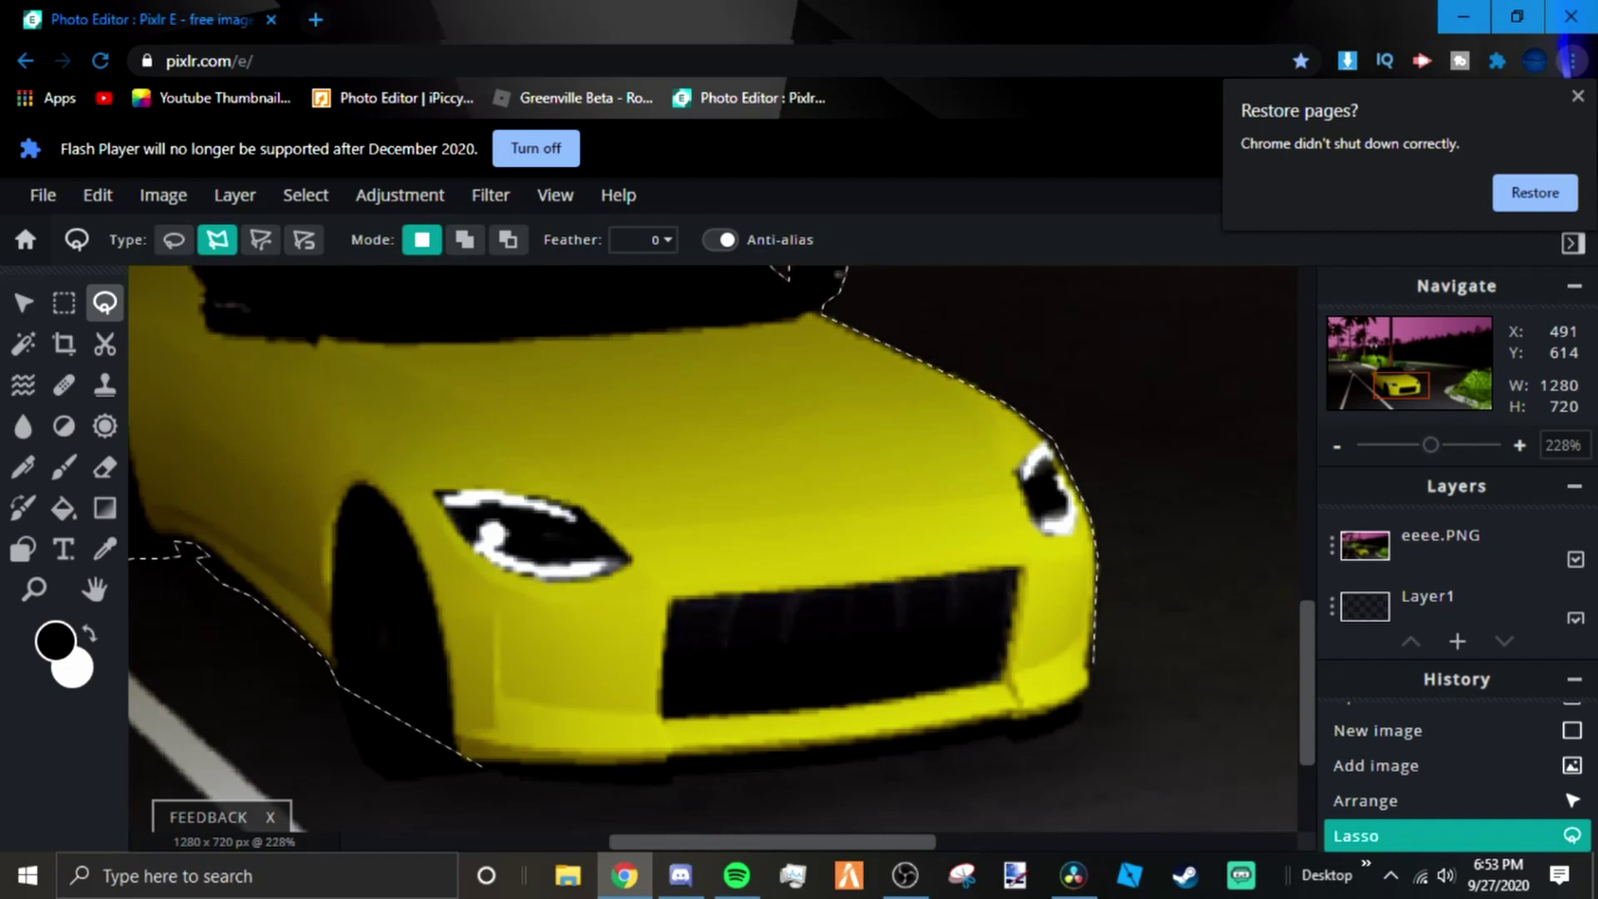
scroll(350, 736, up, 2)
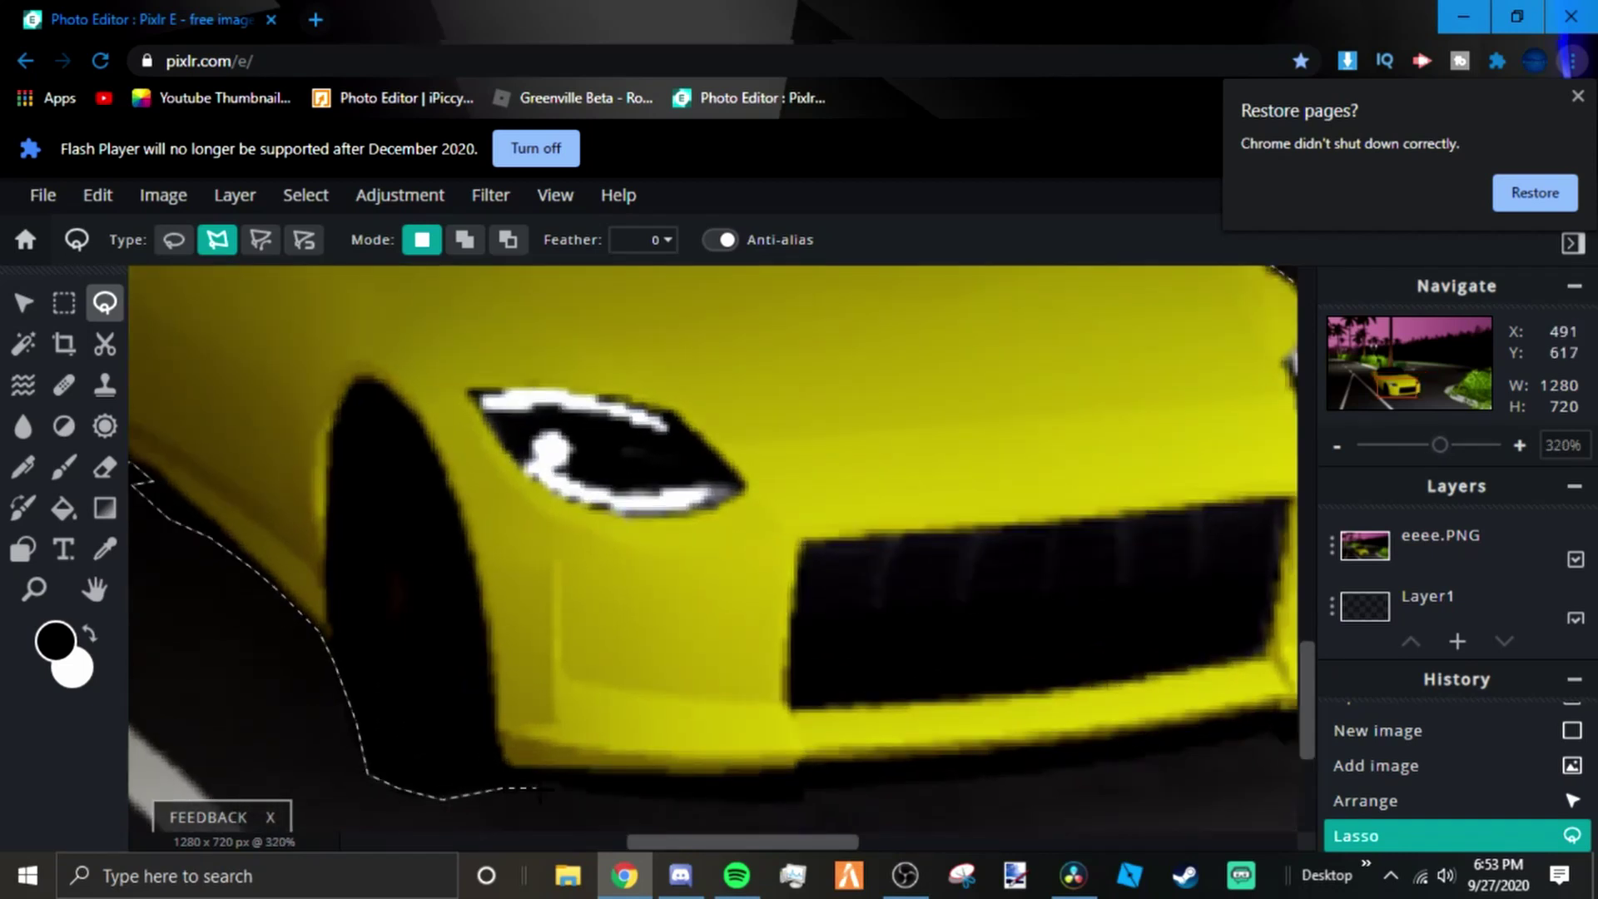
click(631, 798)
click(903, 788)
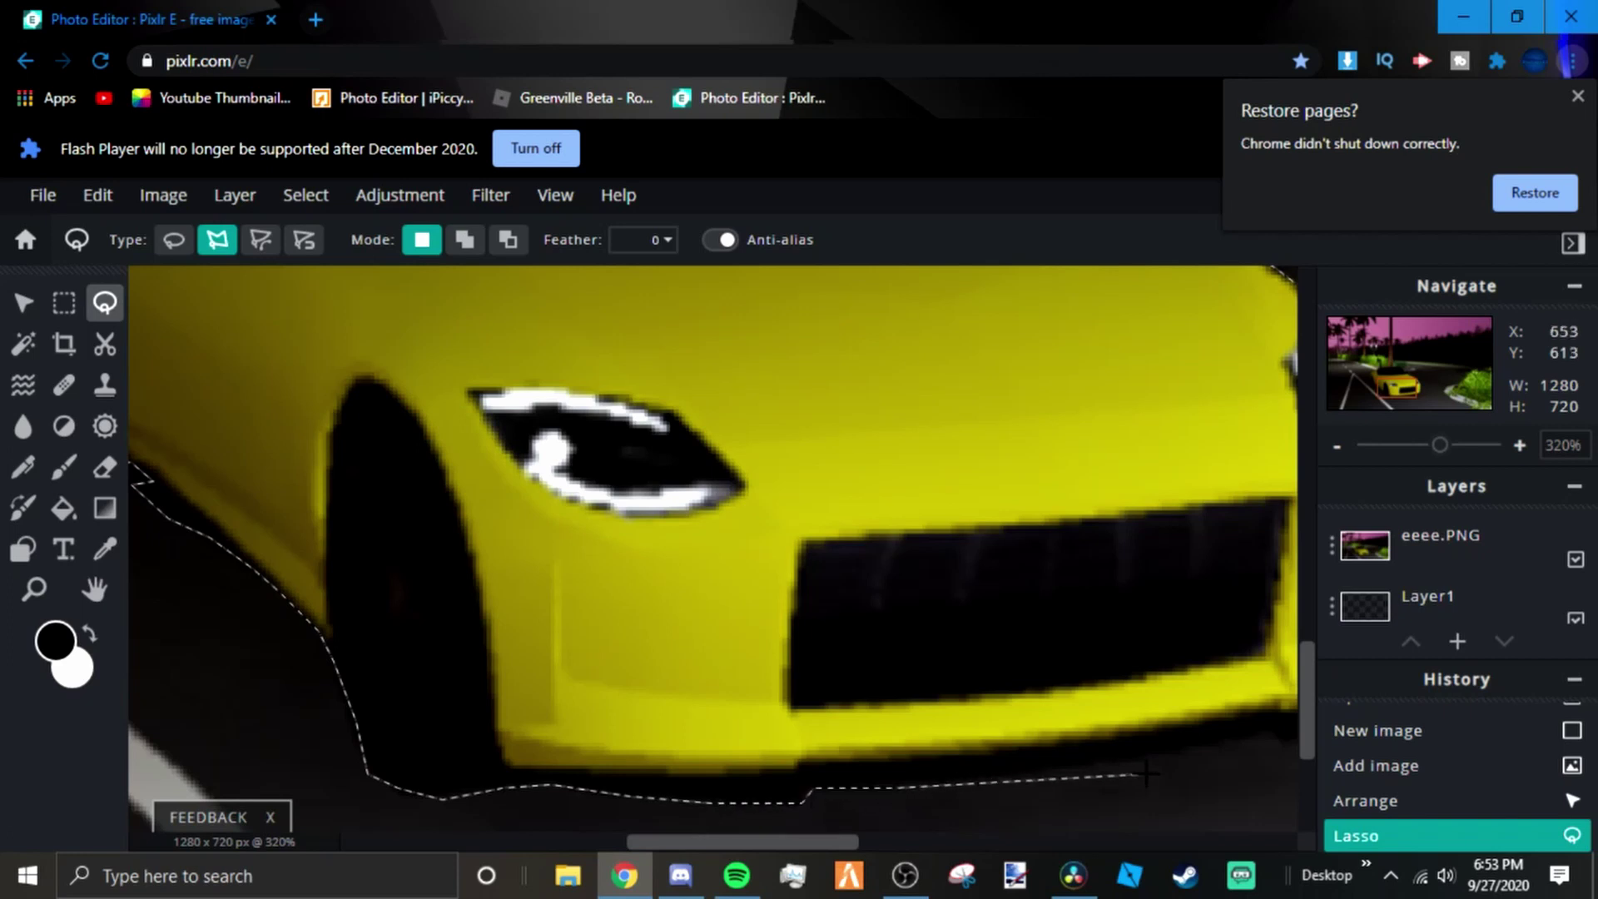
click(1259, 733)
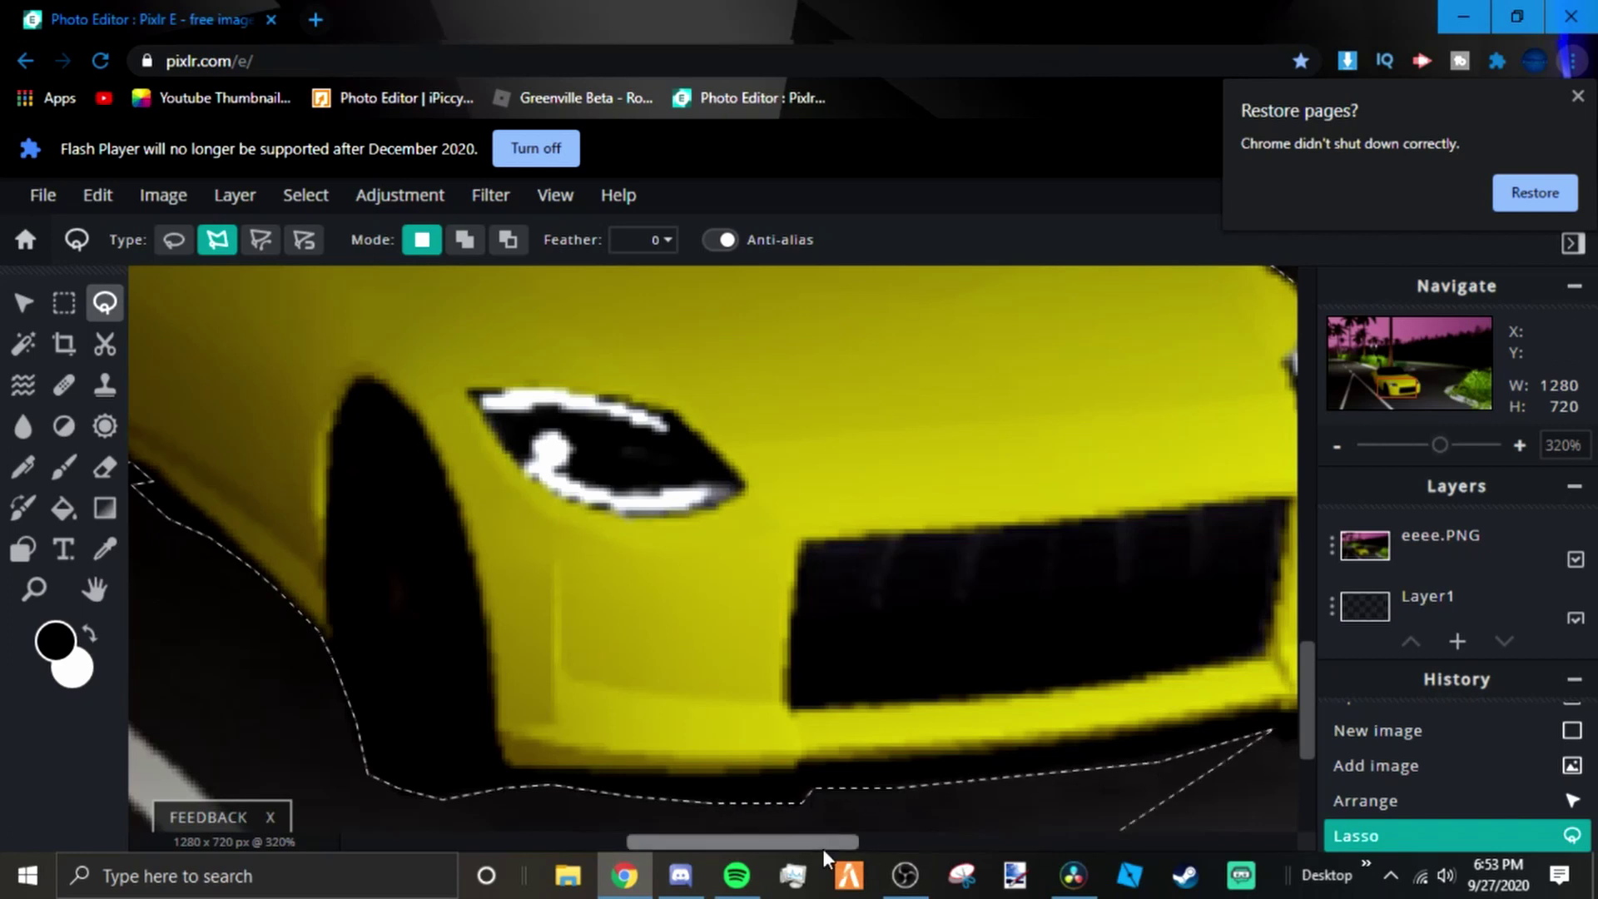
- Trace around the bumper's far corner and close the lasso outline at its starting point
drag(823, 847, 905, 846)
click(869, 749)
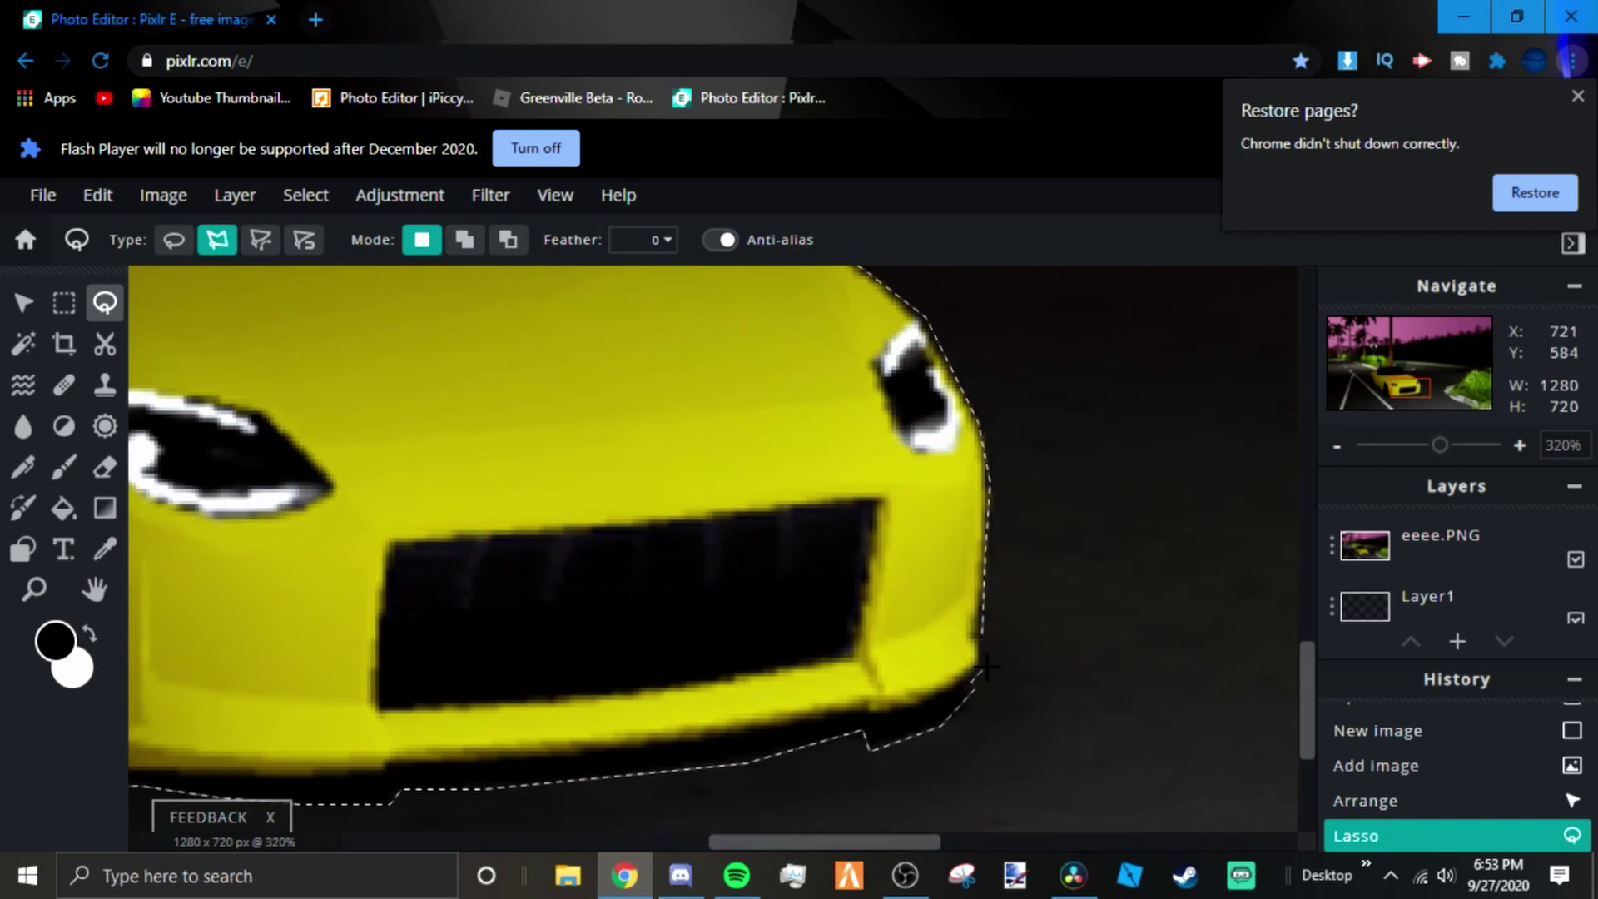
click(980, 633)
scroll(981, 633, down, 5)
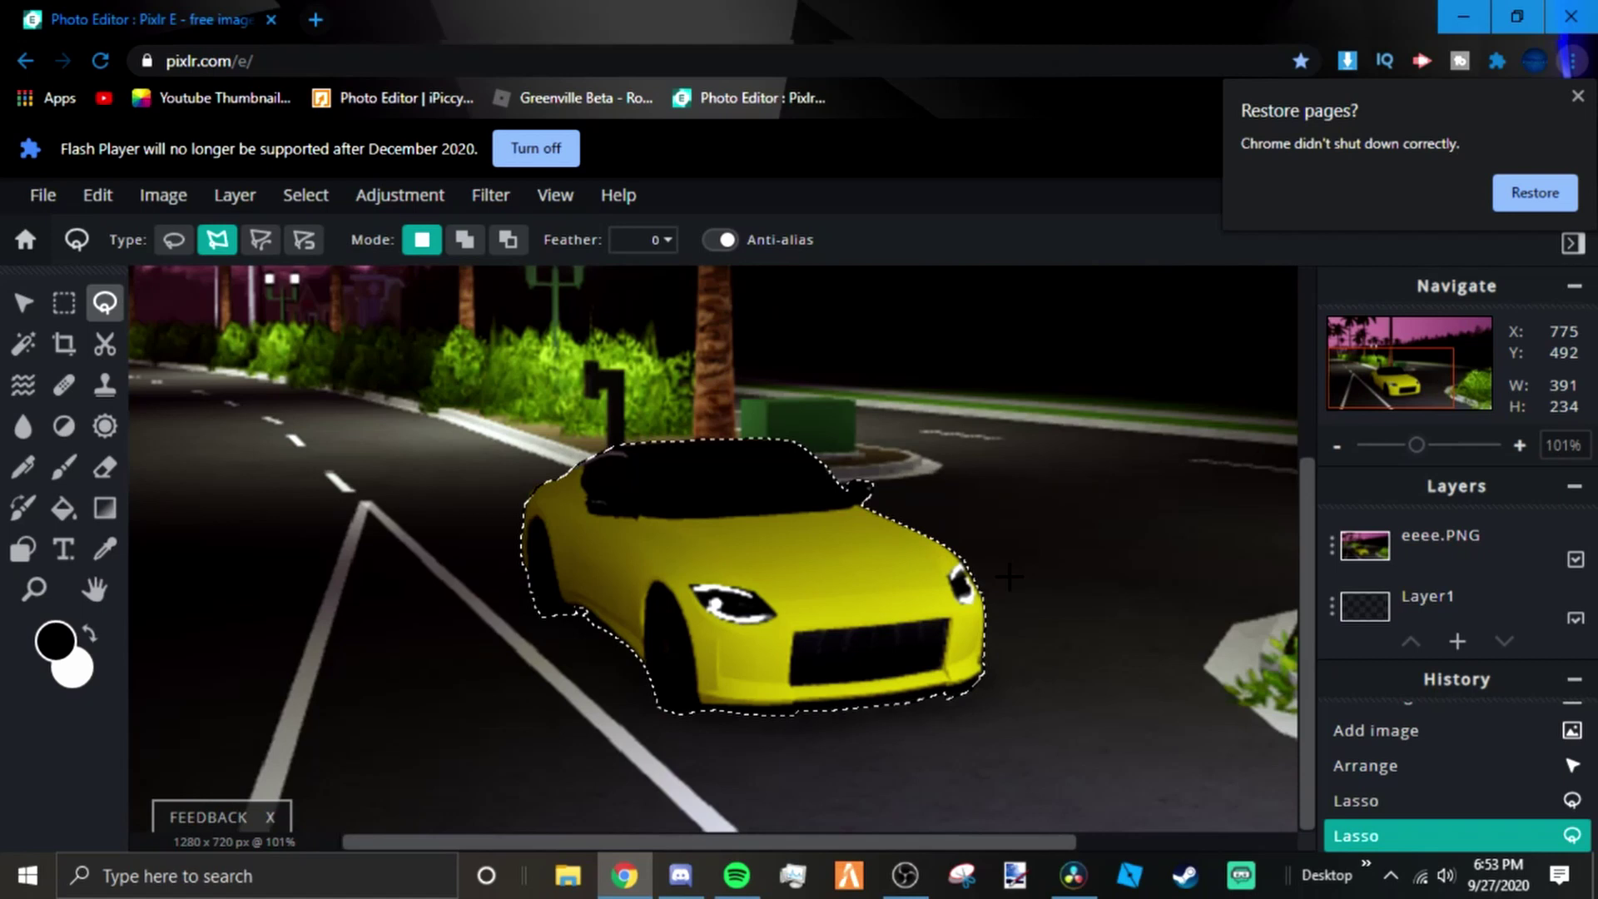
- Copy the selected car from the eeee.PNG layer and paste it as a new layer
click(1445, 557)
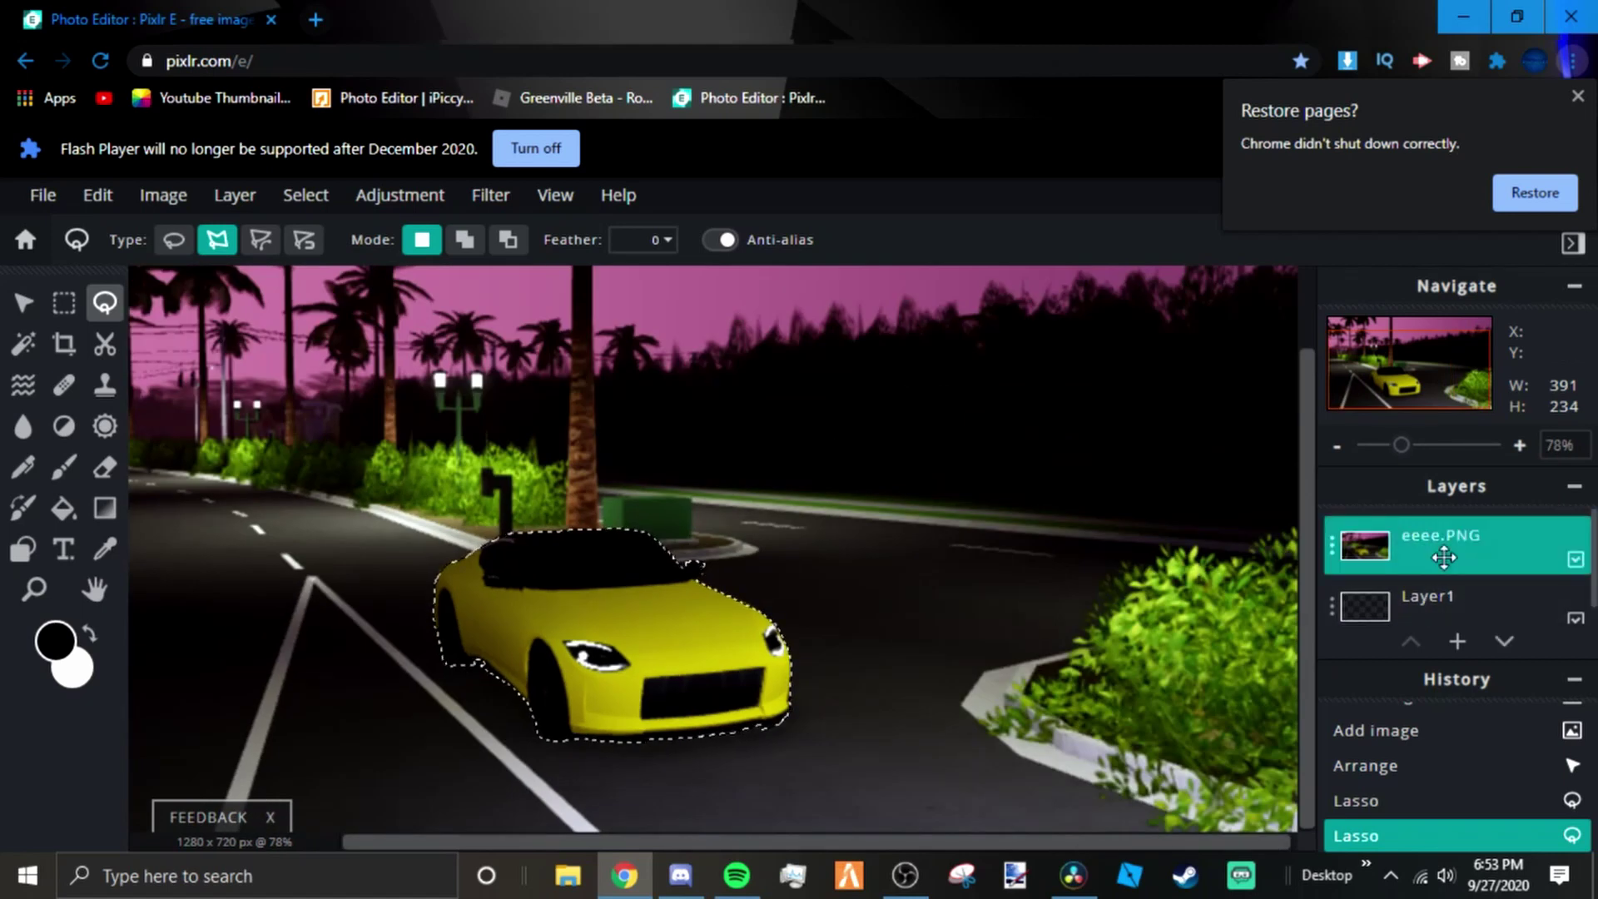
key(alt)
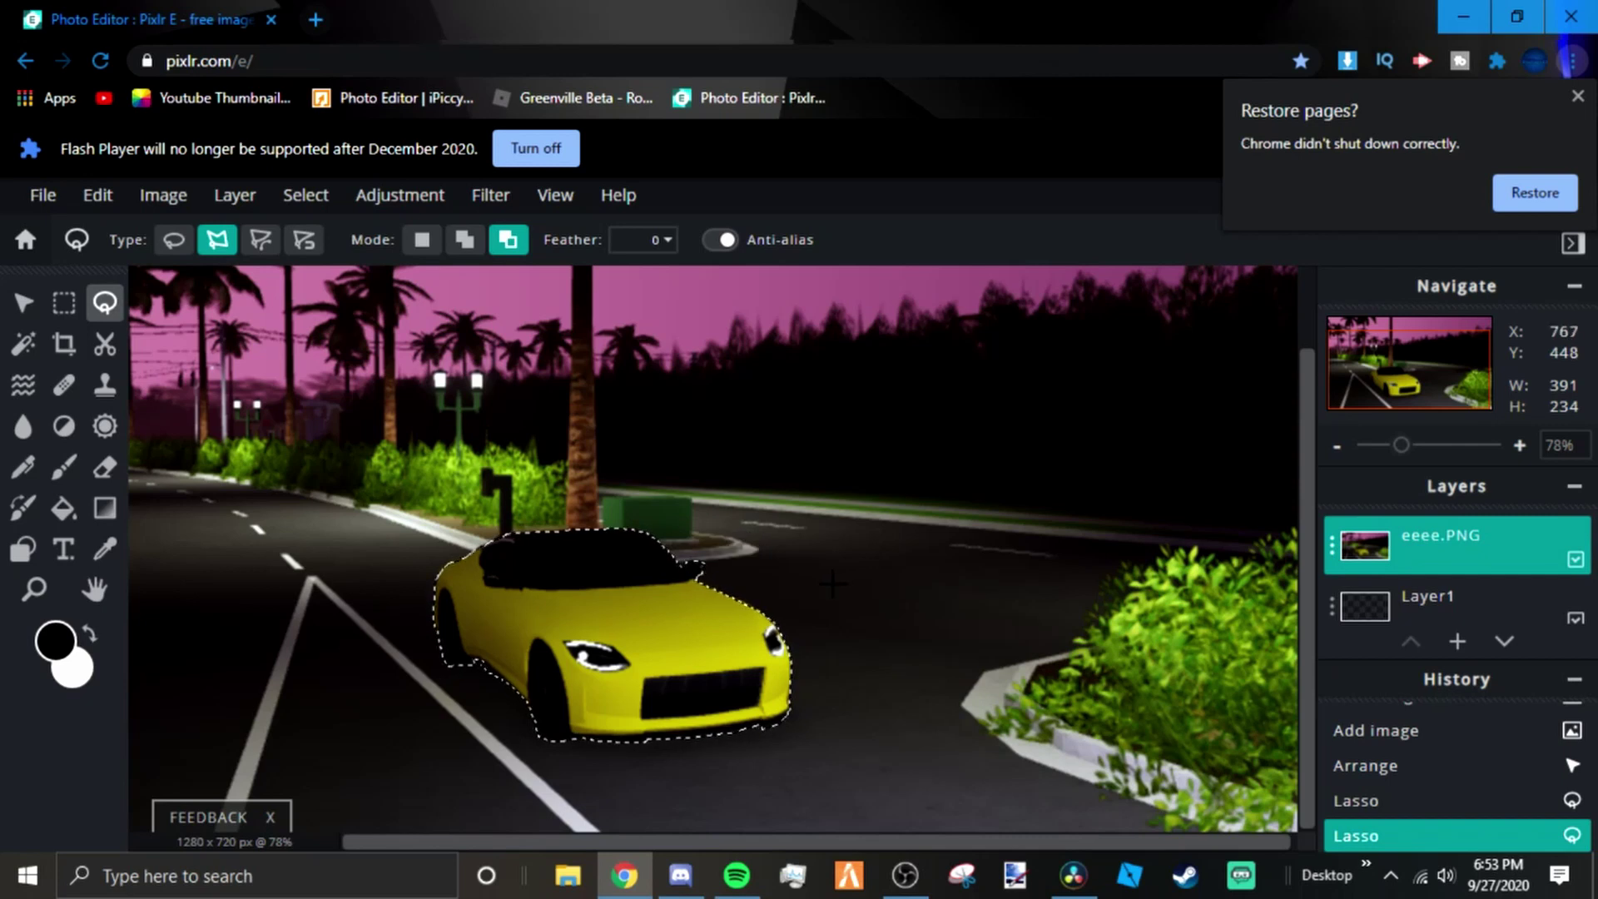
key(ctrl+d)
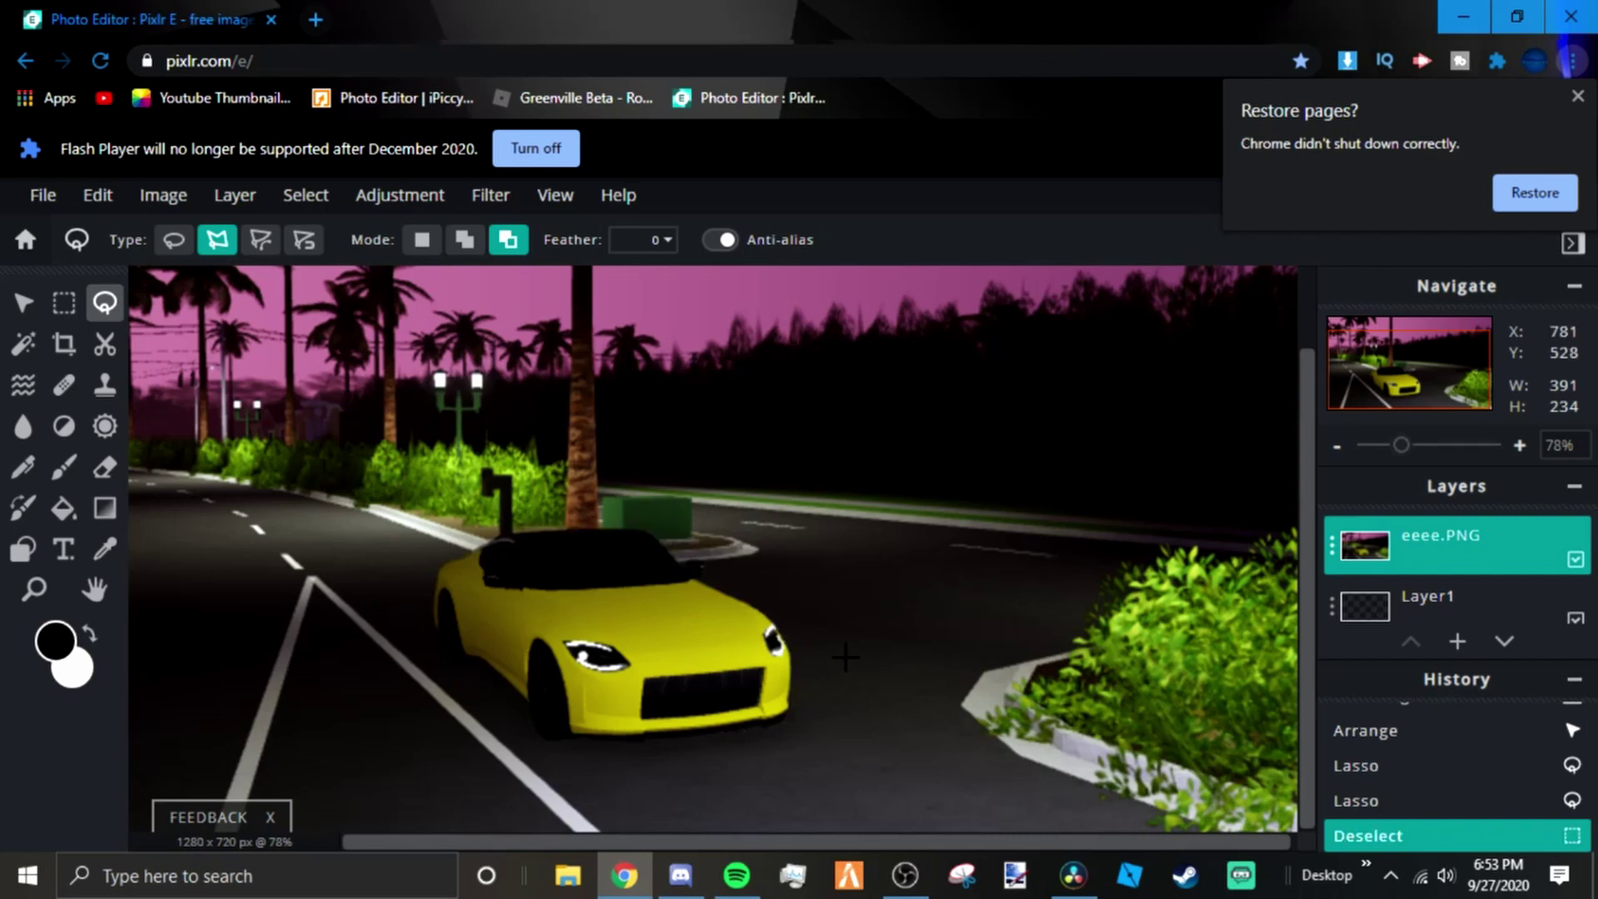
key(ctrl+z)
key(ctrl+c)
key(ctrl+v)
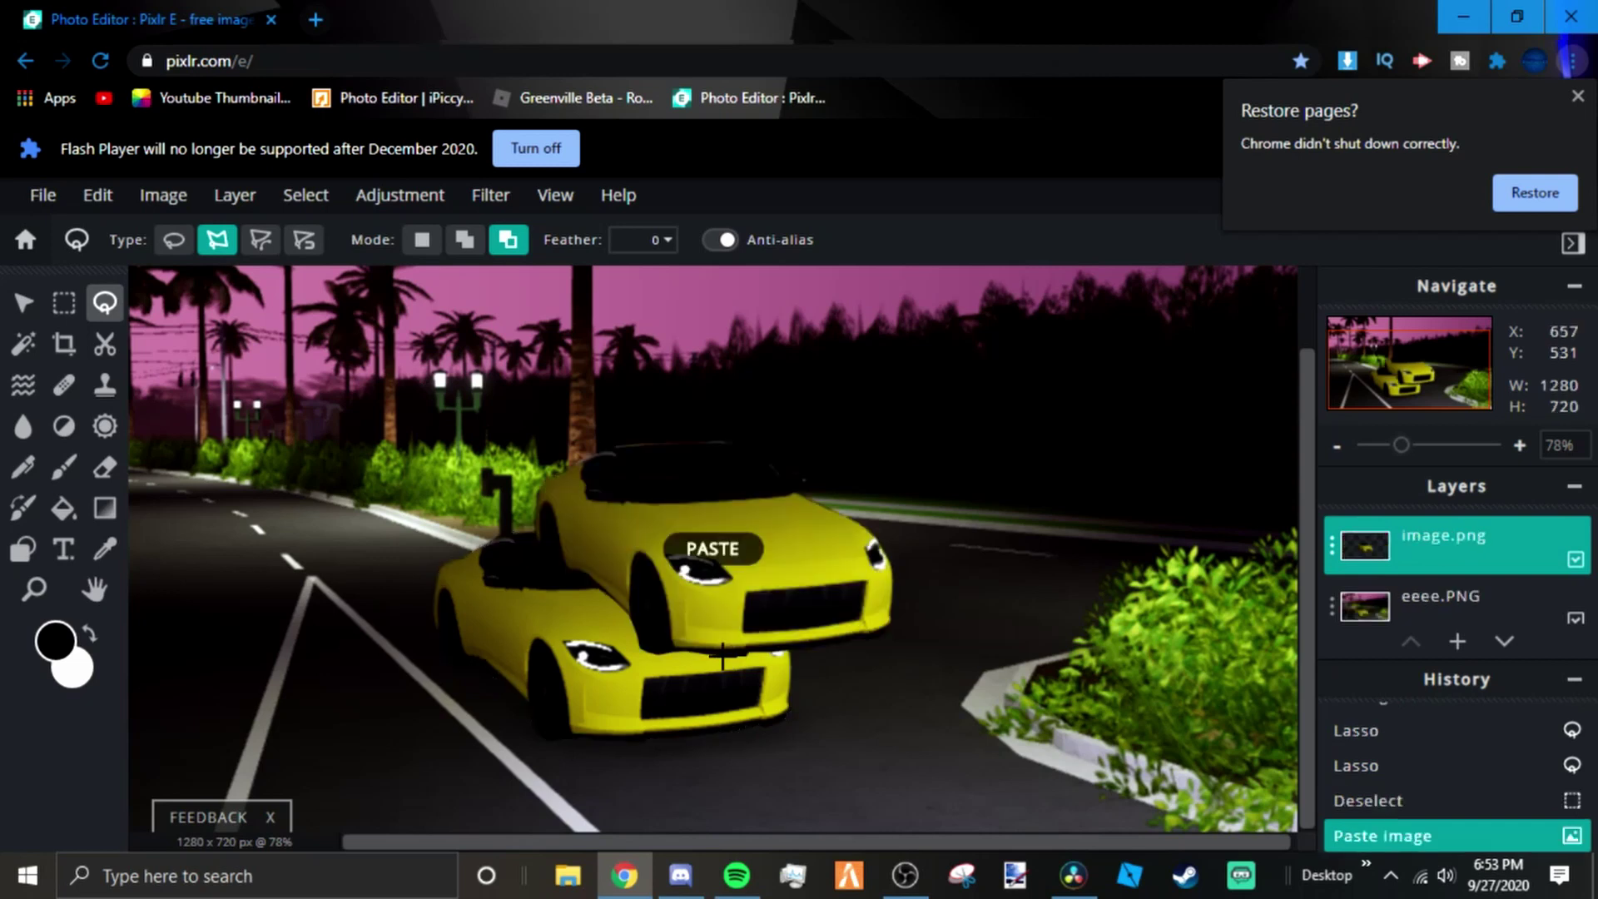
- Move the pasted car exactly over the original car, at left 332 and top 387, and deselect its layer
key(v)
drag(722, 559, 614, 643)
click(1256, 716)
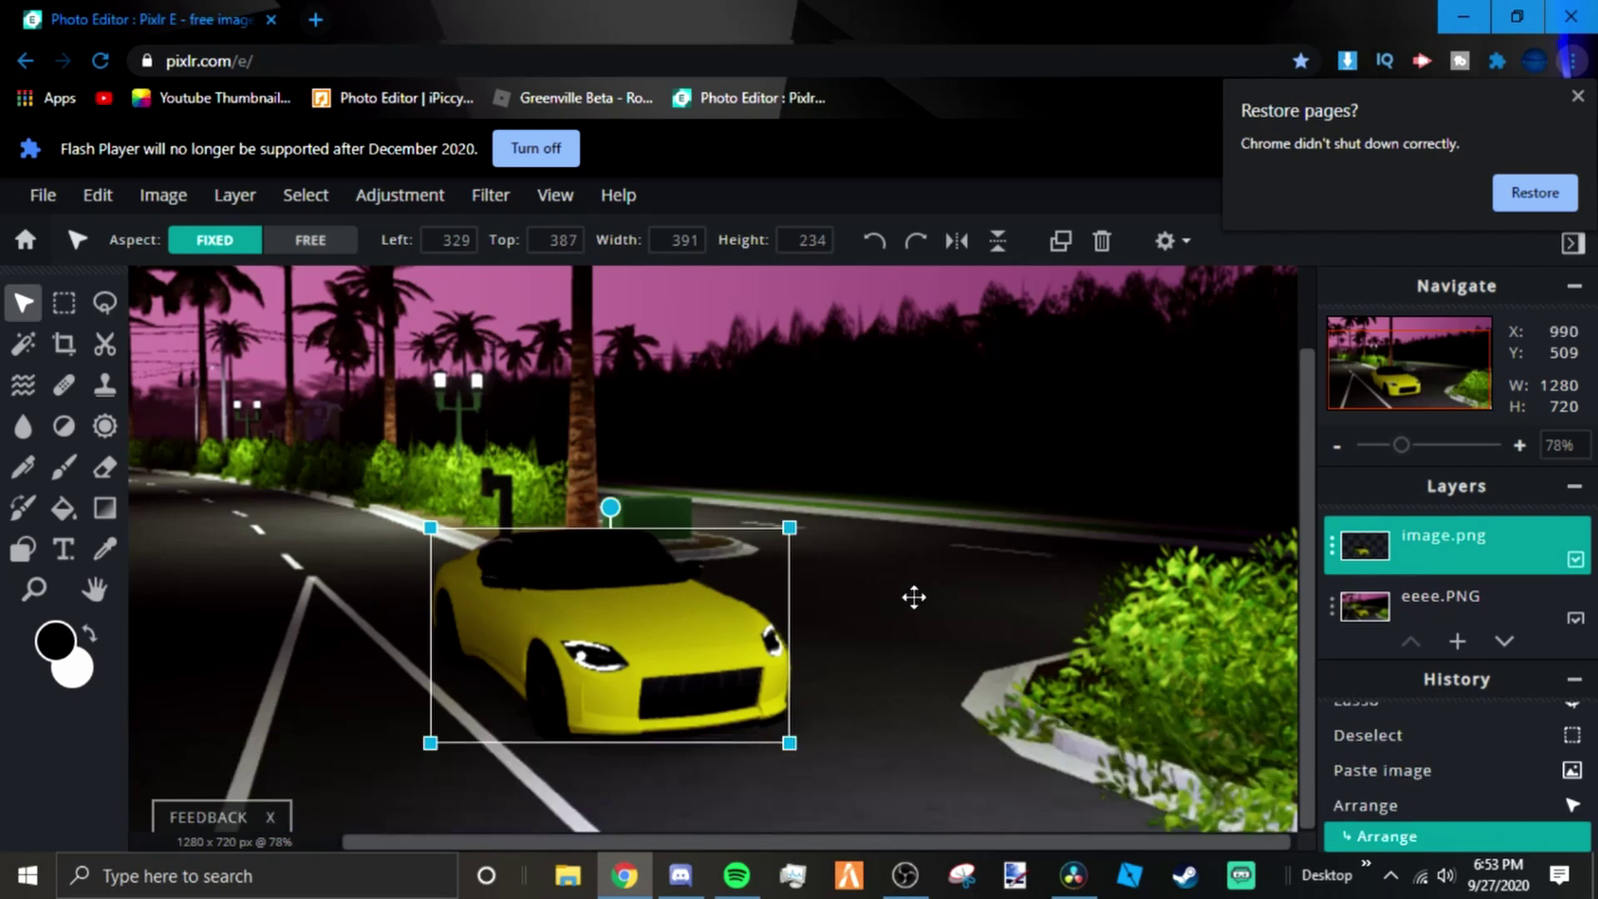
scroll(914, 596, up, 5)
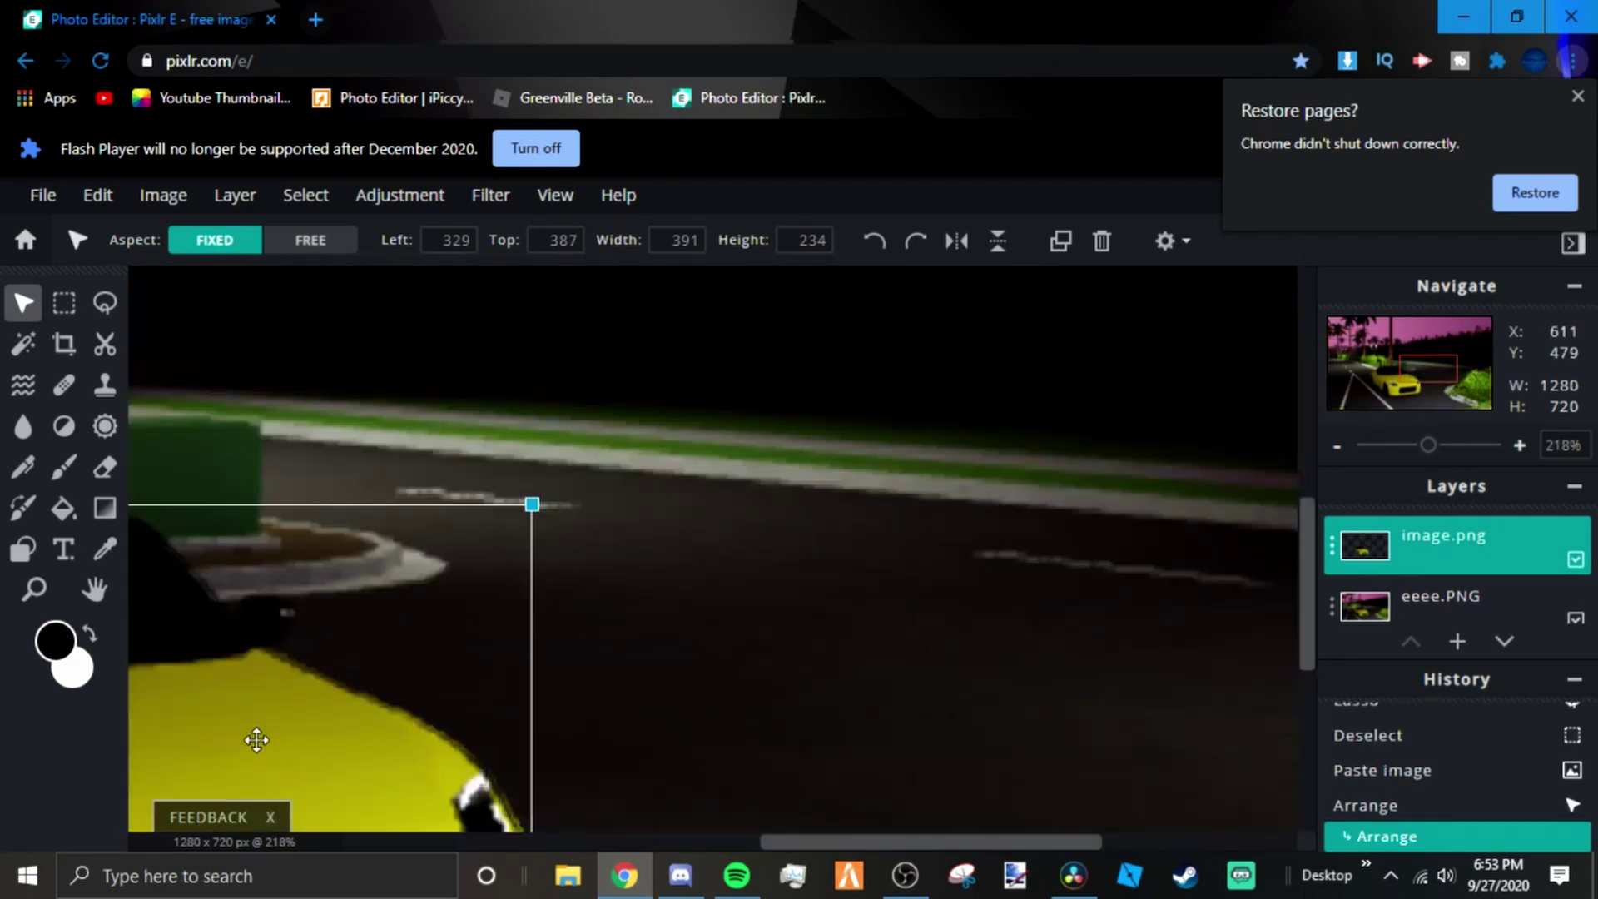
drag(257, 740, 263, 740)
scroll(313, 582, down, 4)
scroll(549, 792, up, 2)
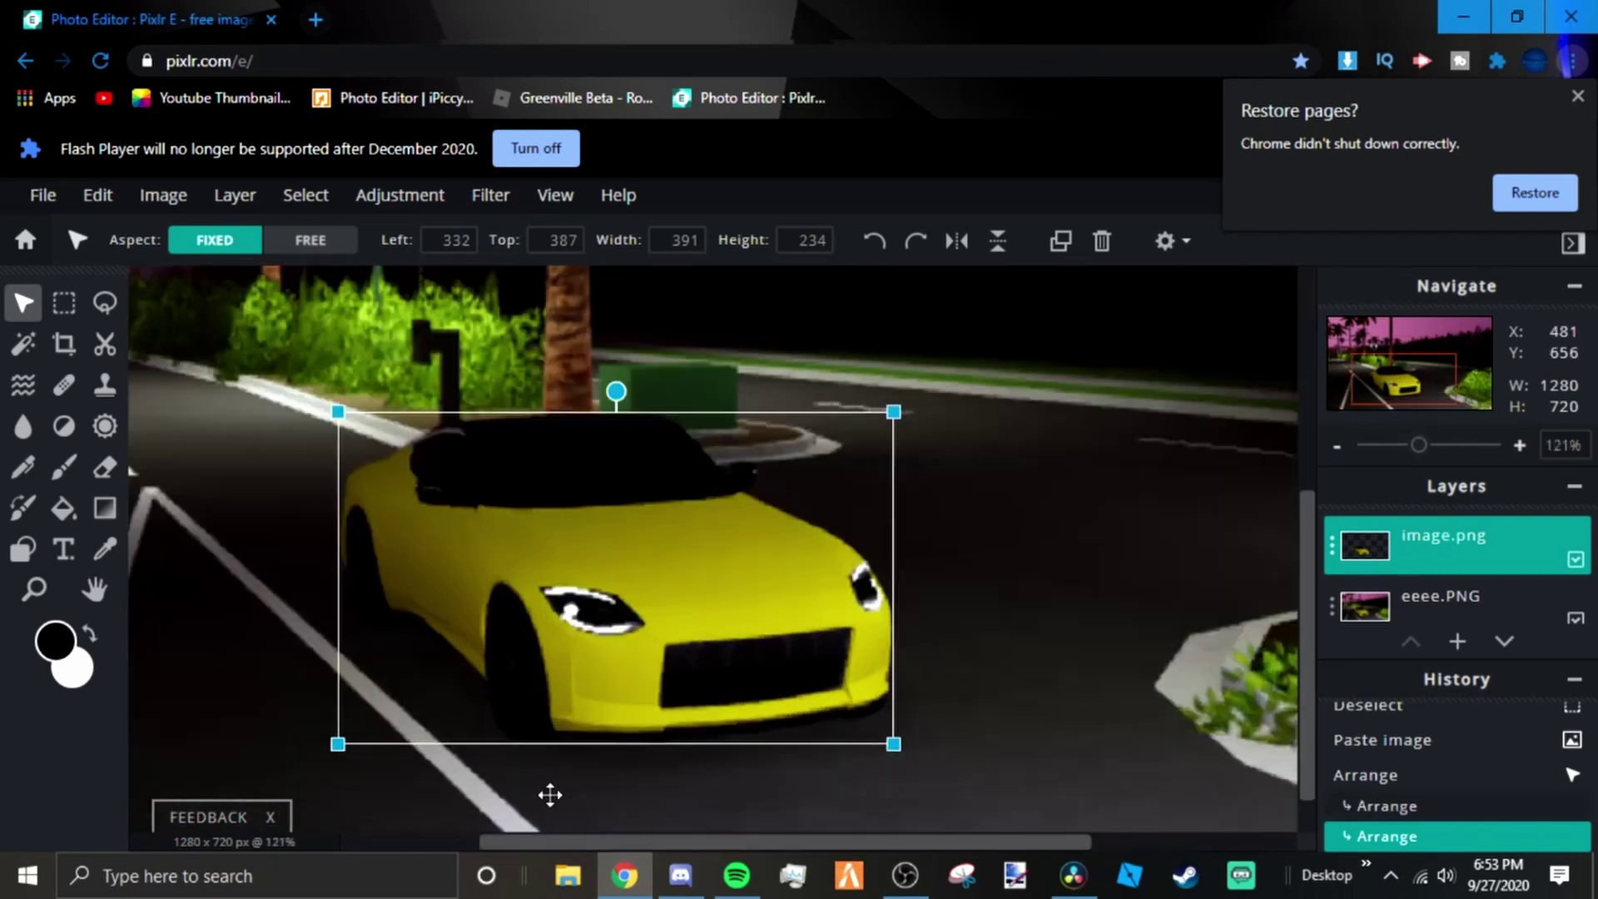
scroll(549, 795, up, 1)
scroll(550, 794, down, 5)
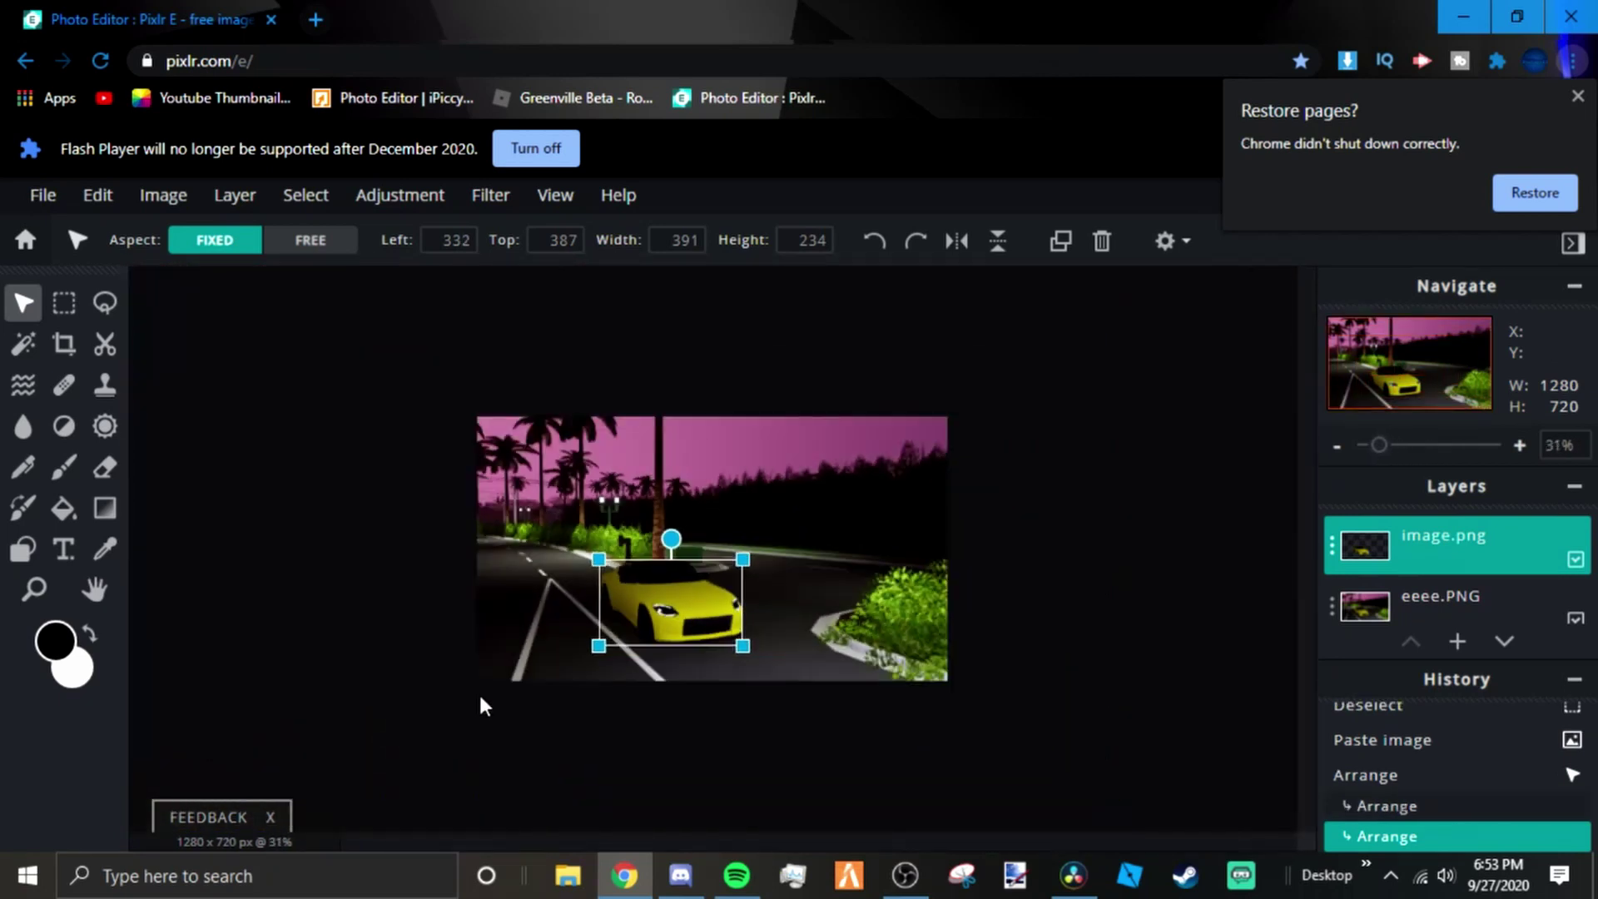
click(346, 542)
scroll(347, 543, up, 2)
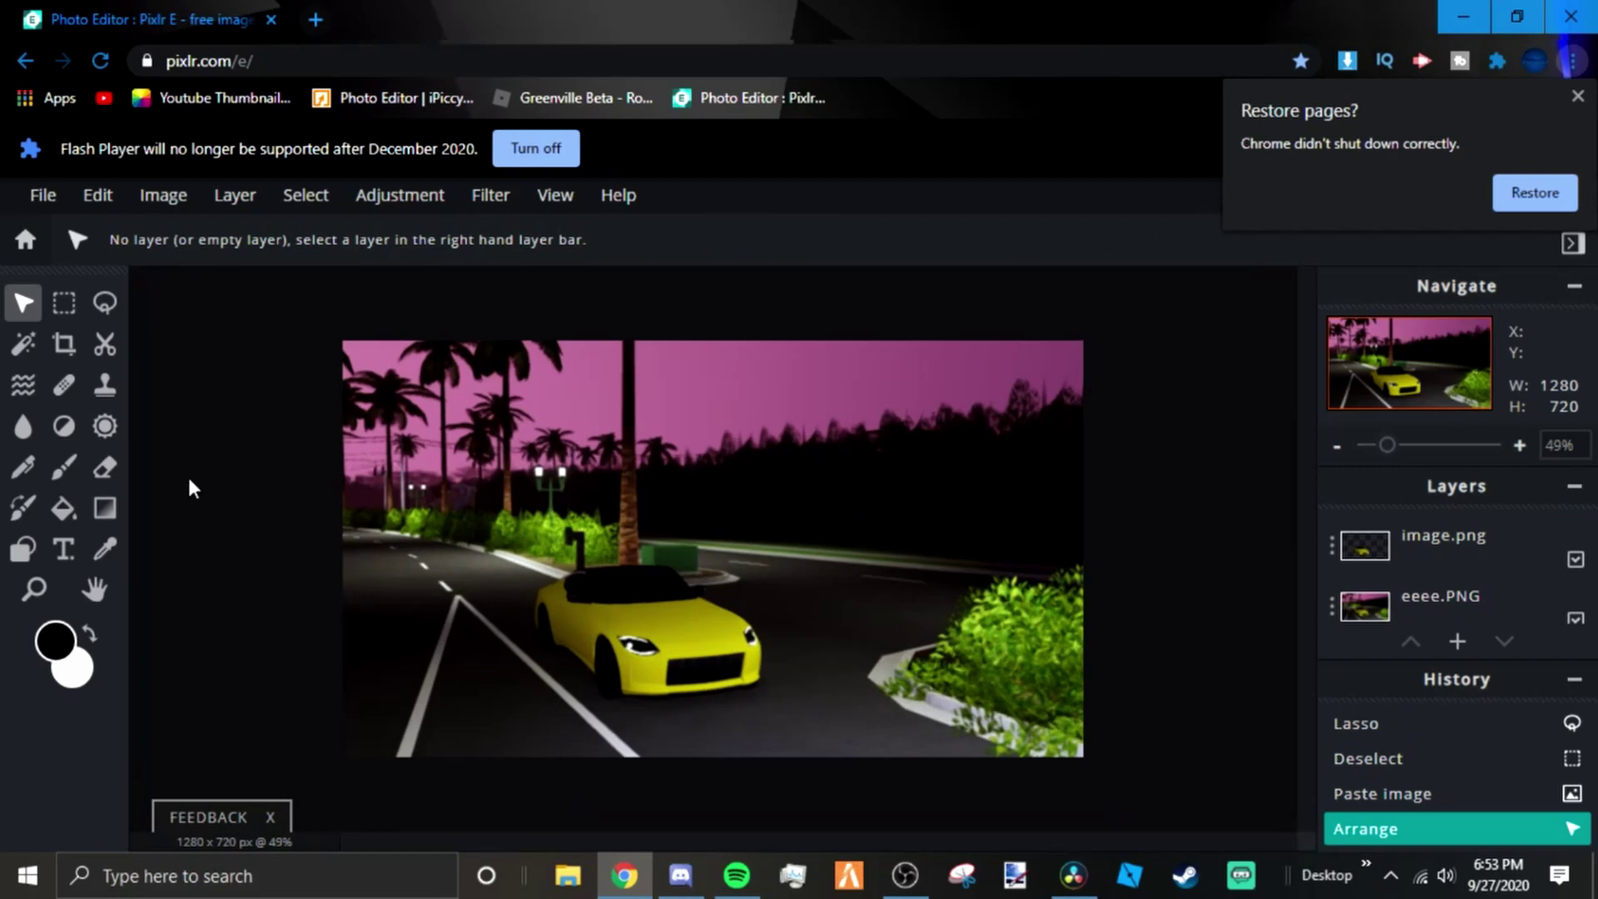
- Set up the Blur tool on the eeee.PNG layer with a soft 200 px brush at 25% softness and strength 70
click(23, 432)
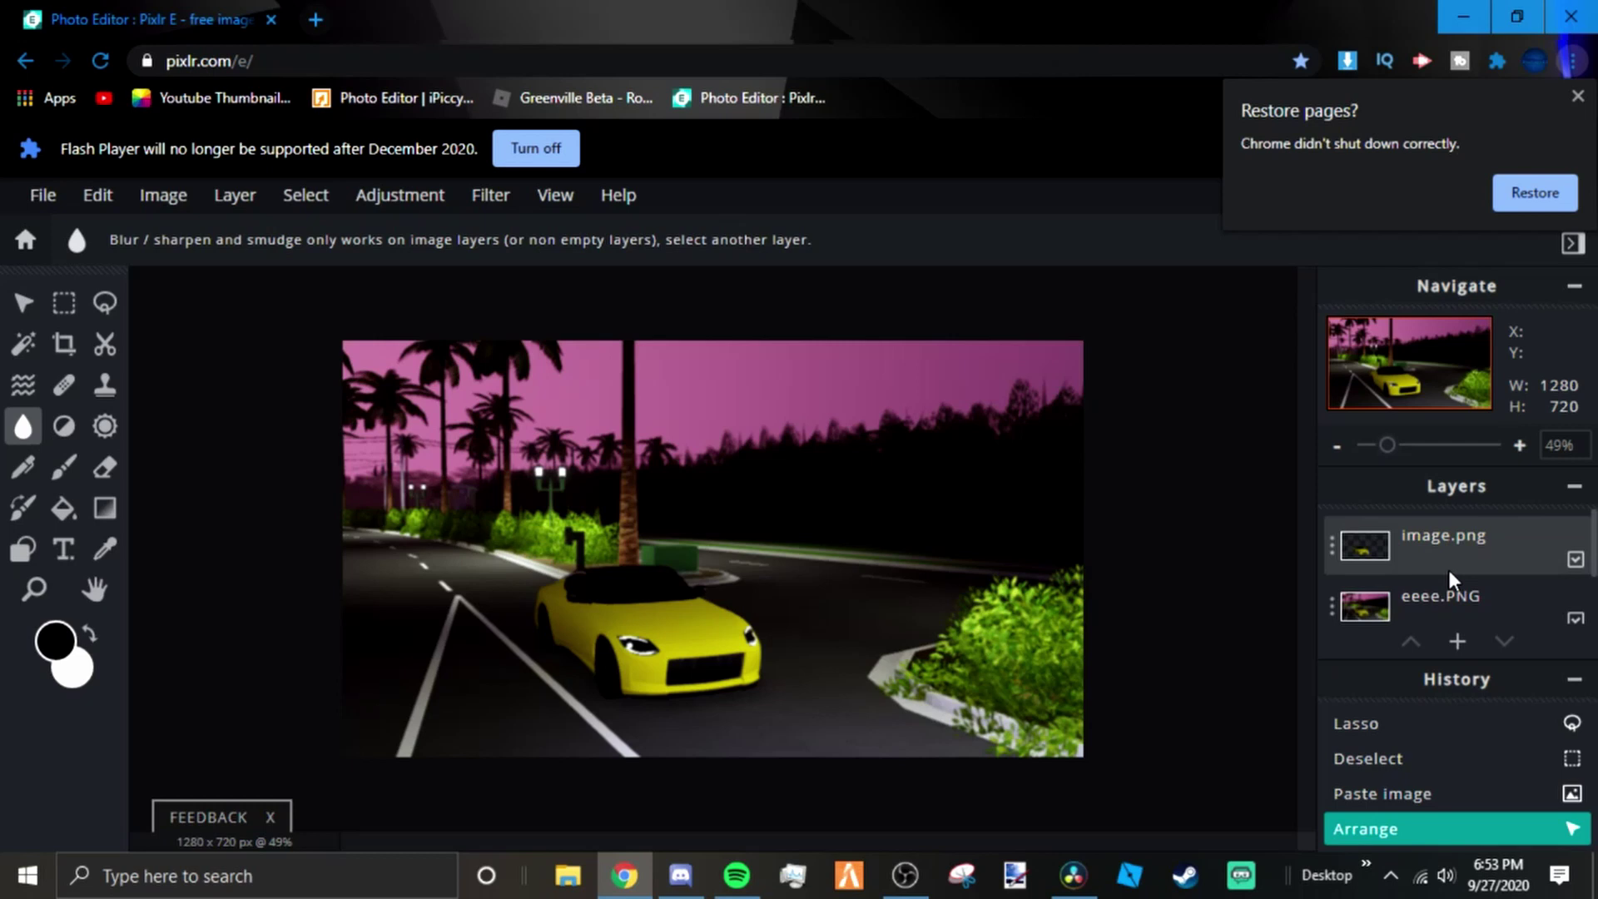
click(1432, 587)
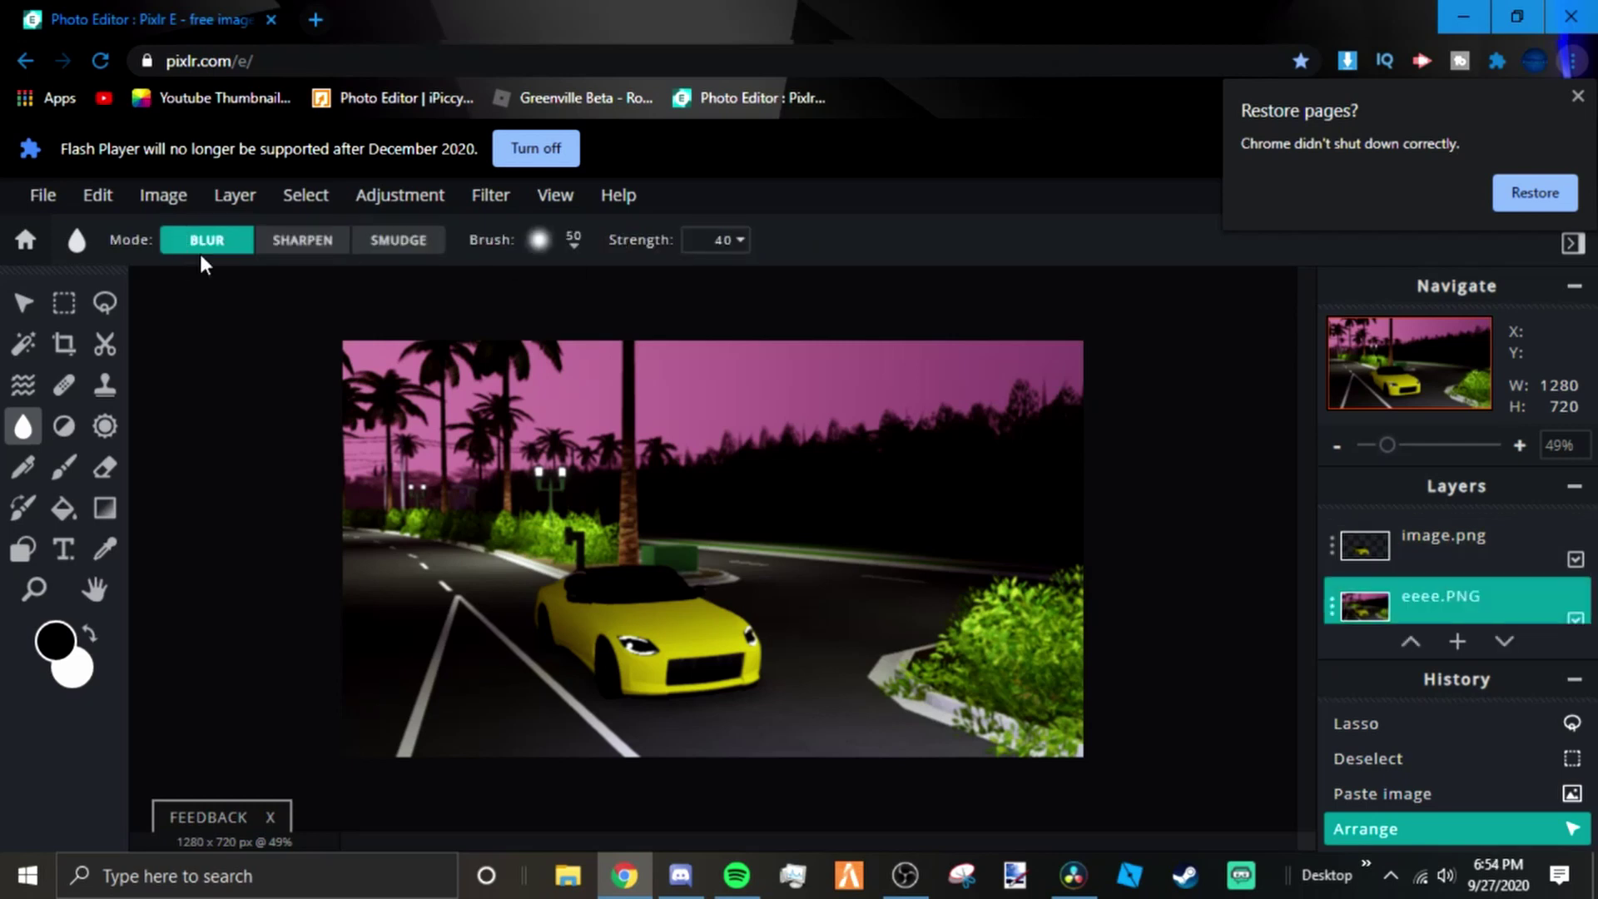
click(539, 241)
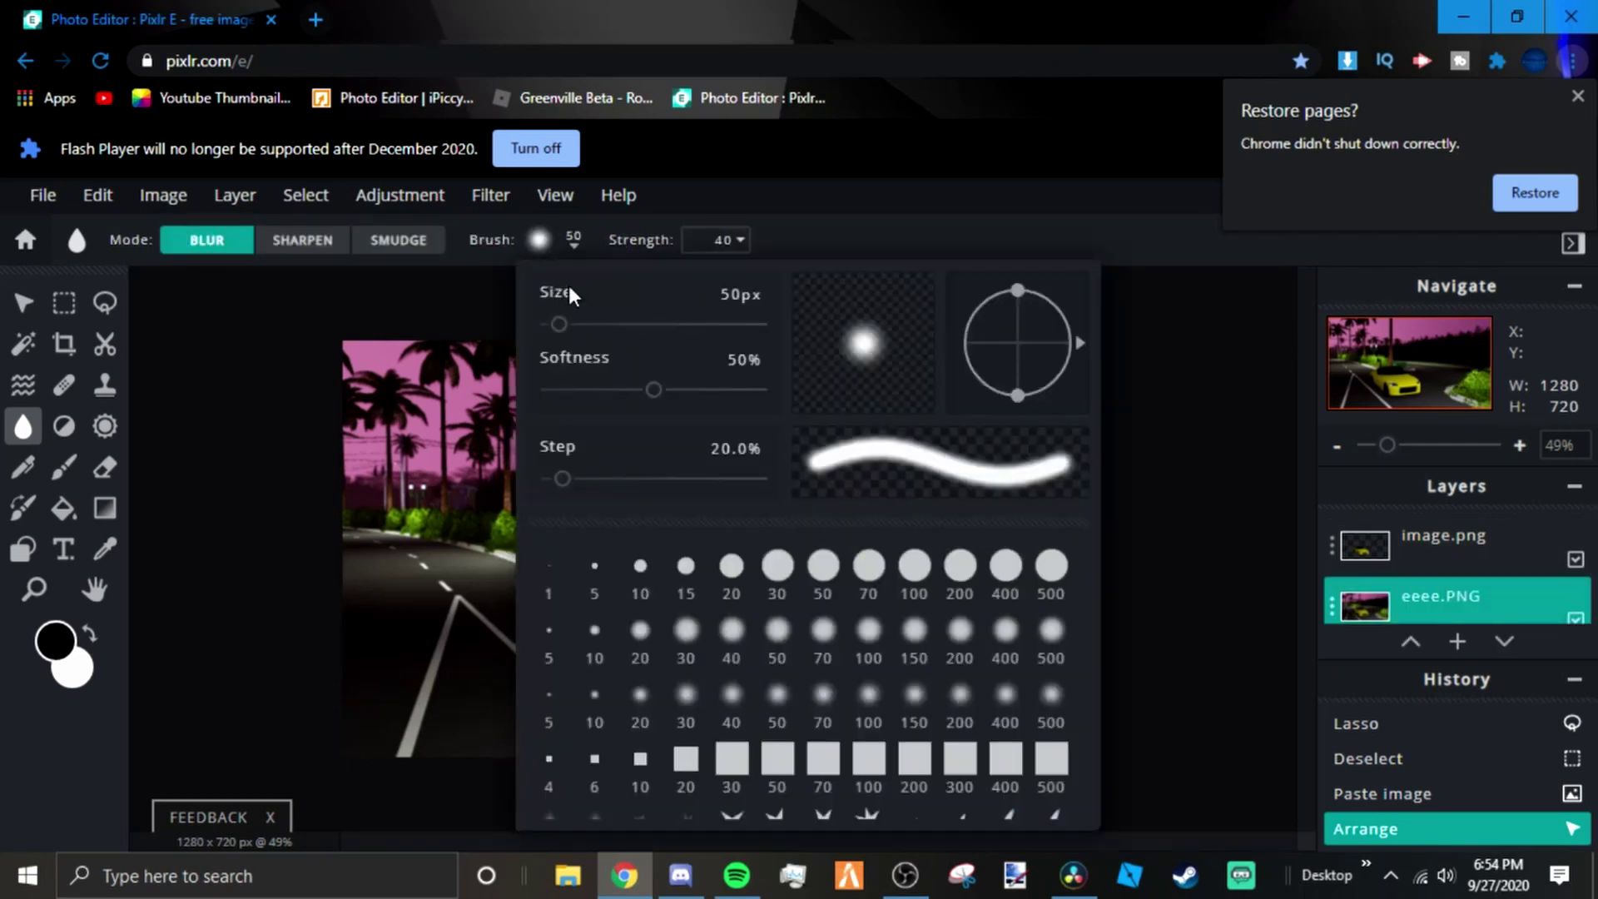
click(961, 645)
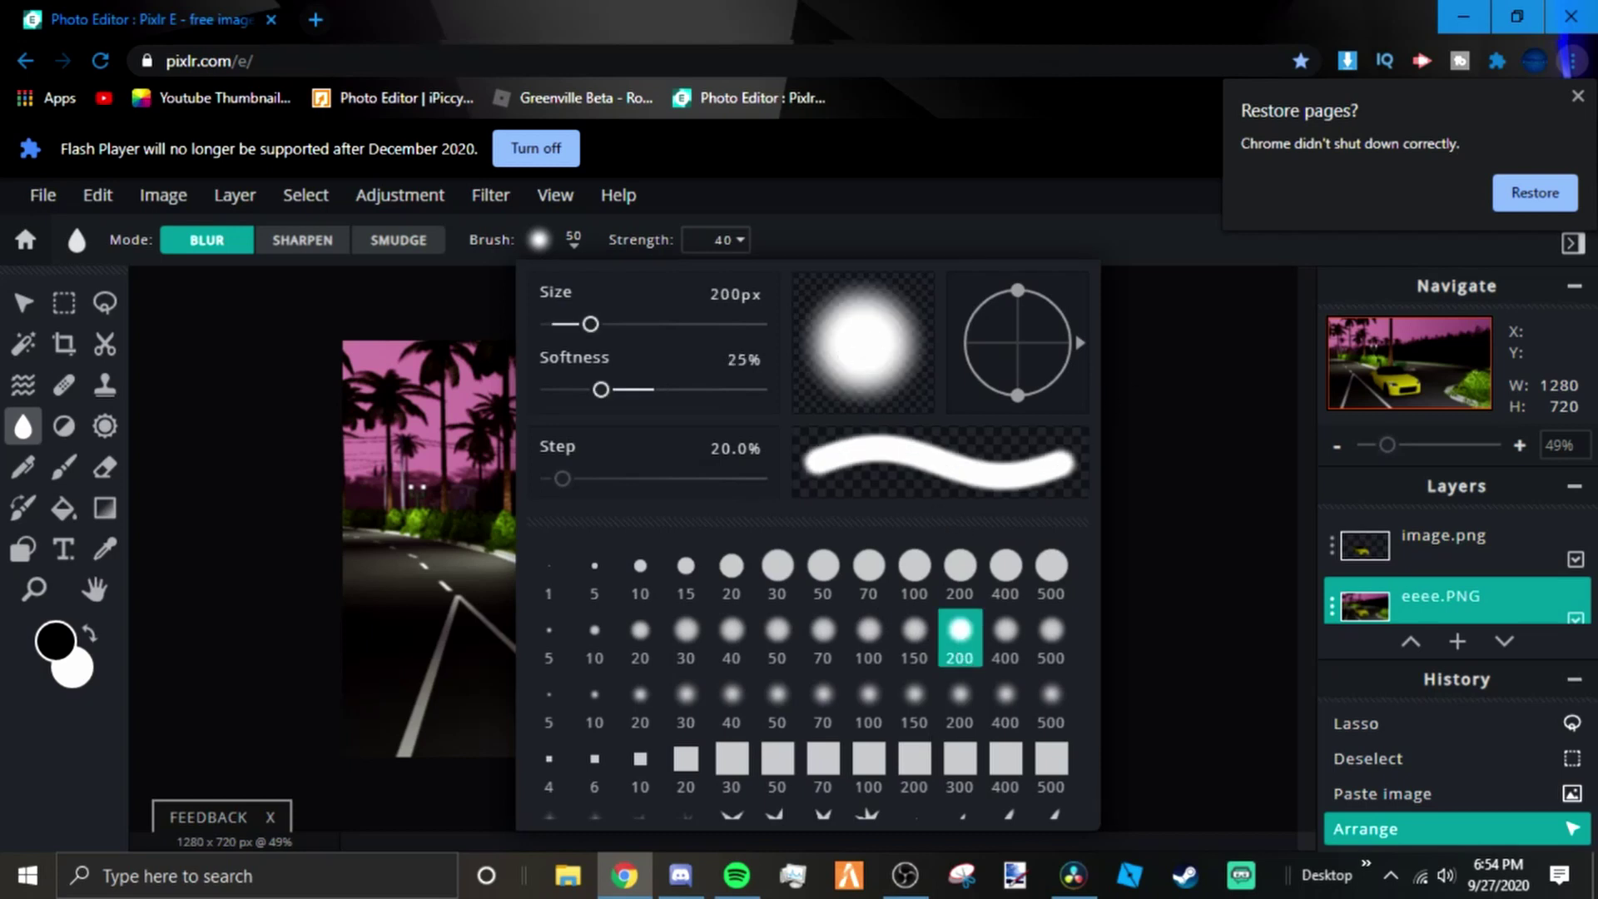
click(714, 239)
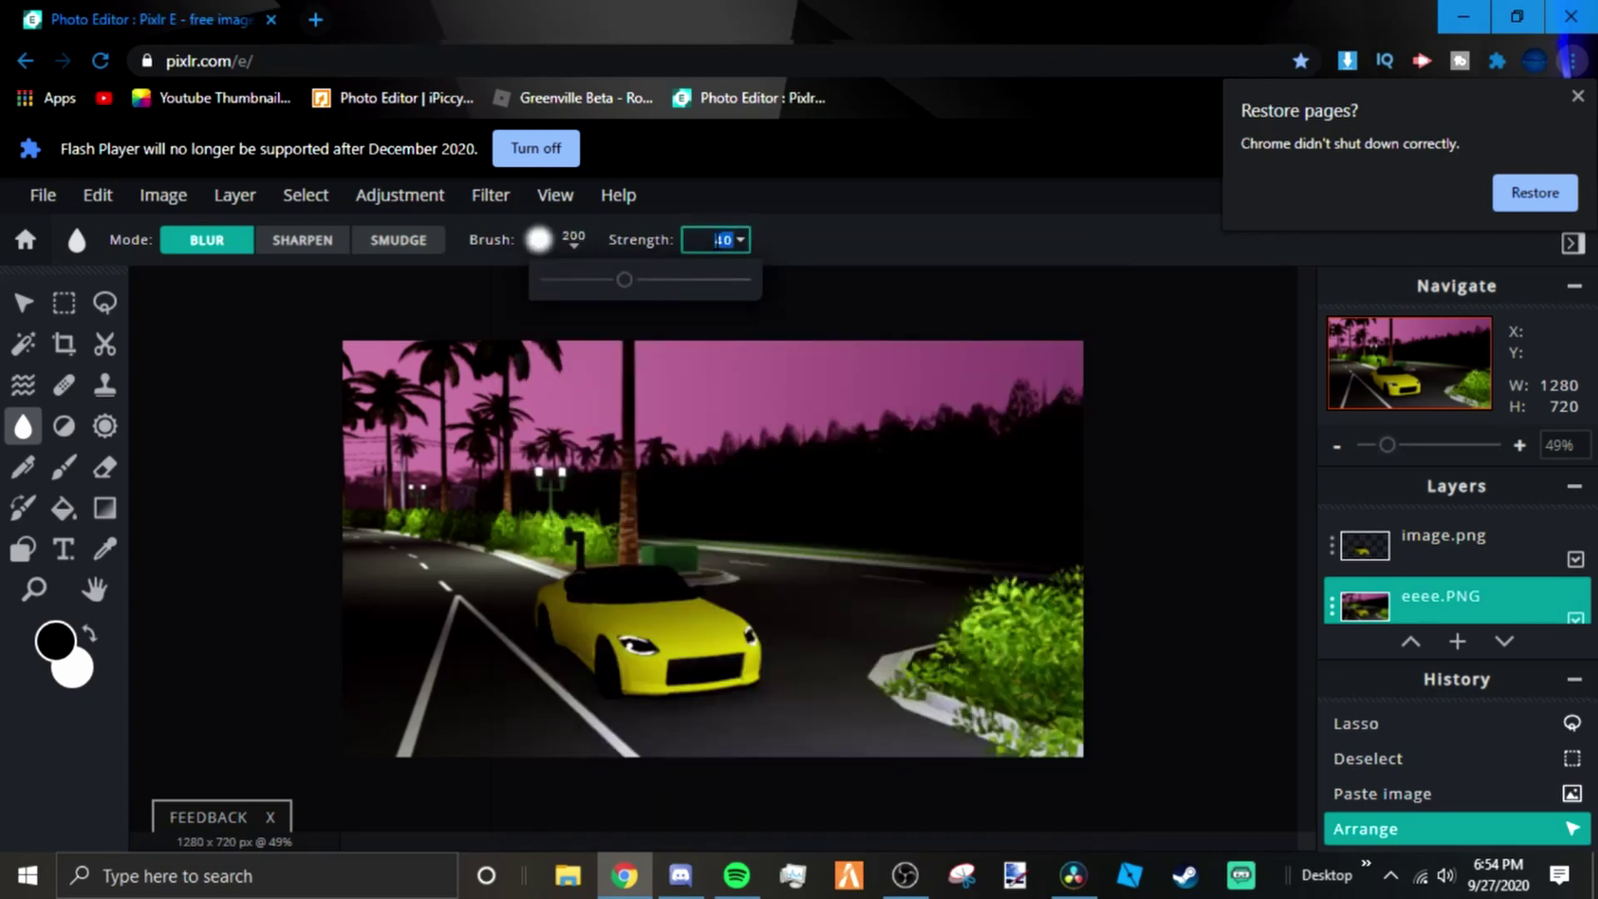
text(70)
key(Return)
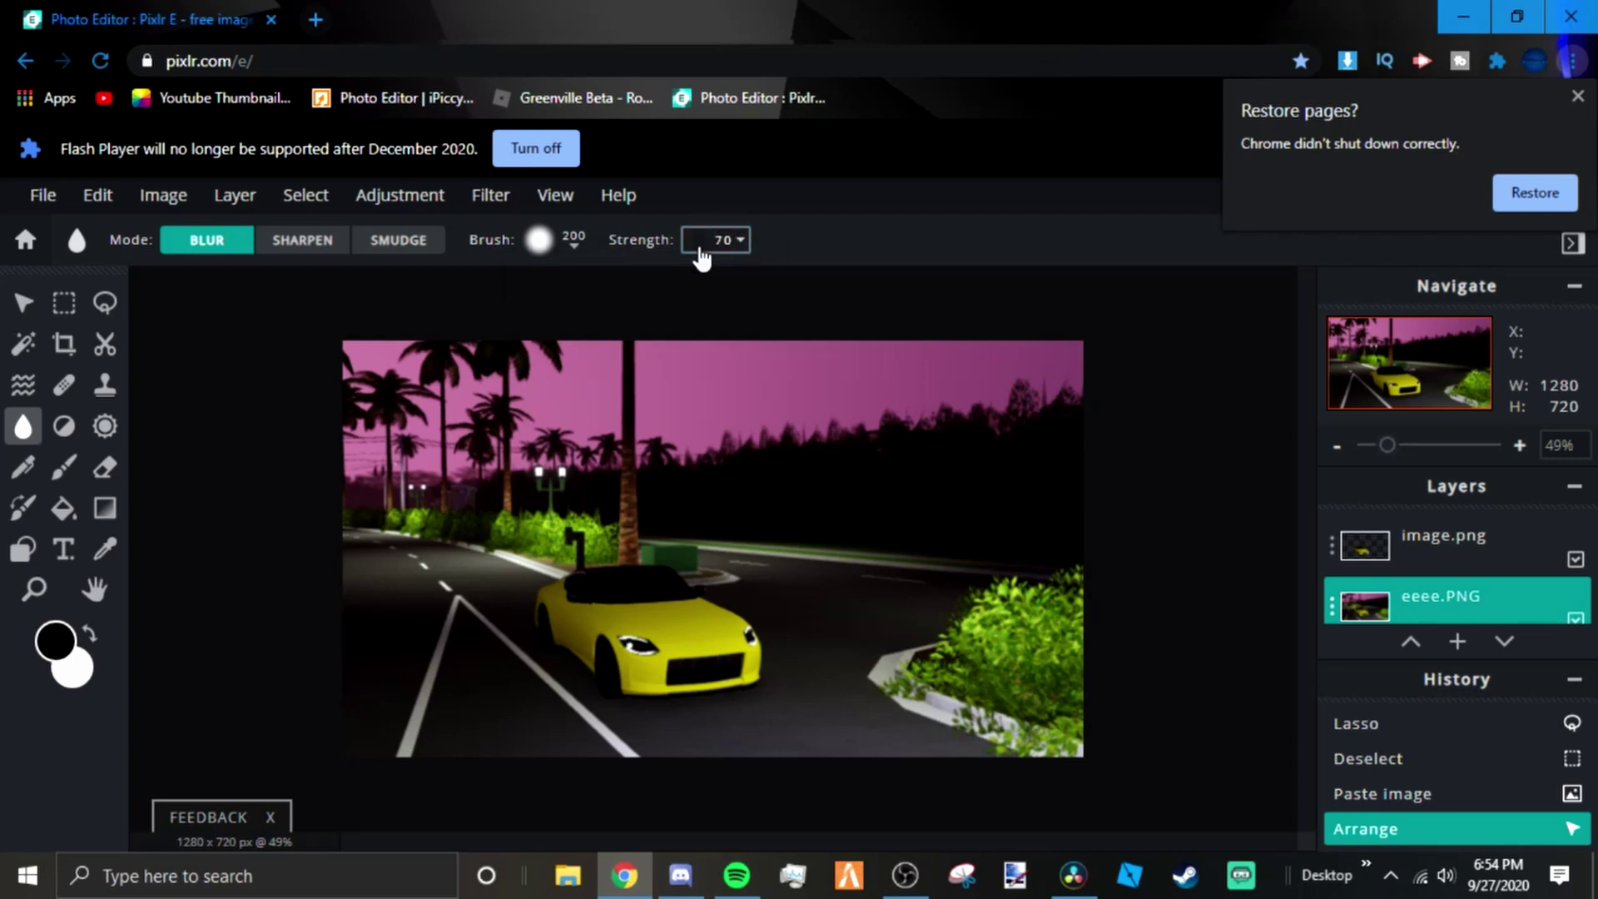
- Brush blur over the whole background scene, including the sky, trees, road and bushes out to the picture's edges
mouse_move(407, 356)
mouse_down()
mouse_move(1081, 447)
mouse_move(1080, 703)
mouse_move(1055, 727)
mouse_move(586, 727)
mouse_move(723, 734)
mouse_move(689, 420)
mouse_move(792, 554)
mouse_move(899, 747)
mouse_move(857, 422)
mouse_move(902, 401)
mouse_move(959, 536)
mouse_move(986, 752)
mouse_move(992, 389)
mouse_move(911, 379)
mouse_move(337, 432)
mouse_move(352, 617)
mouse_move(528, 755)
mouse_move(1023, 382)
mouse_move(1054, 447)
mouse_move(688, 712)
mouse_up()
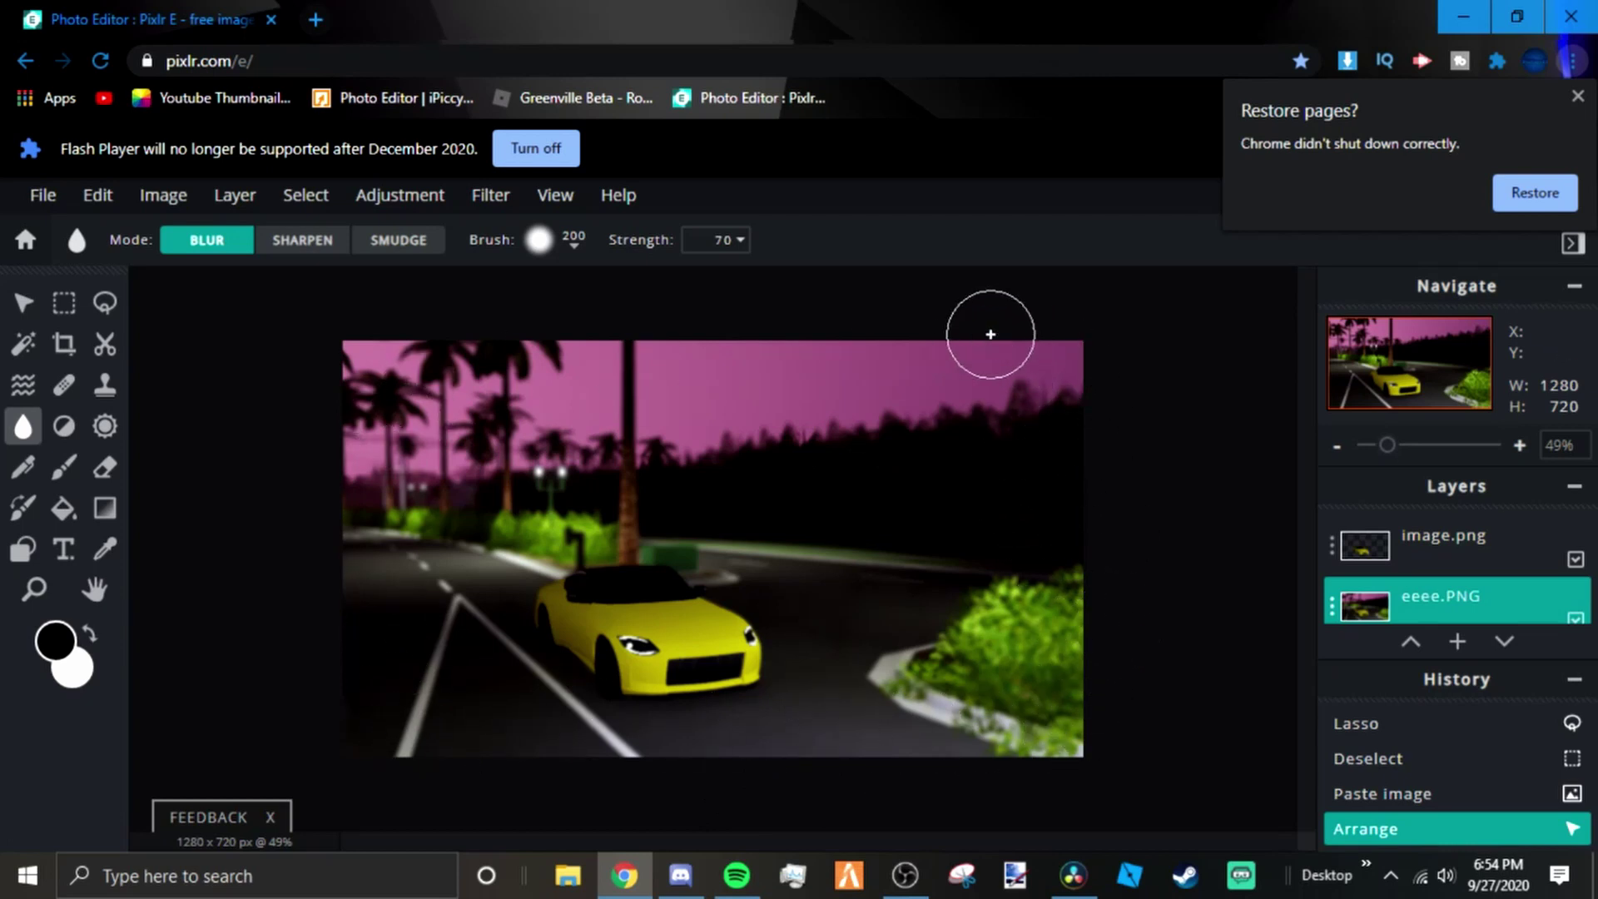
drag(488, 713, 391, 733)
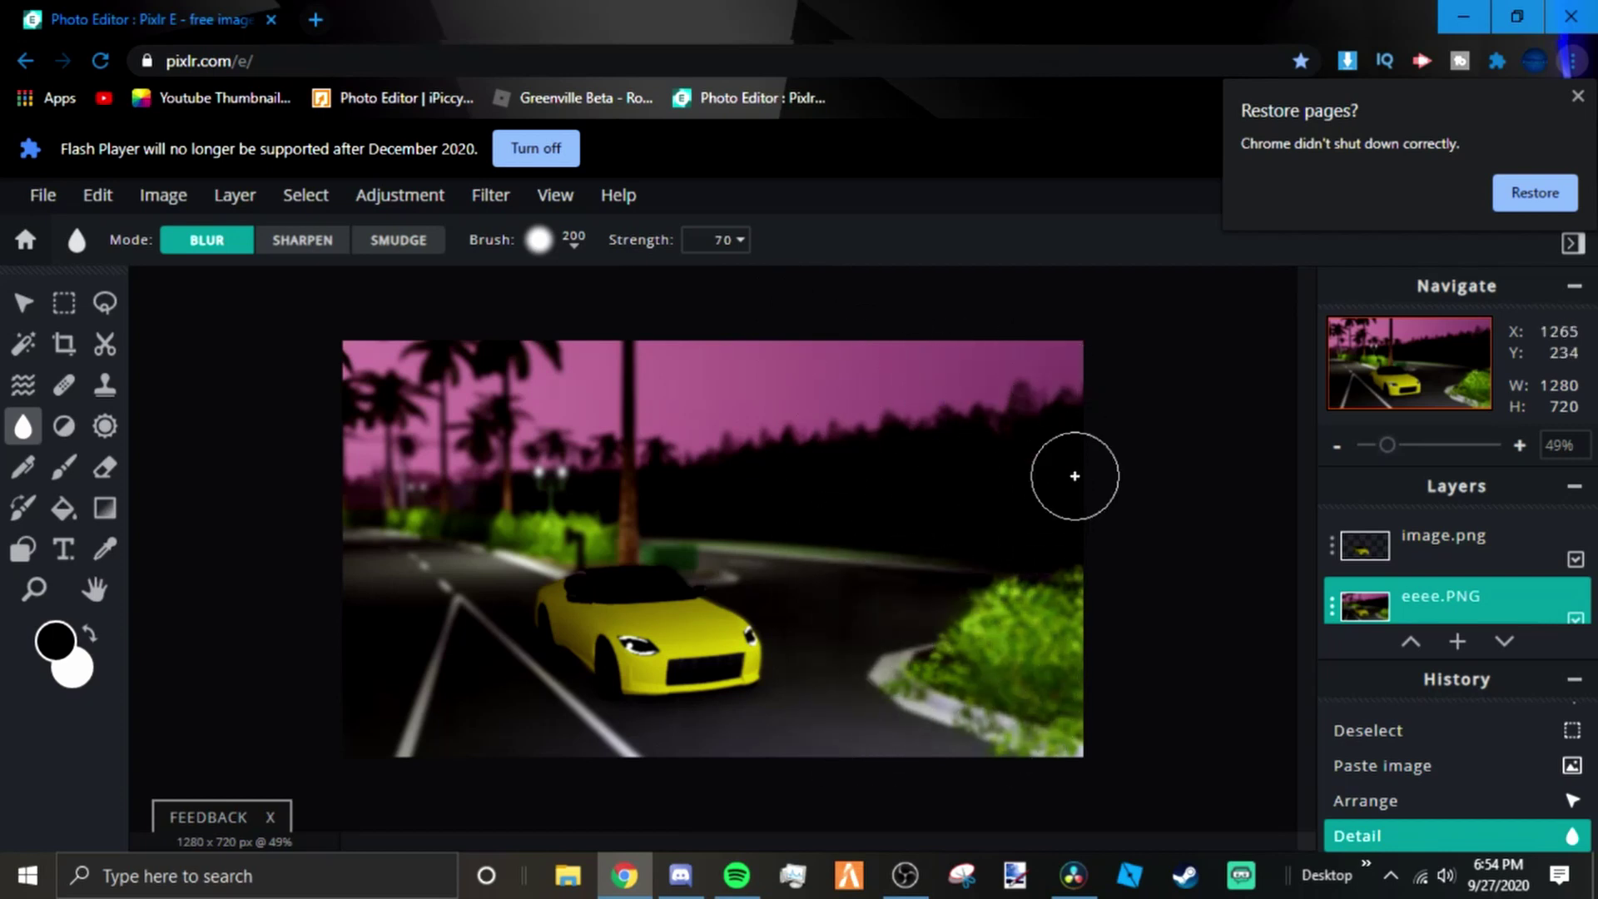
drag(1075, 476, 1085, 592)
scroll(1084, 592, down, 2)
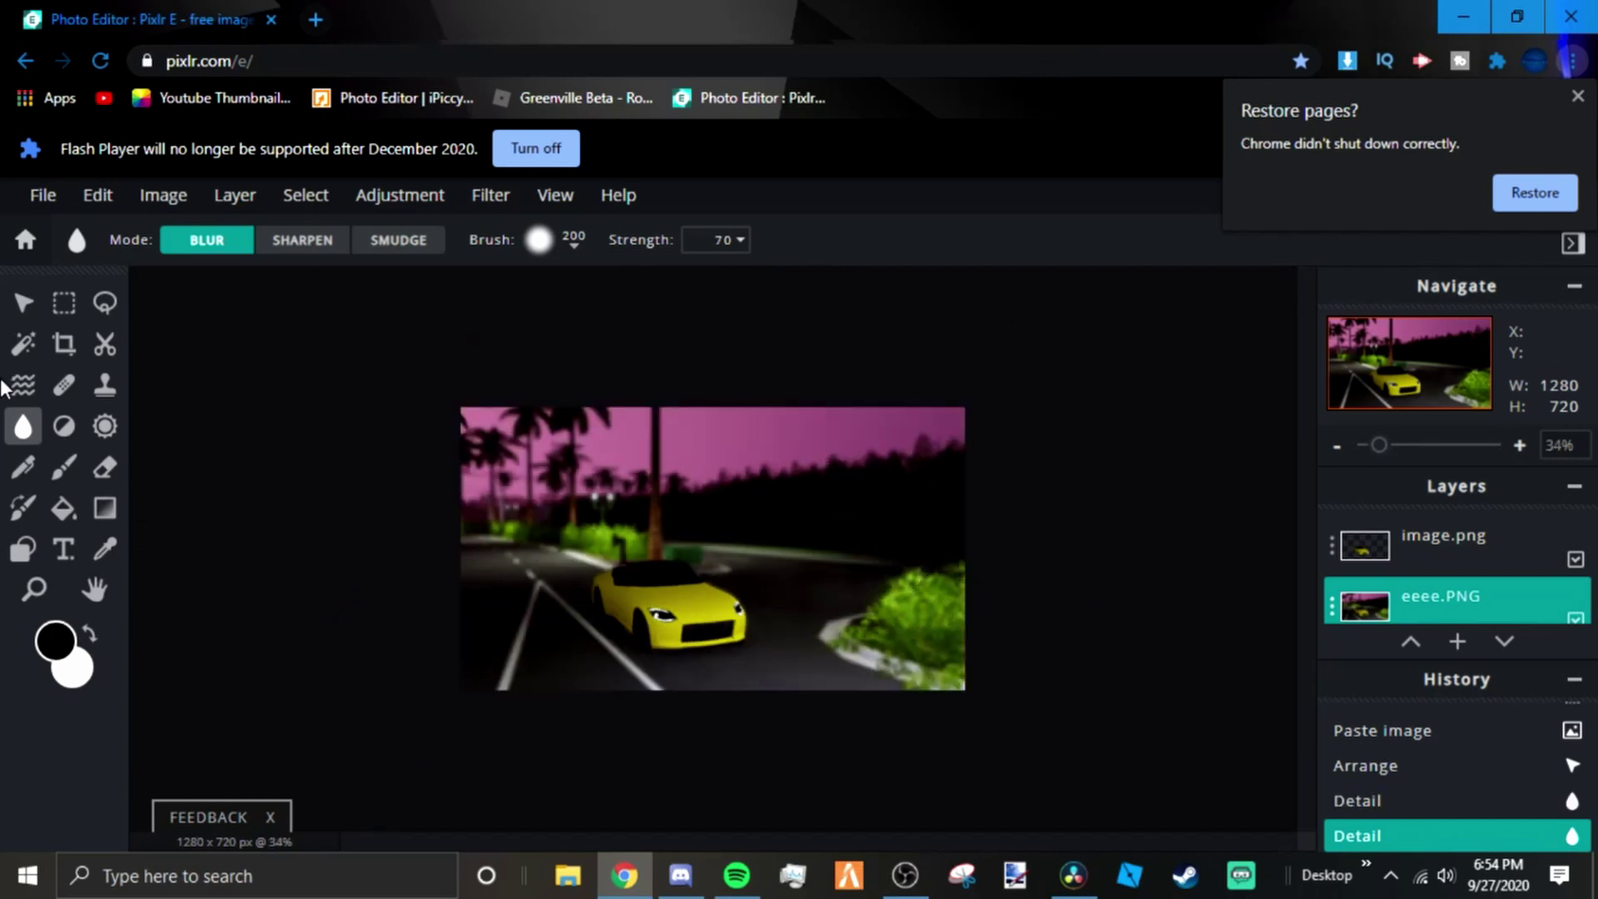
- Apply Brightness & contrast to the image.png car layer with brightness 23 and contrast 13
click(23, 302)
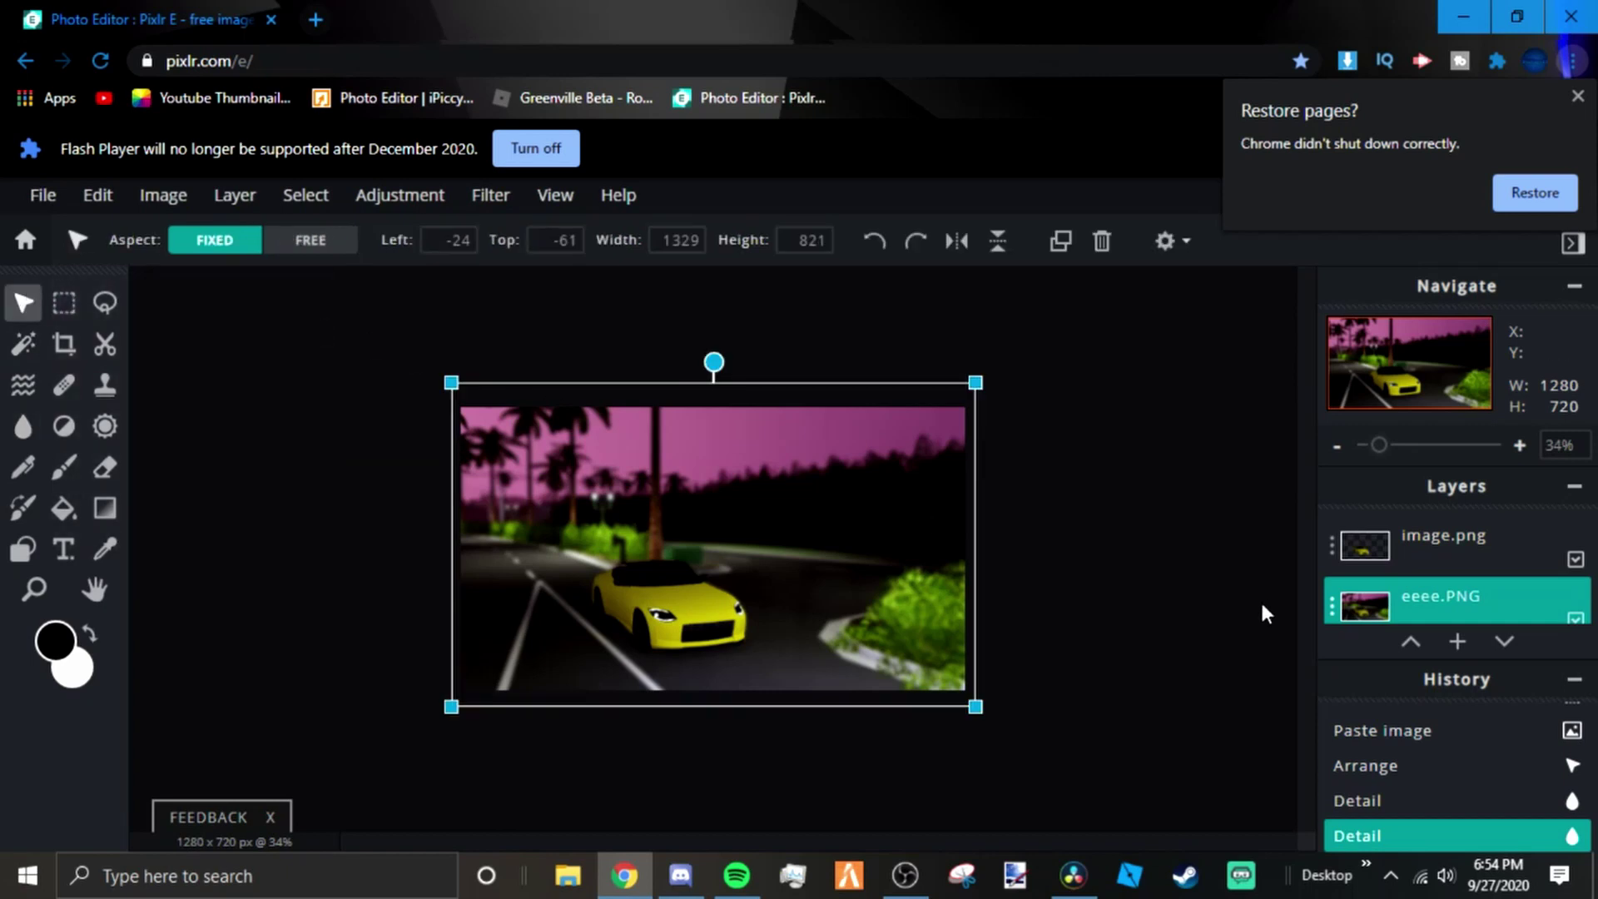
click(1392, 550)
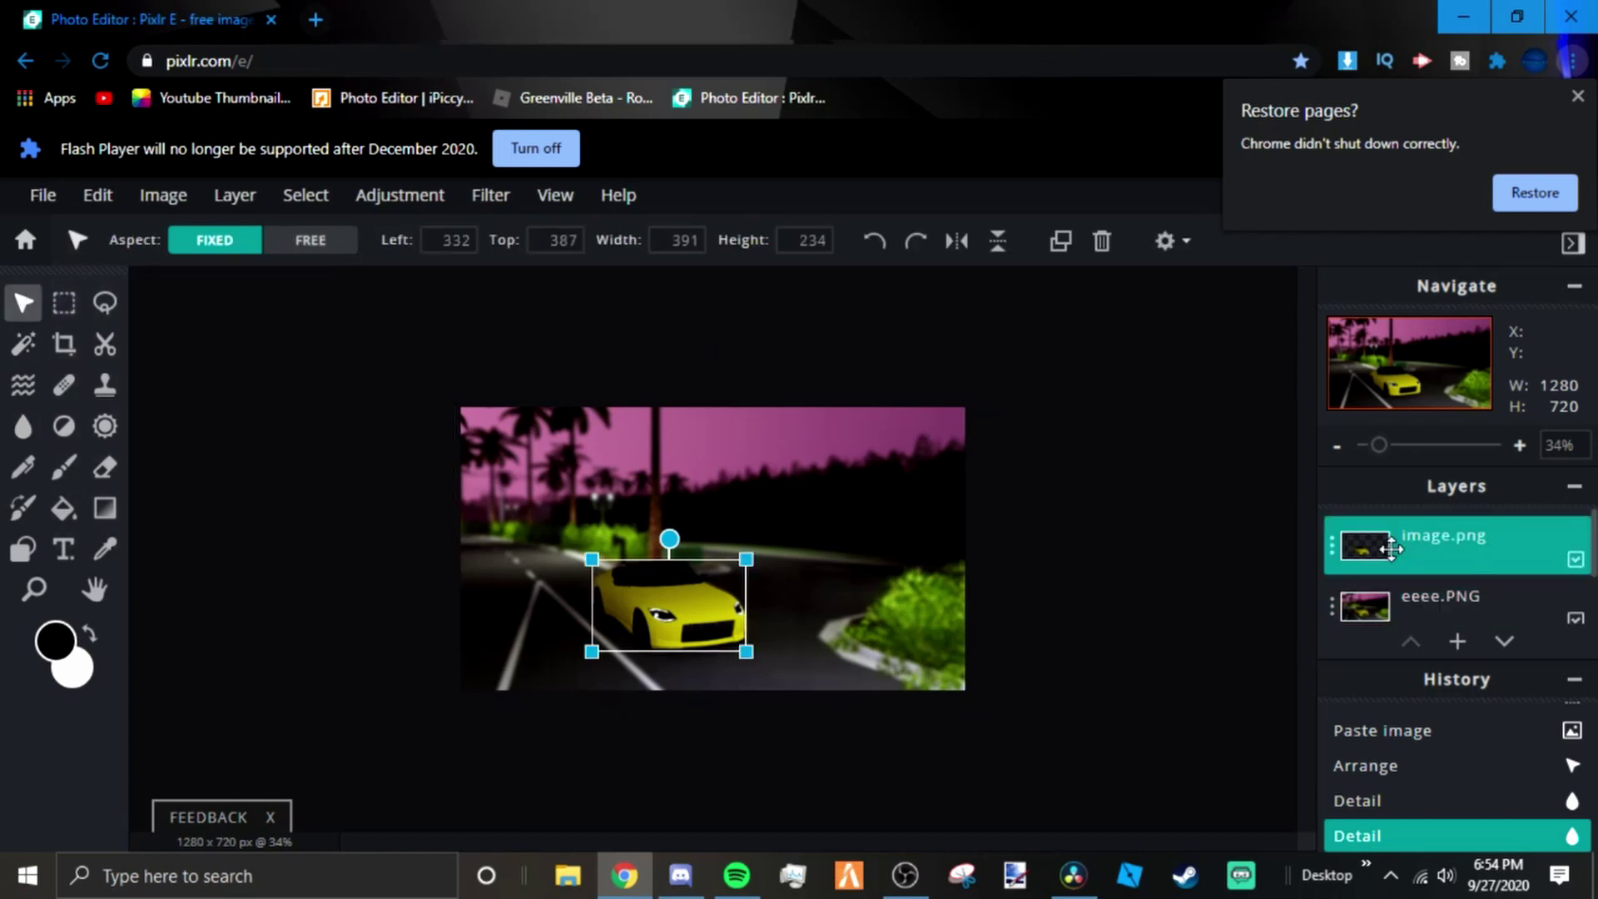
click(427, 197)
click(433, 258)
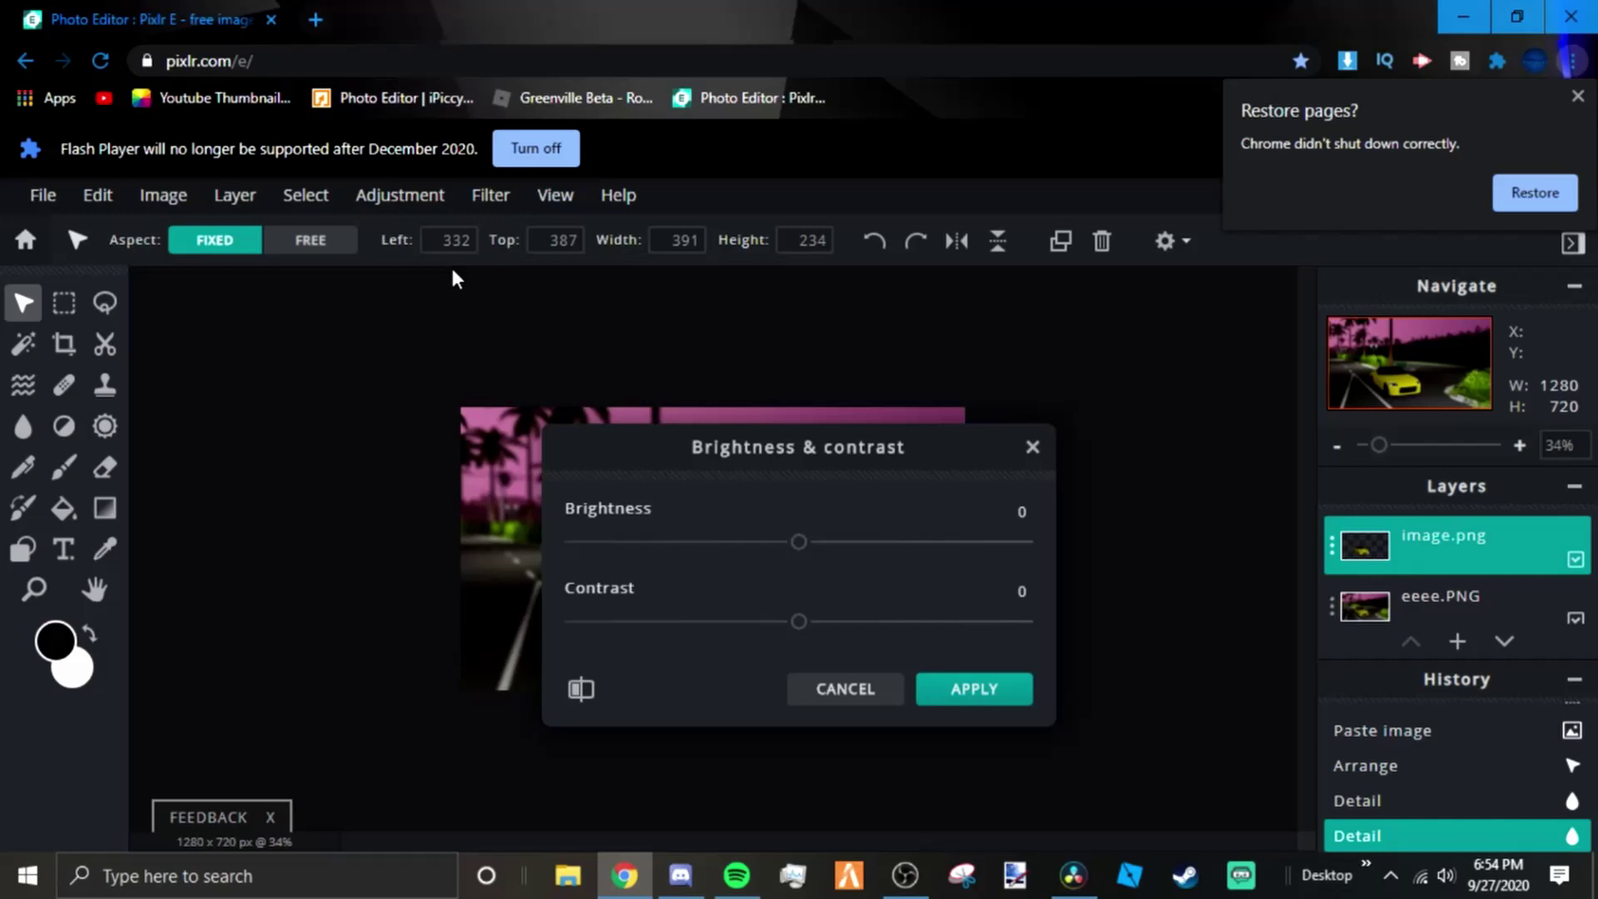
drag(797, 462, 1087, 423)
drag(1089, 584, 1169, 606)
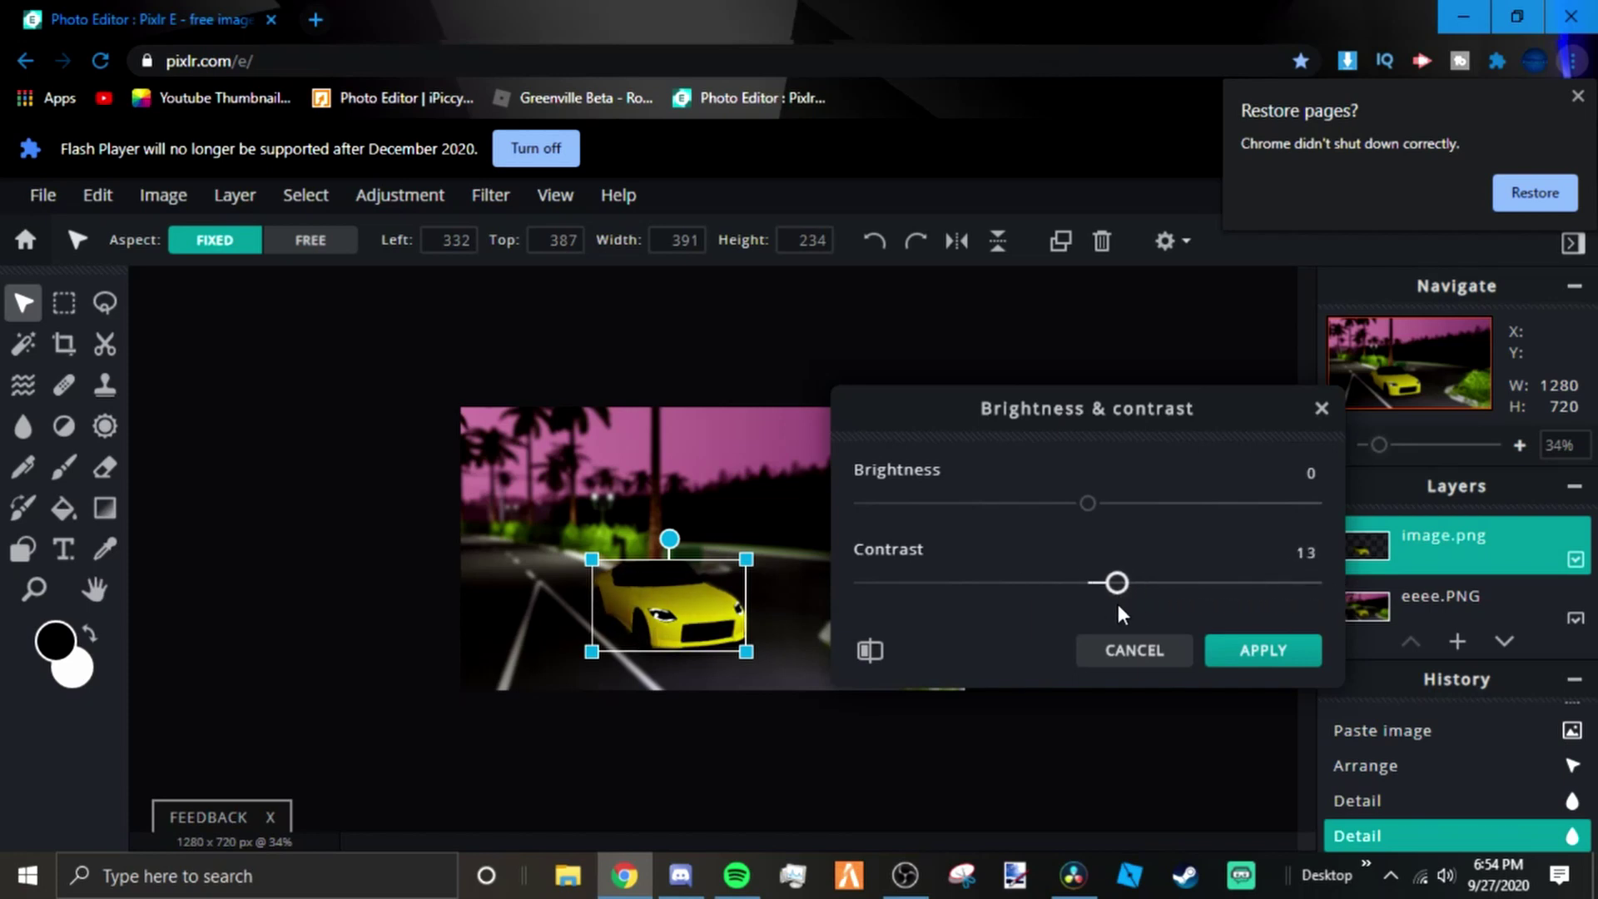
drag(1088, 503, 1138, 504)
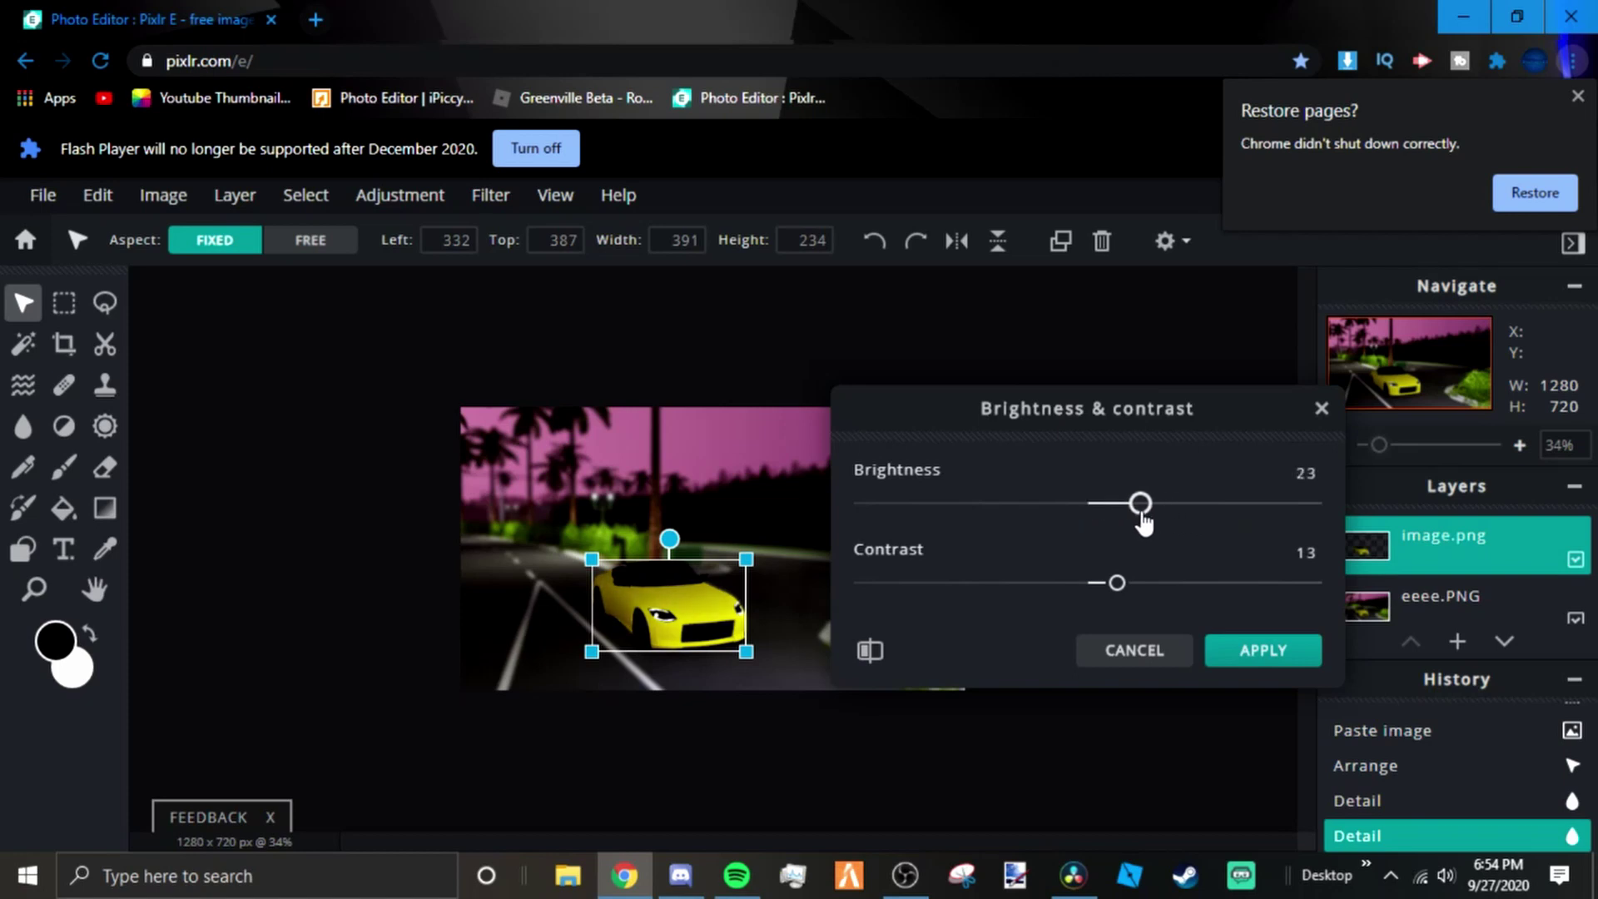
click(1217, 662)
- Slightly increase the car layer's saturation with the Hue & saturation adjustment and apply it
click(400, 195)
click(399, 309)
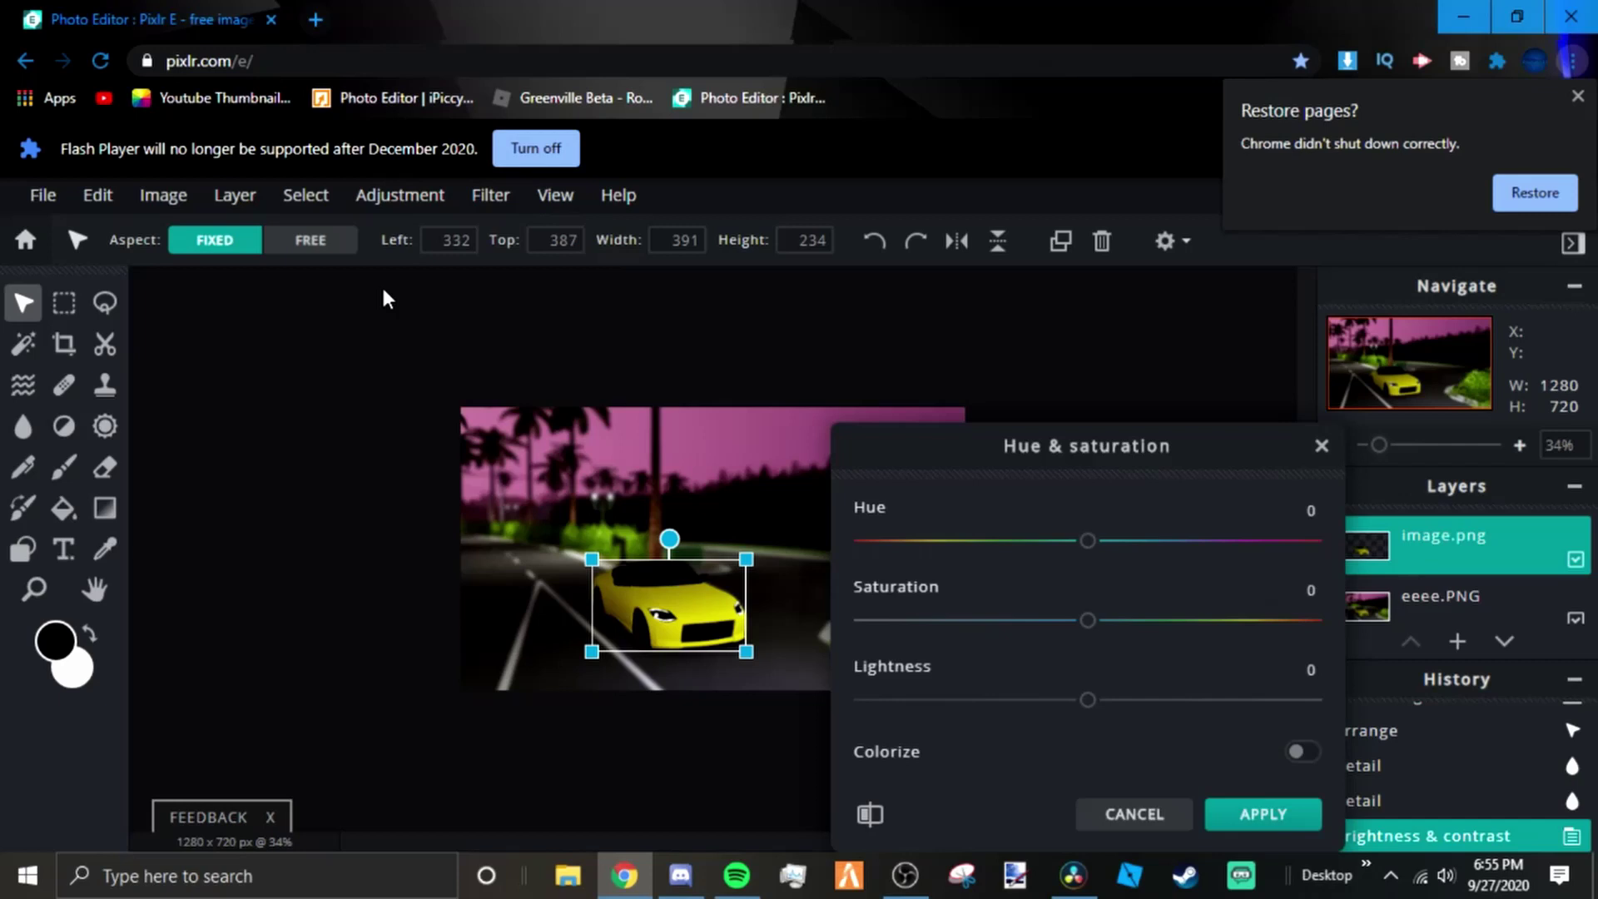
mouse_move(1090, 624)
mouse_down()
mouse_move(1309, 633)
mouse_move(1118, 634)
mouse_up()
click(1256, 813)
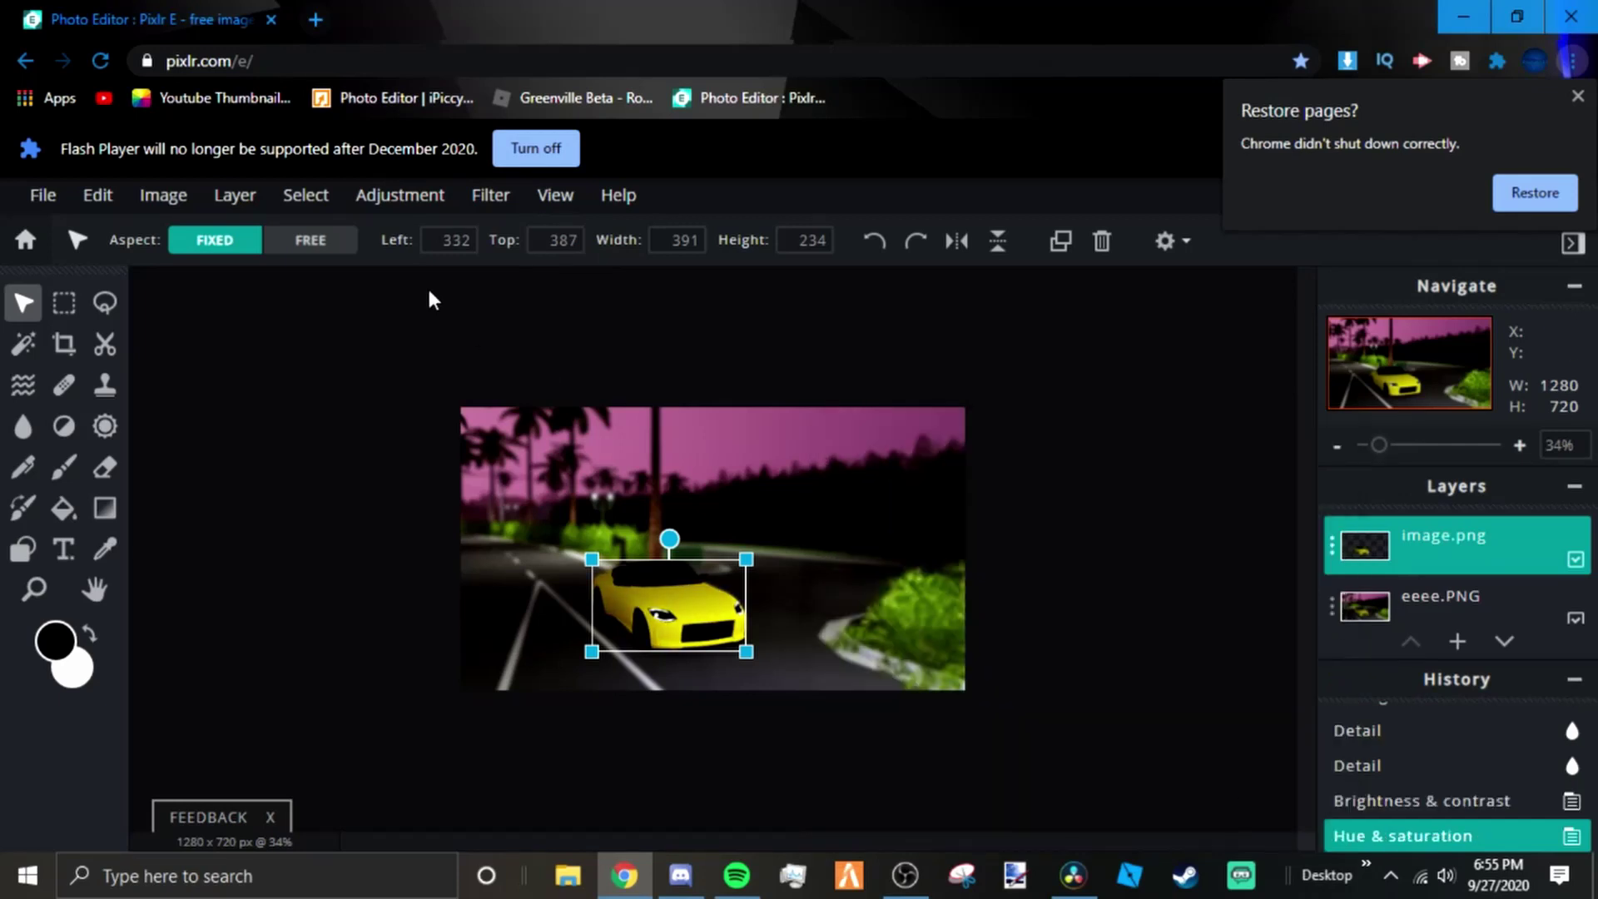
- Strongly increase the image.png car layer's colour intensity with the Vibrance adjustment and apply it
click(440, 207)
click(454, 342)
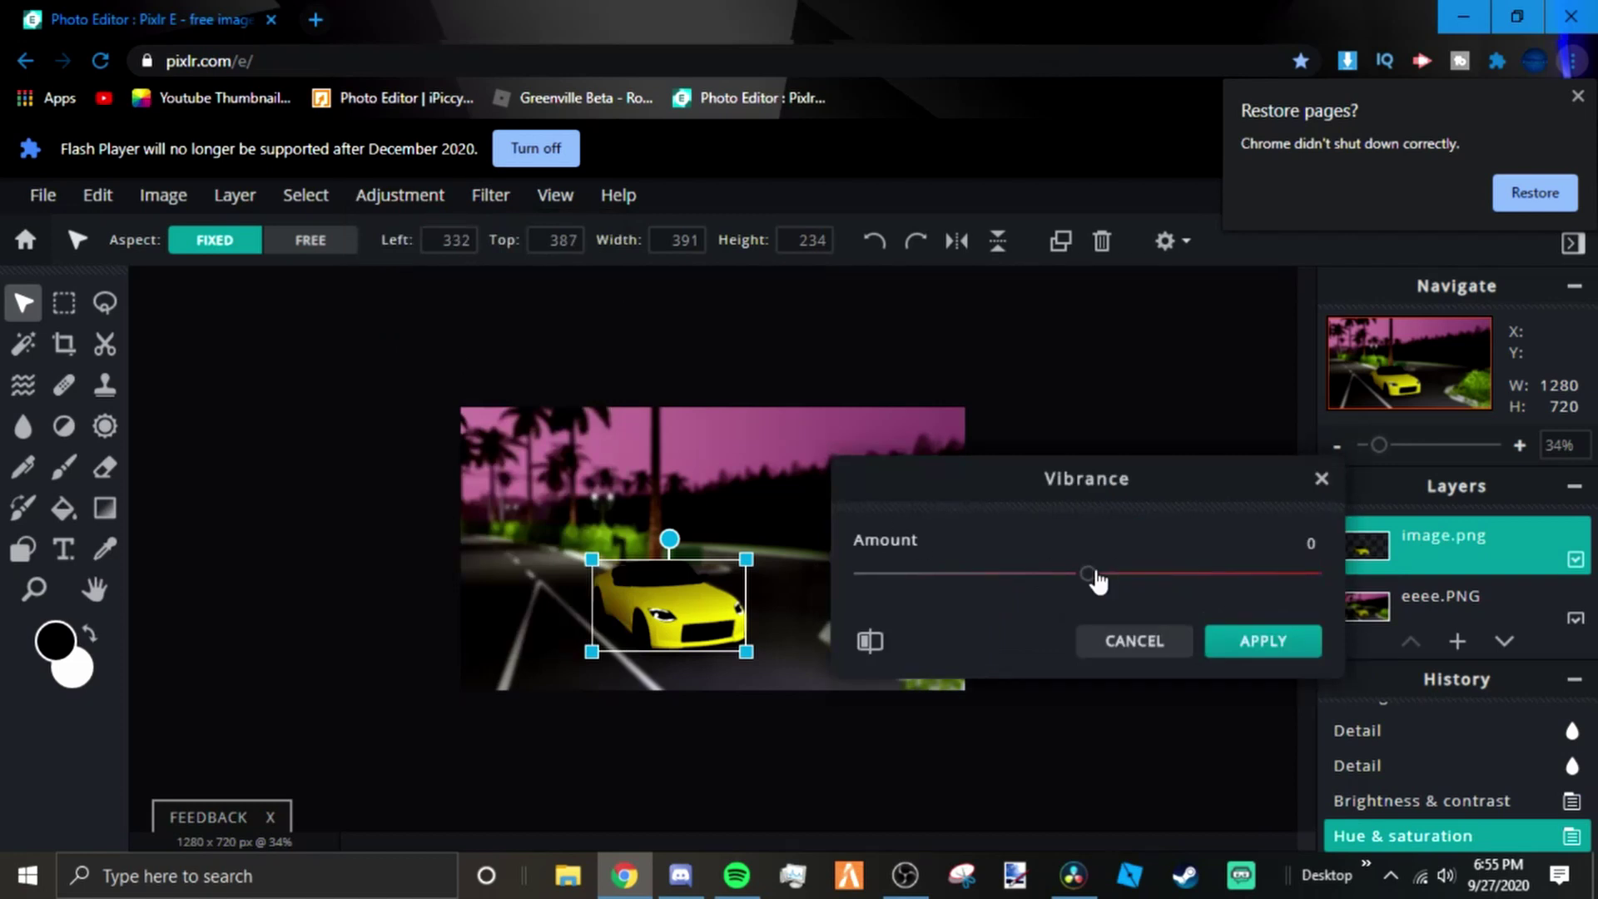
drag(1092, 574, 1466, 587)
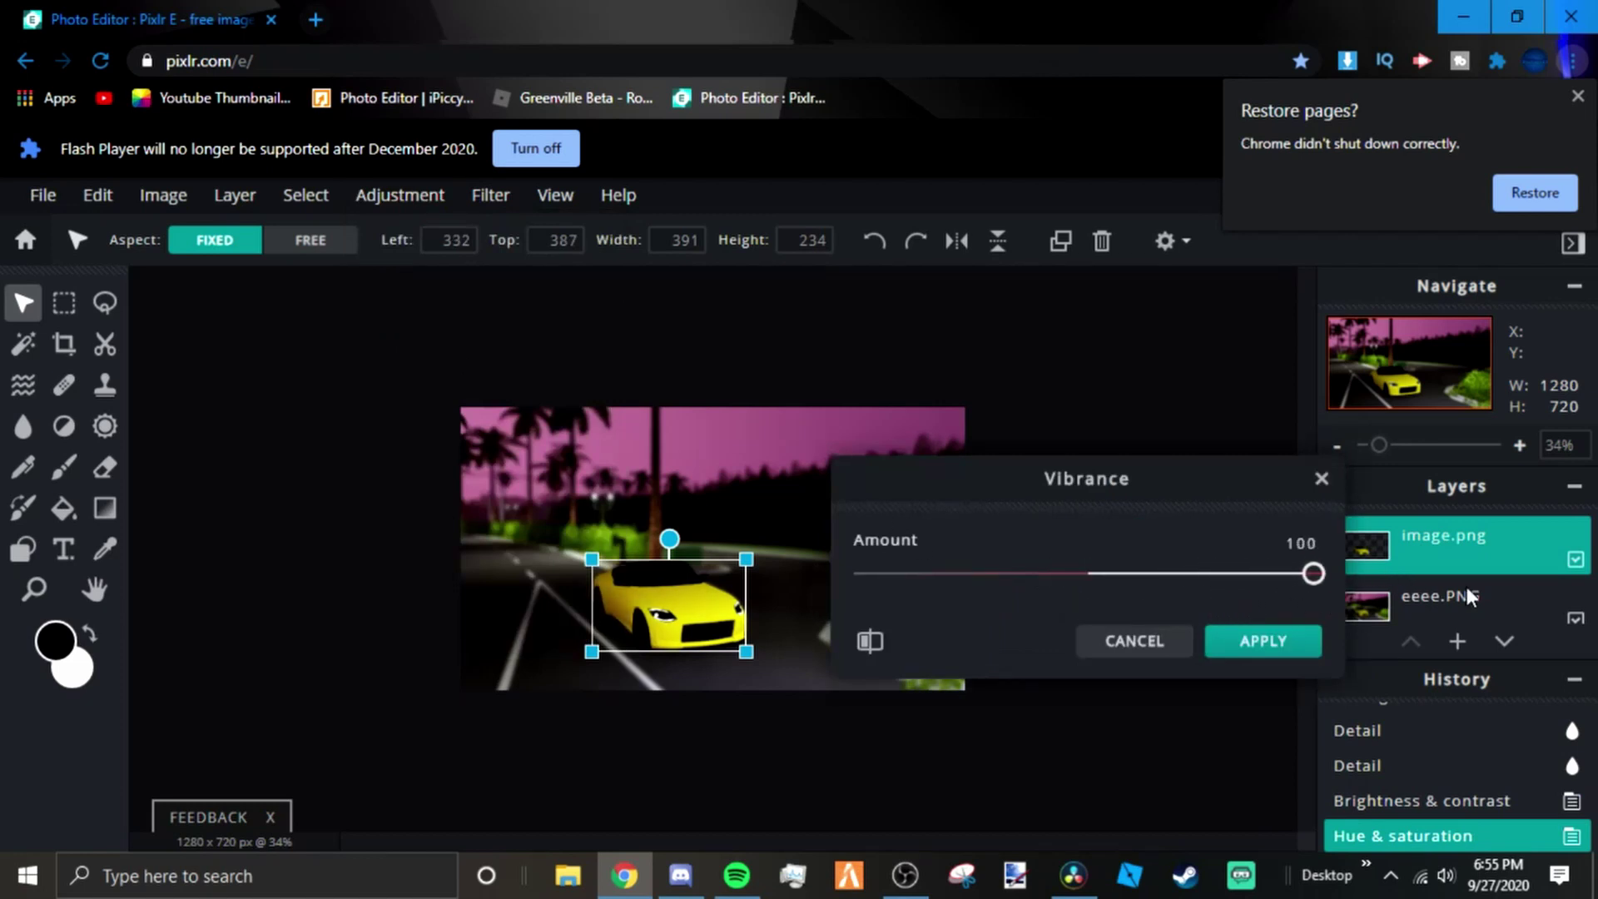
drag(1312, 603, 1238, 596)
click(1259, 647)
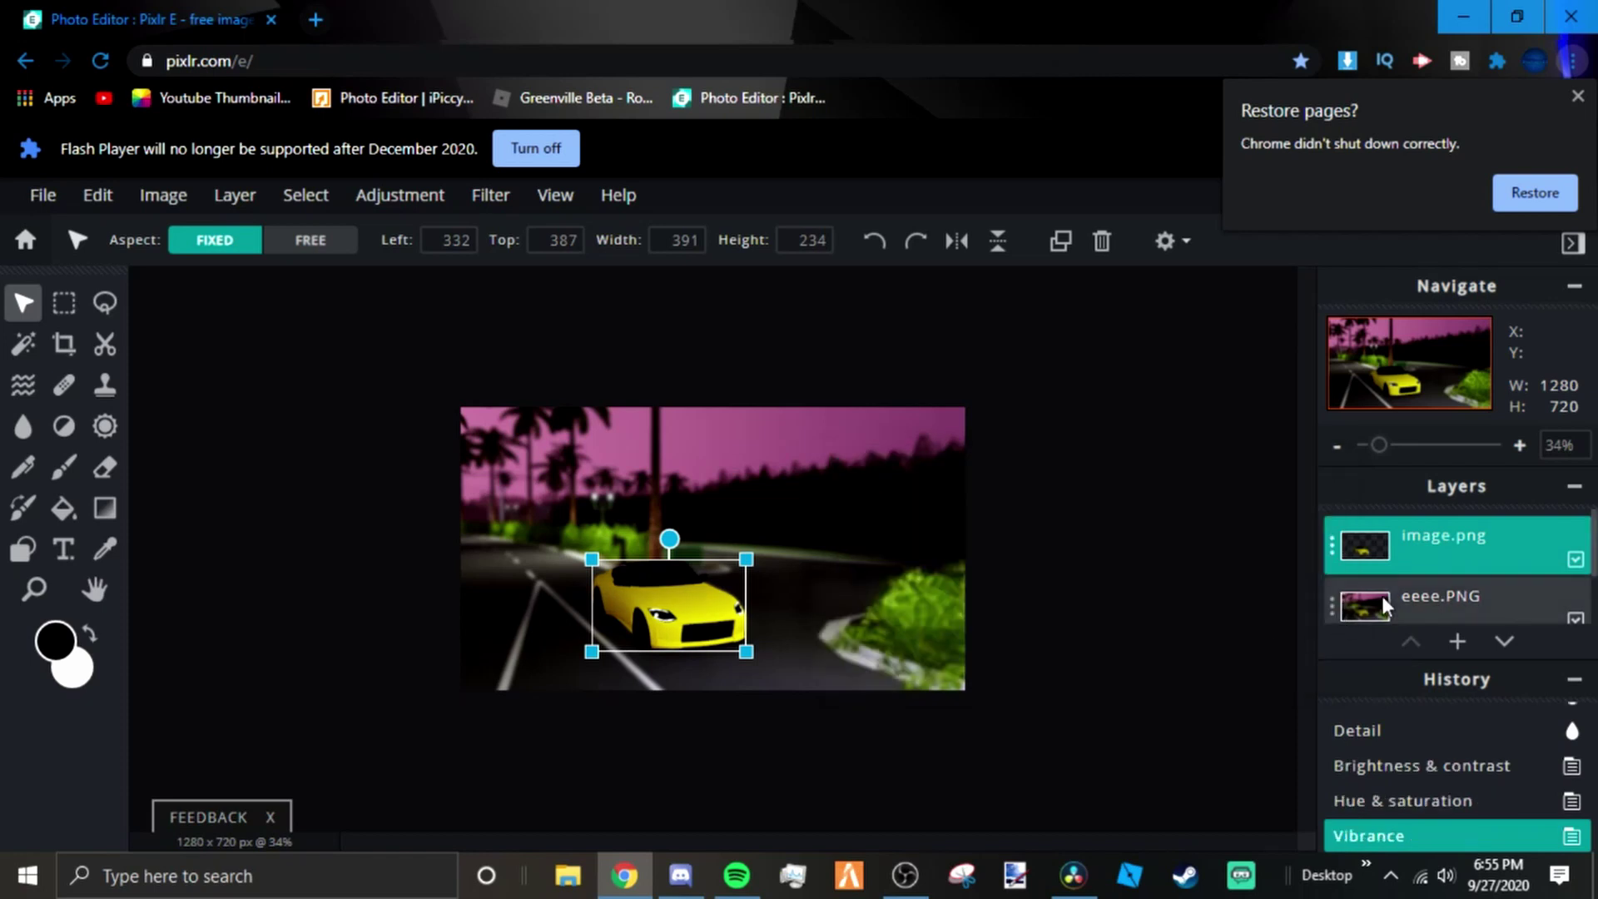
- Apply Brightness & contrast to the eeee.PNG background layer with brightness 21 and contrast 3
click(1382, 596)
click(399, 195)
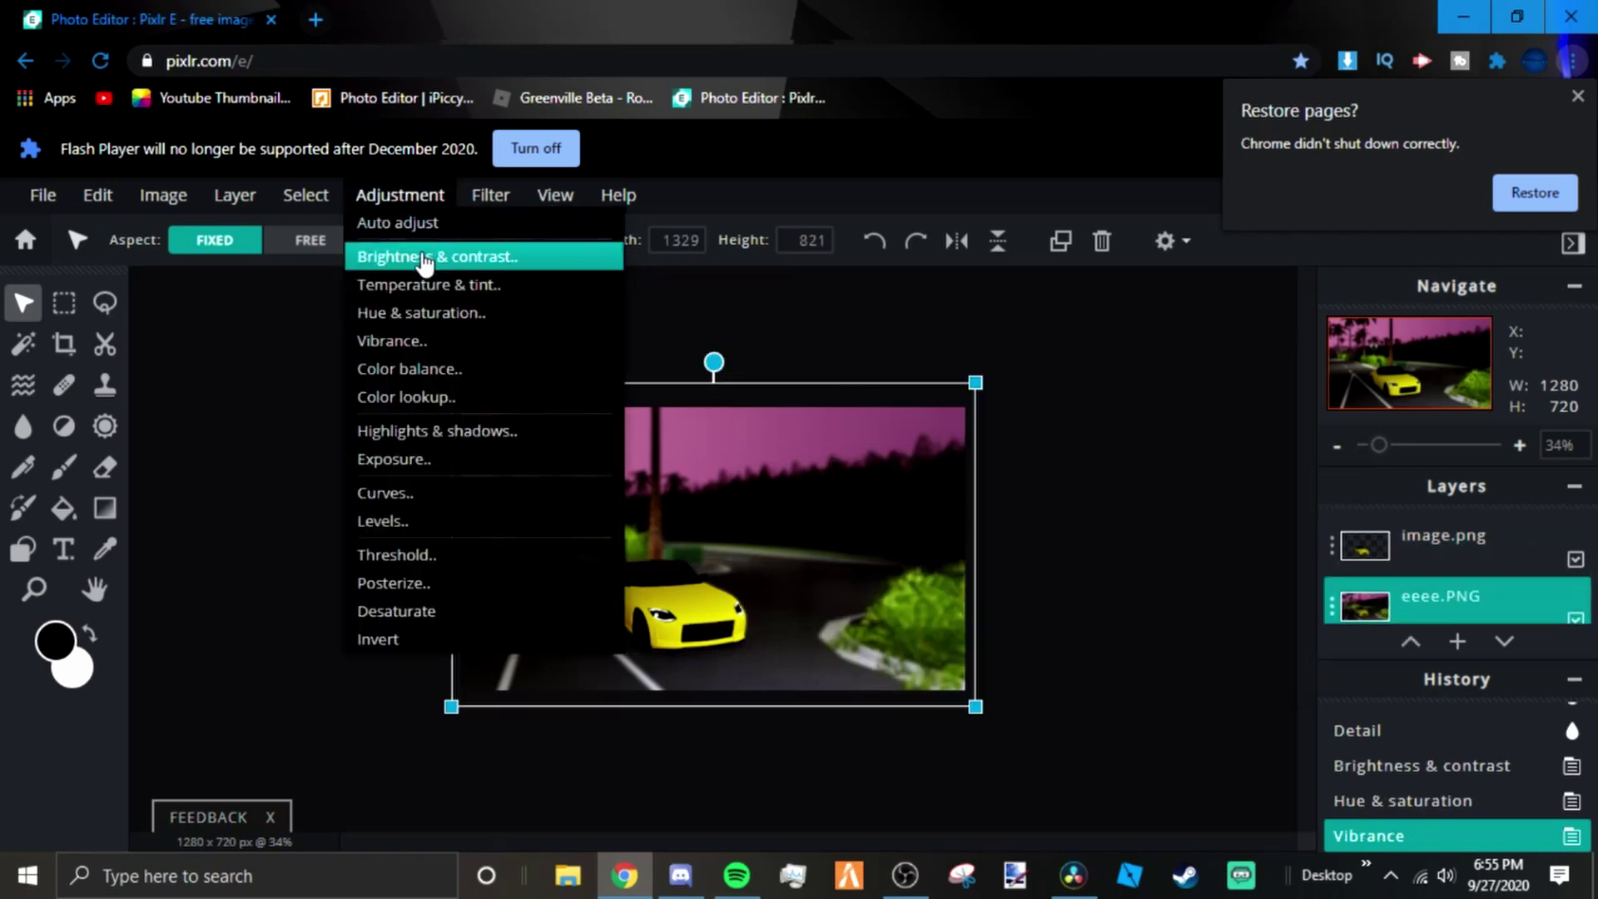
click(421, 252)
mouse_move(1086, 645)
mouse_down()
mouse_move(1331, 629)
mouse_move(1099, 649)
mouse_up()
drag(1090, 573, 1137, 576)
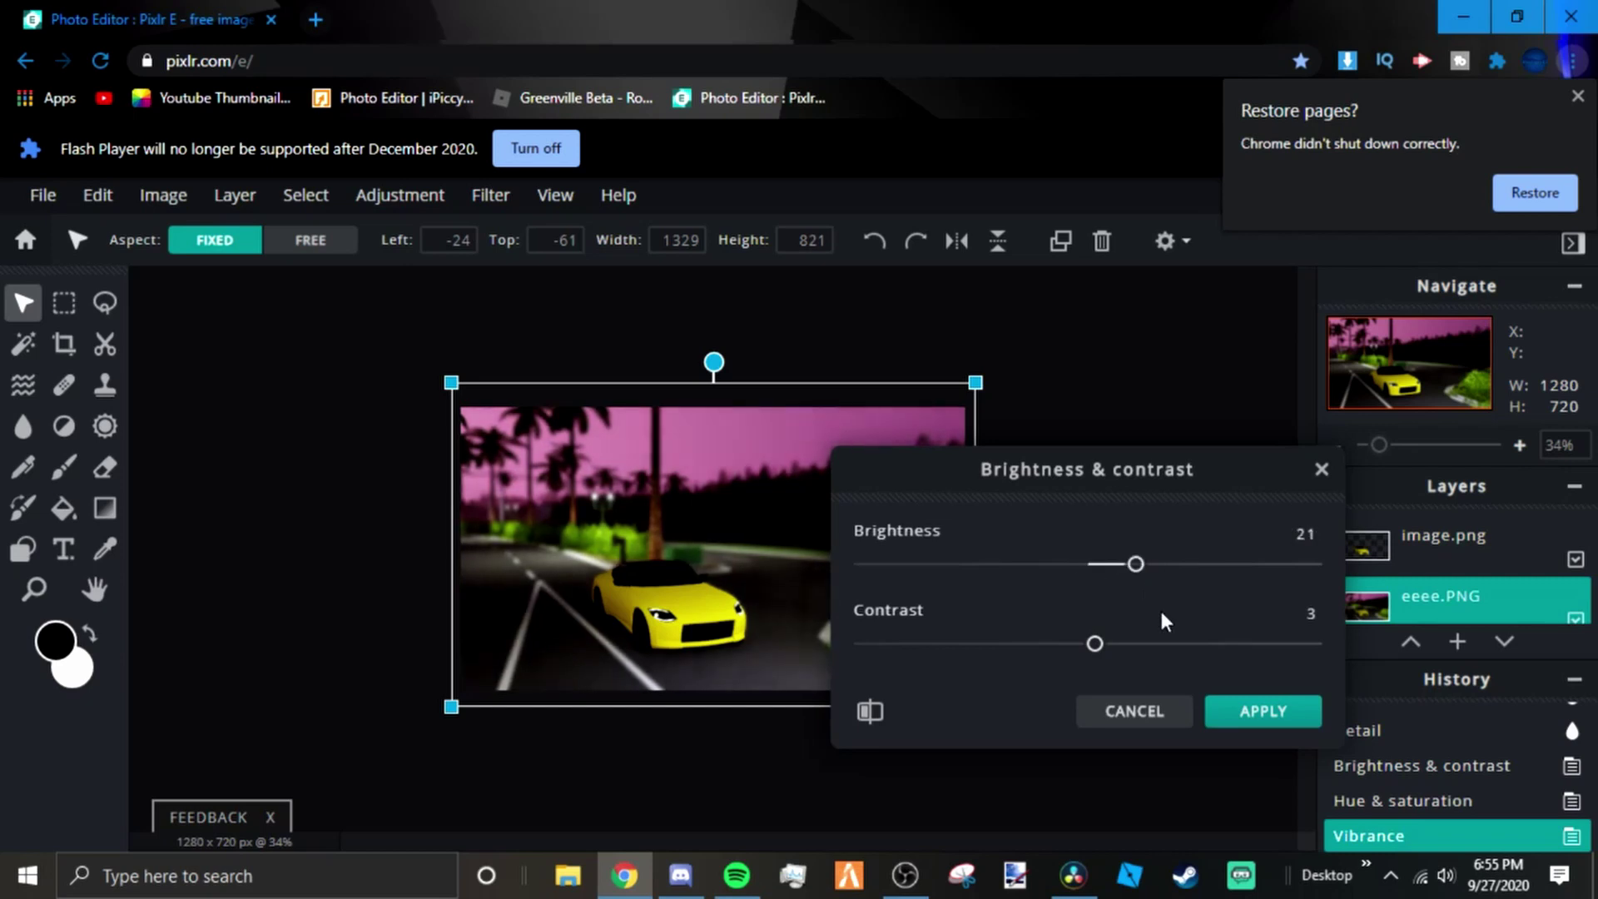
click(1241, 712)
- Raise the background layer's saturation to 5 with the Hue & saturation adjustment and apply it
click(387, 198)
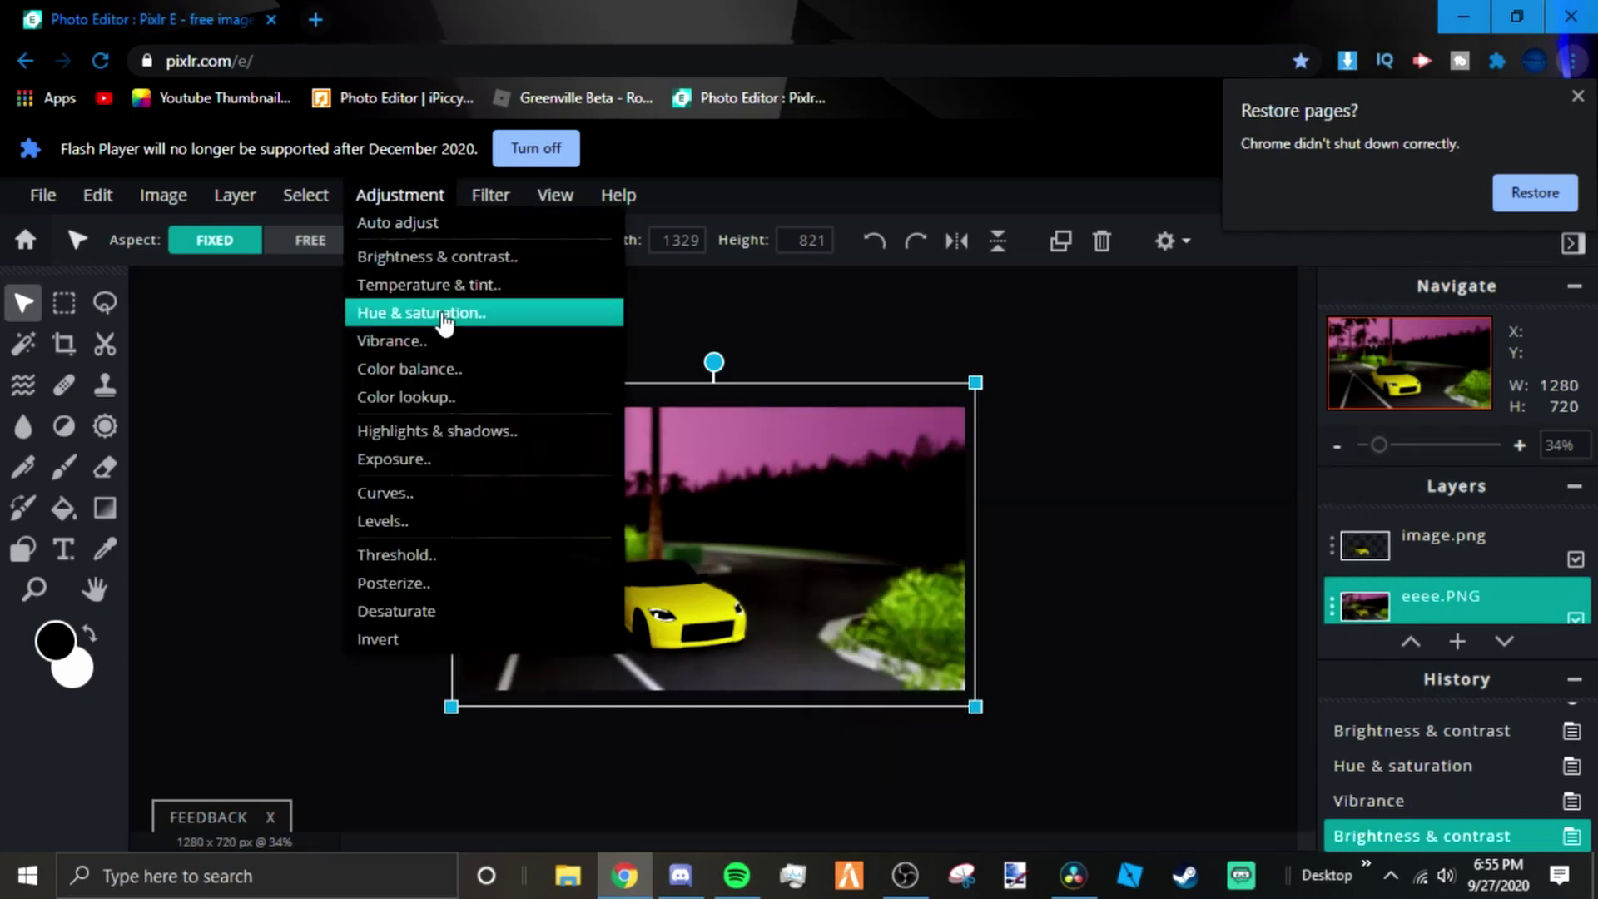
click(445, 316)
mouse_move(1088, 622)
mouse_down()
mouse_move(1328, 607)
mouse_move(1102, 632)
mouse_up()
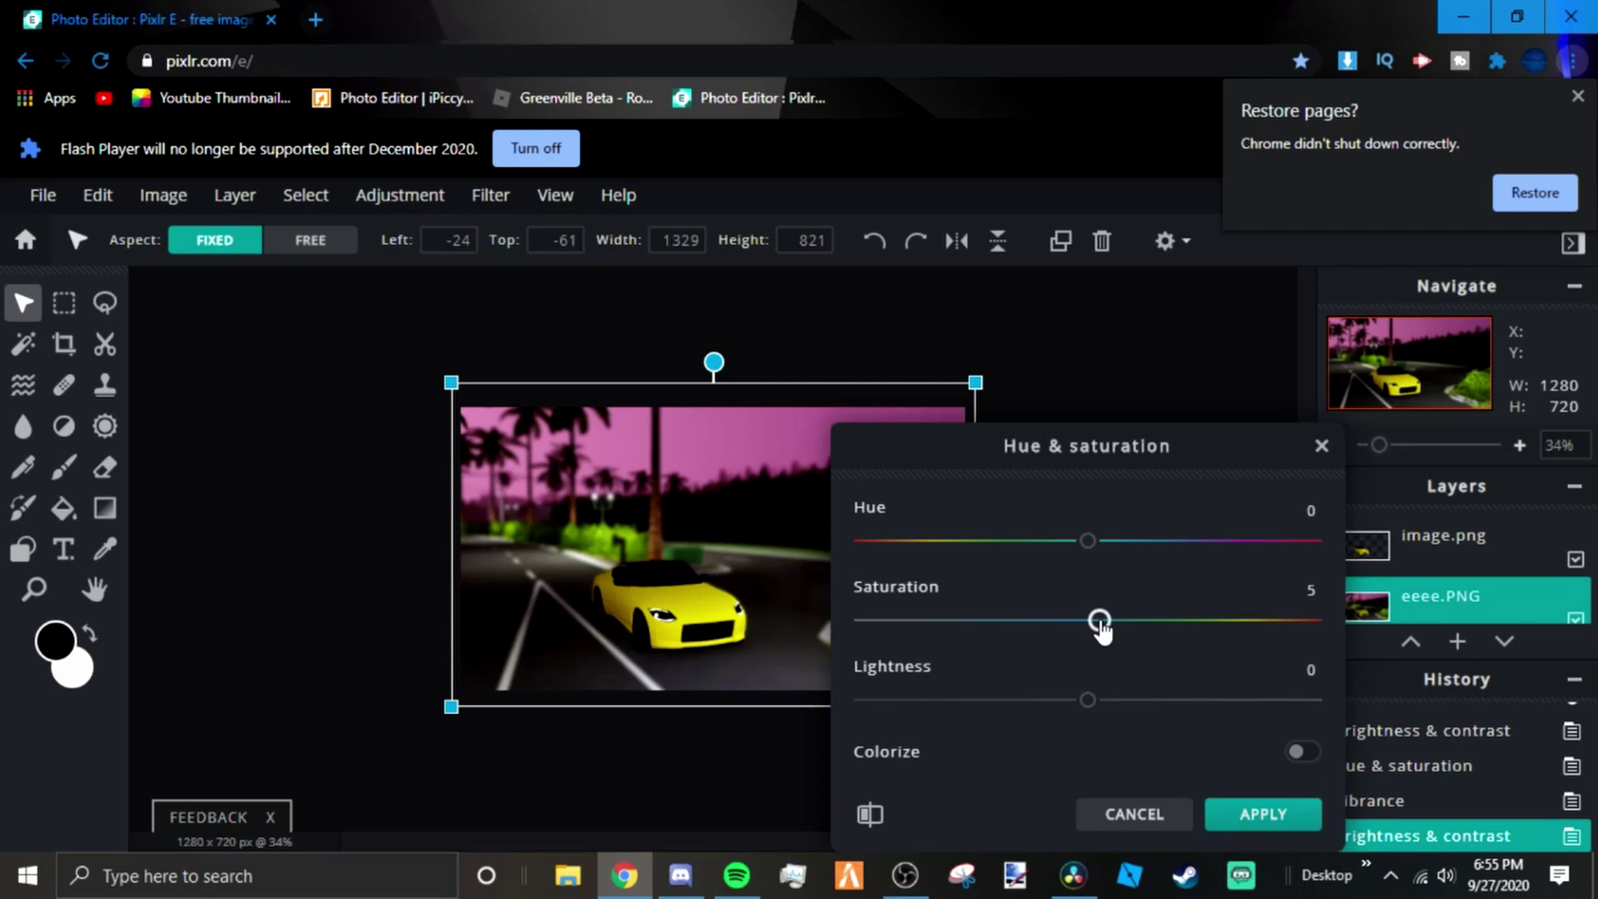
click(1232, 819)
- Apply the Vibrance adjustment to the background layer with an amount of 19
click(399, 195)
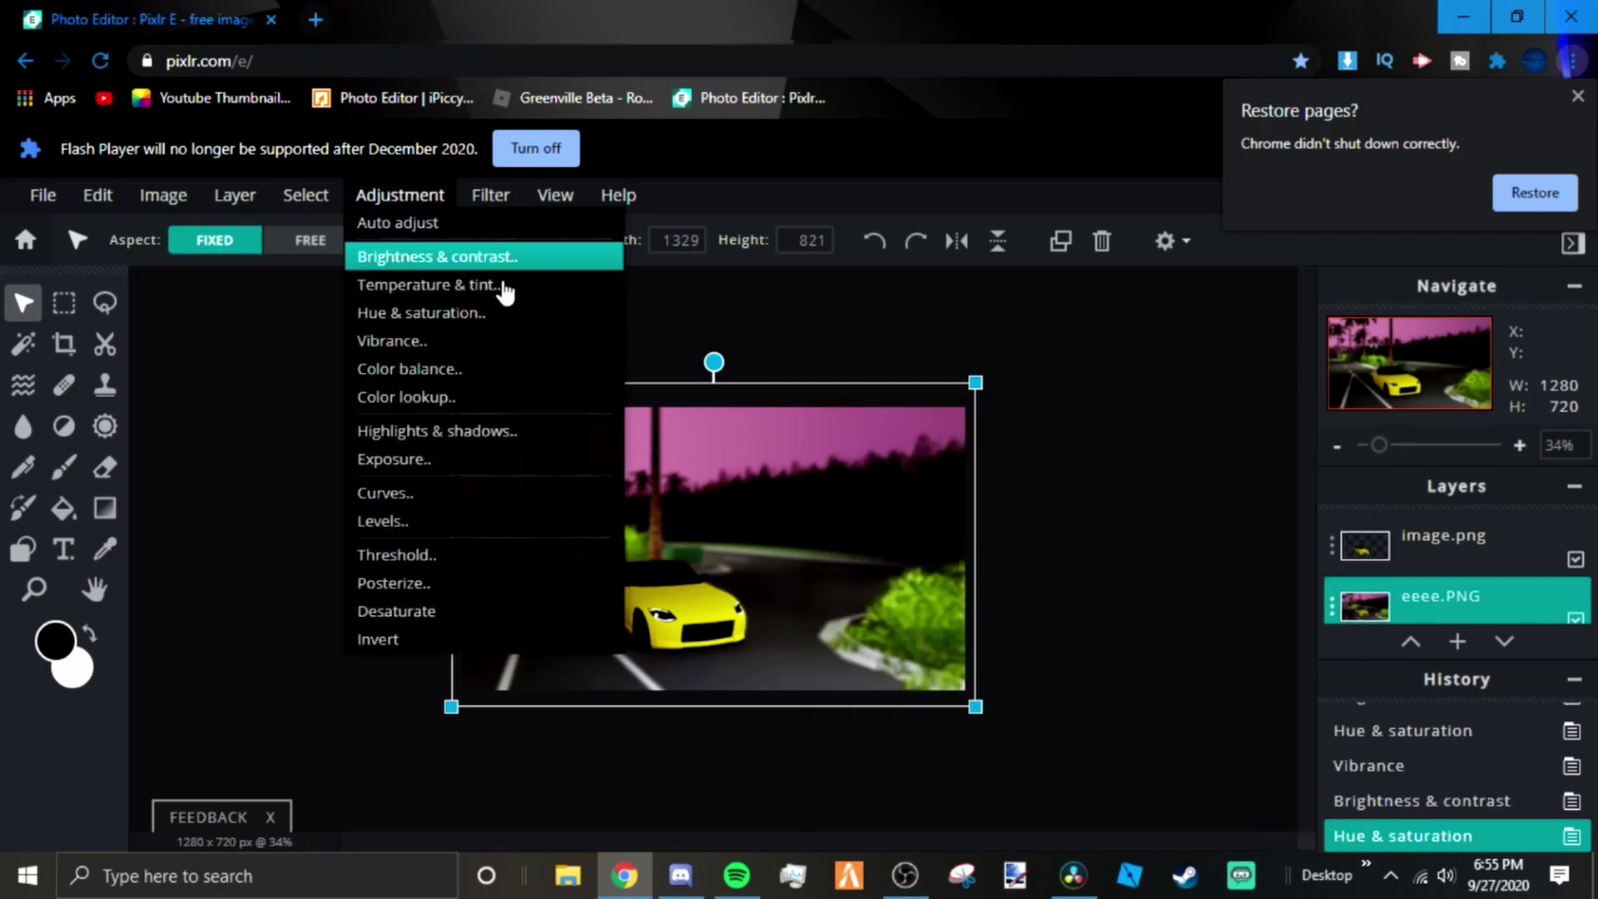
click(449, 343)
drag(1087, 573, 1153, 593)
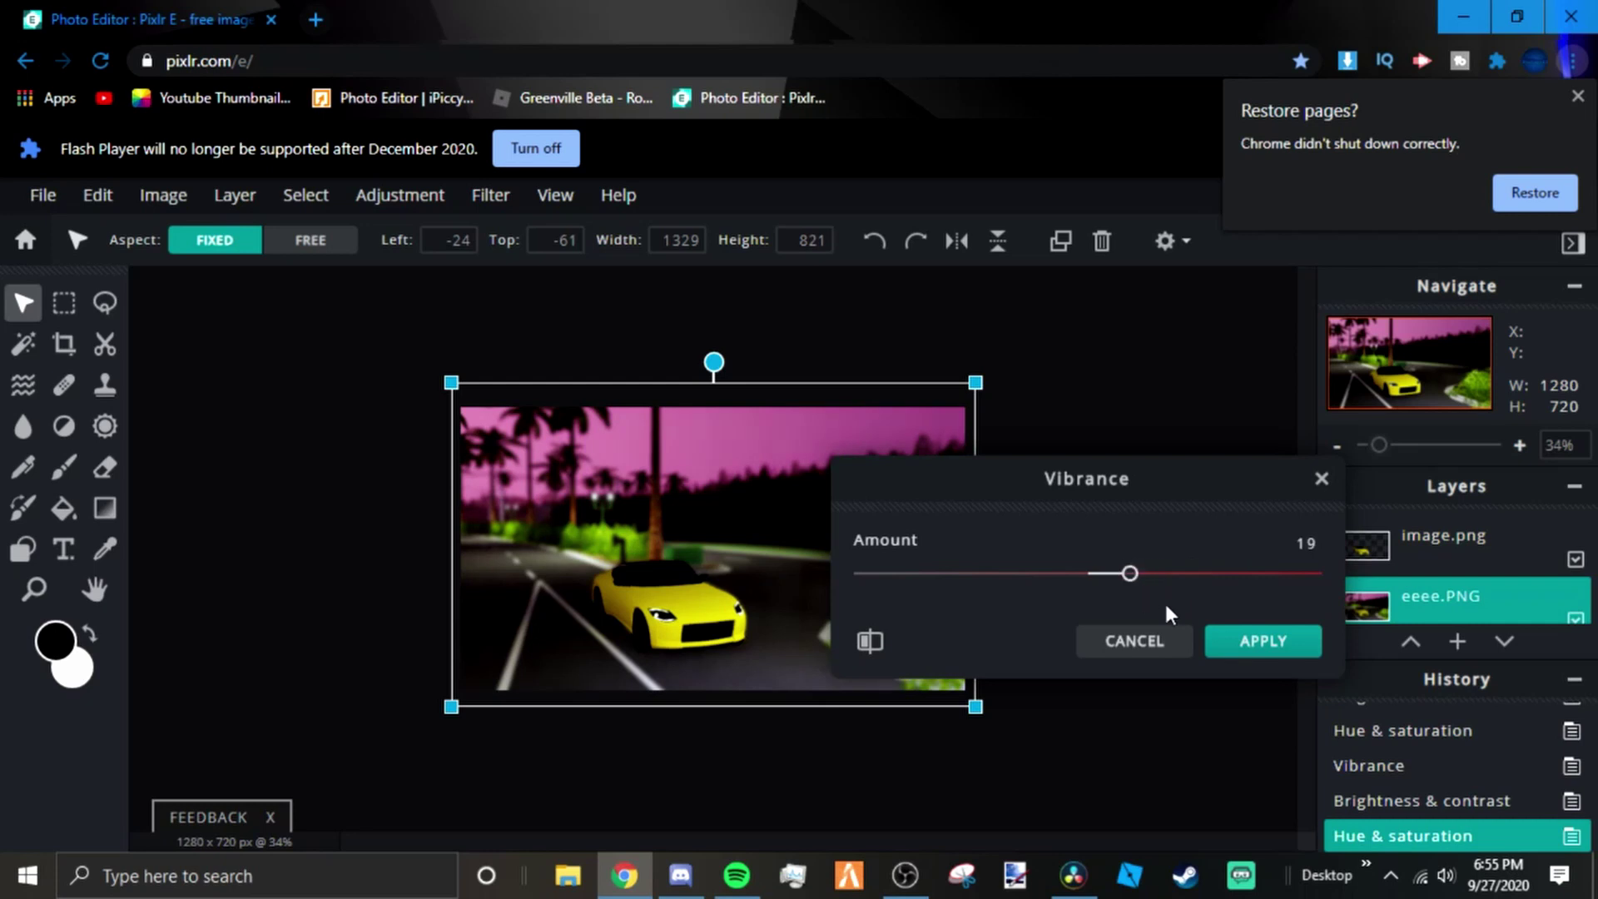
click(1211, 639)
- Deselect the layer and examine the edited car and blurred background both close up and as a whole picture
click(1157, 574)
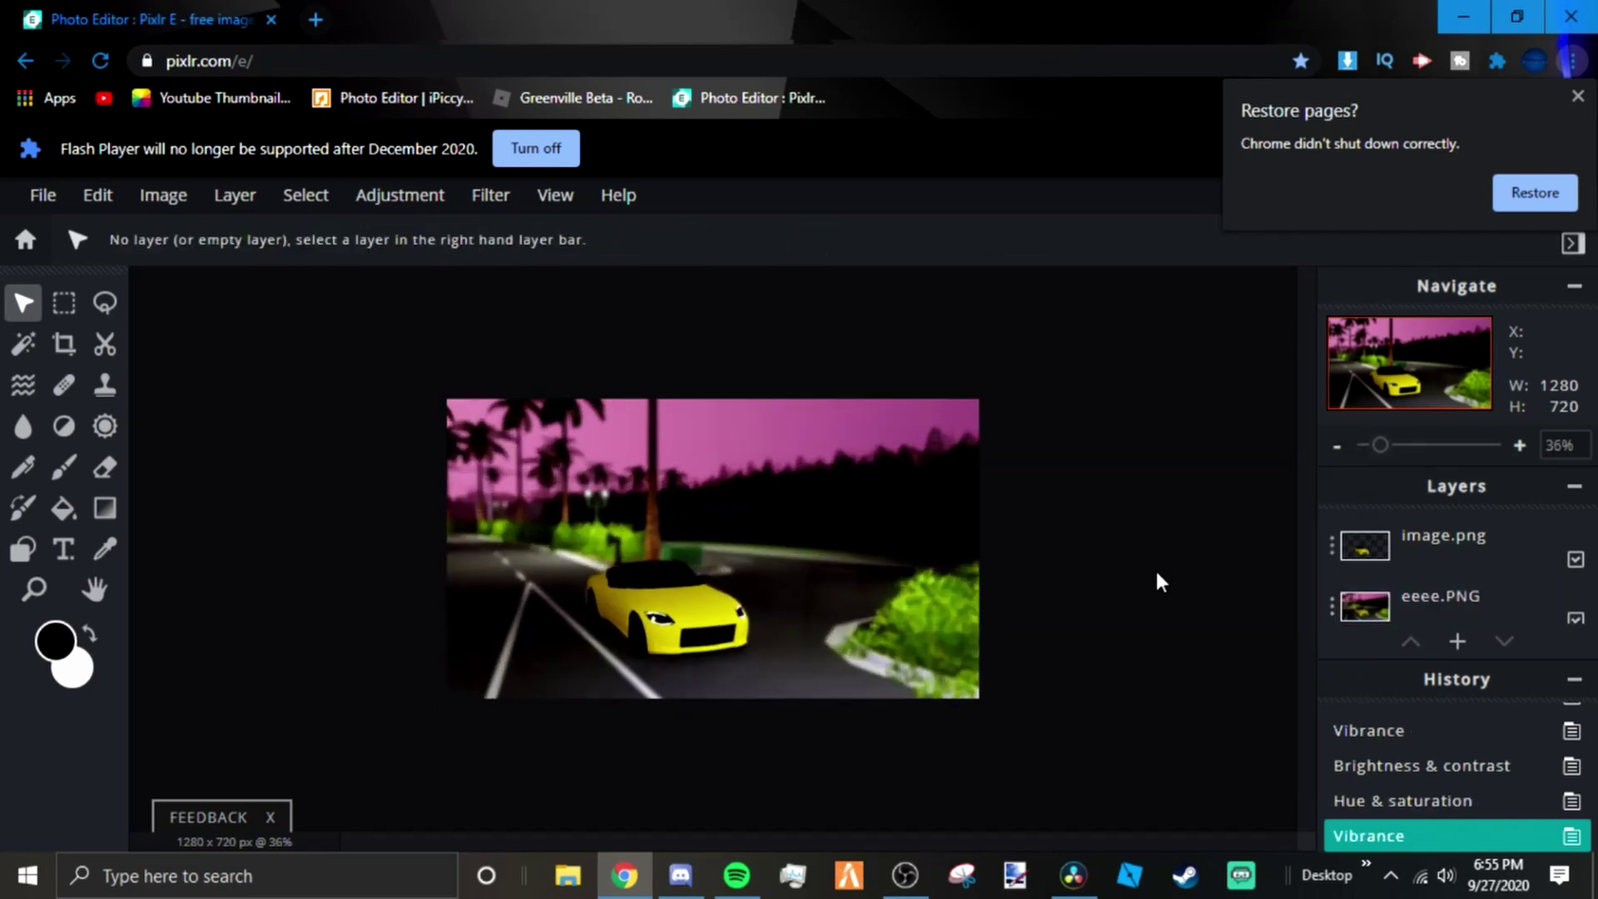
scroll(1155, 567, up, 4)
scroll(1155, 568, down, 4)
scroll(1155, 568, up, 1)
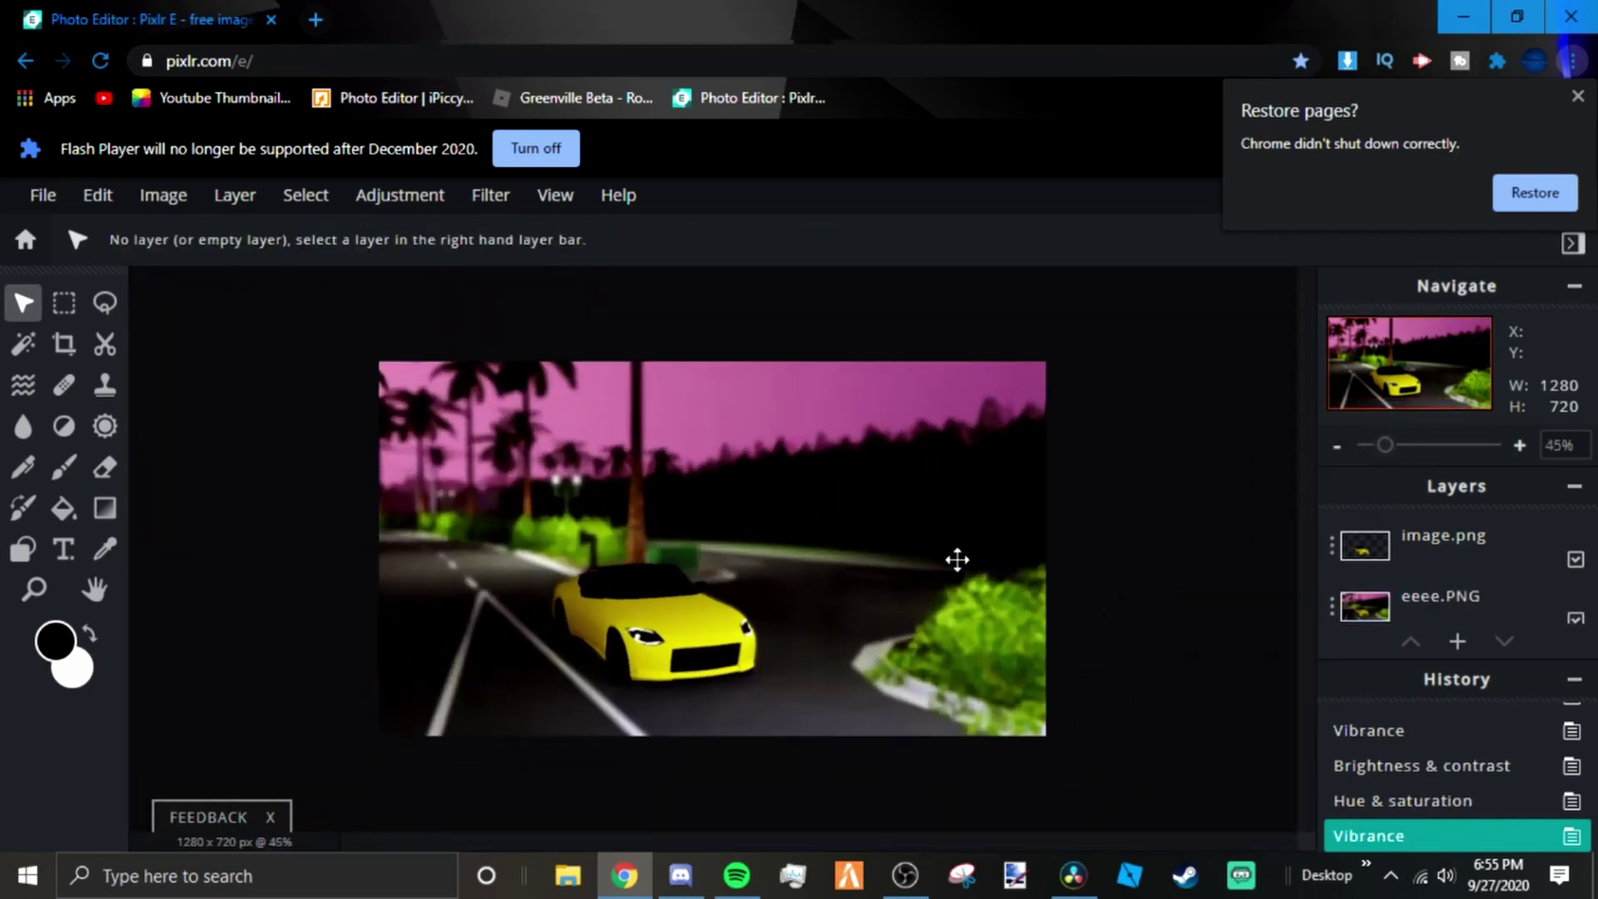
scroll(350, 699, up, 3)
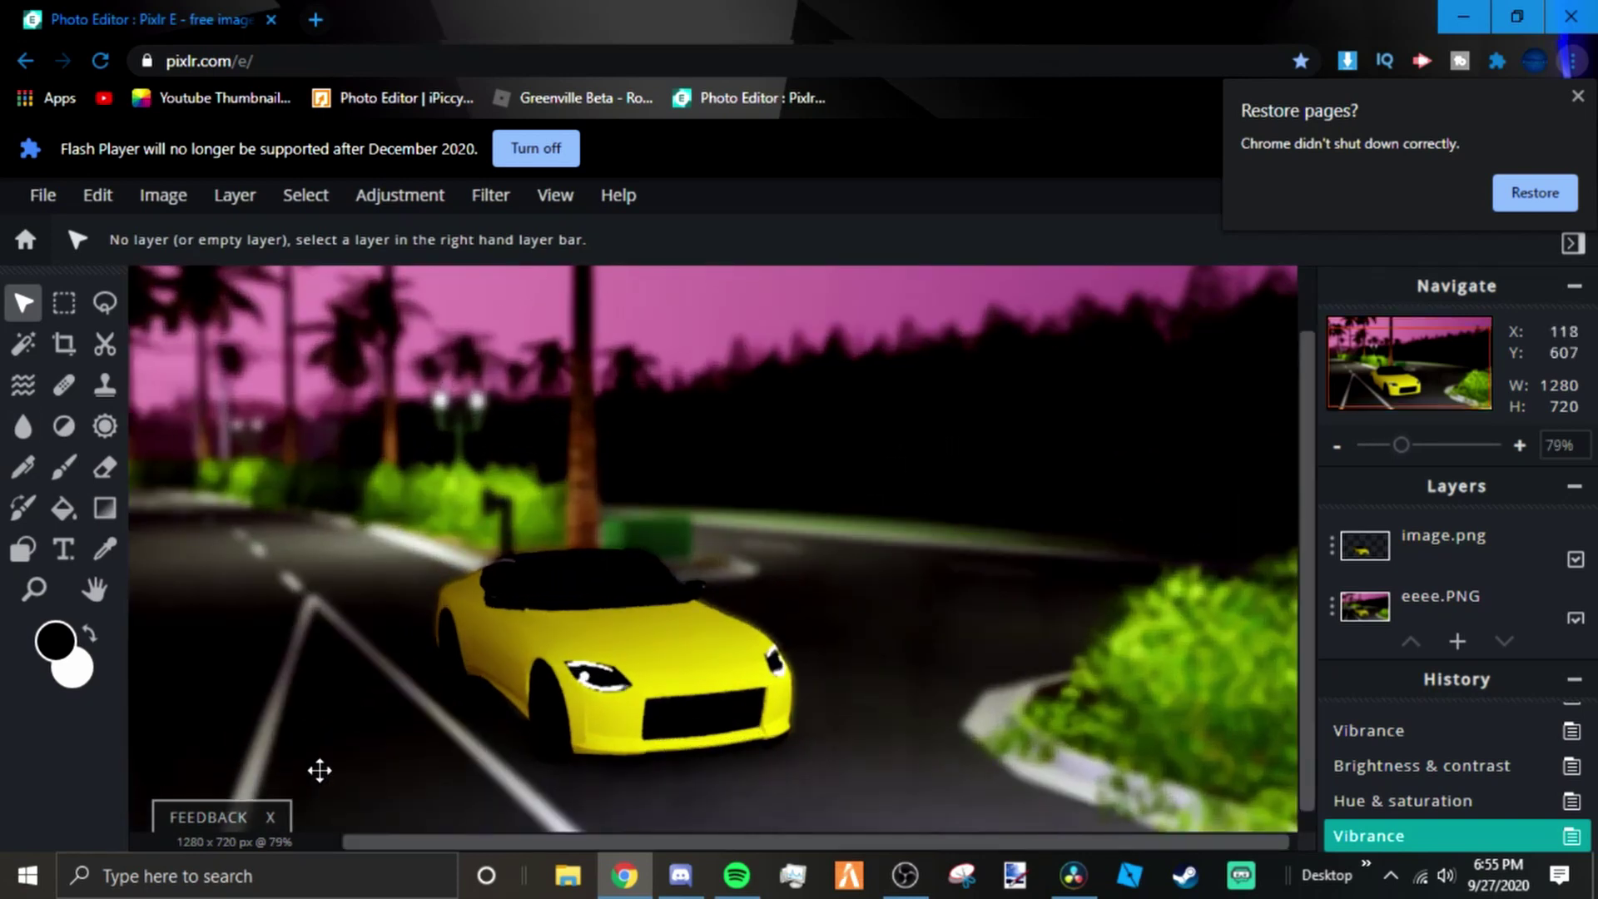
scroll(989, 487, down, 5)
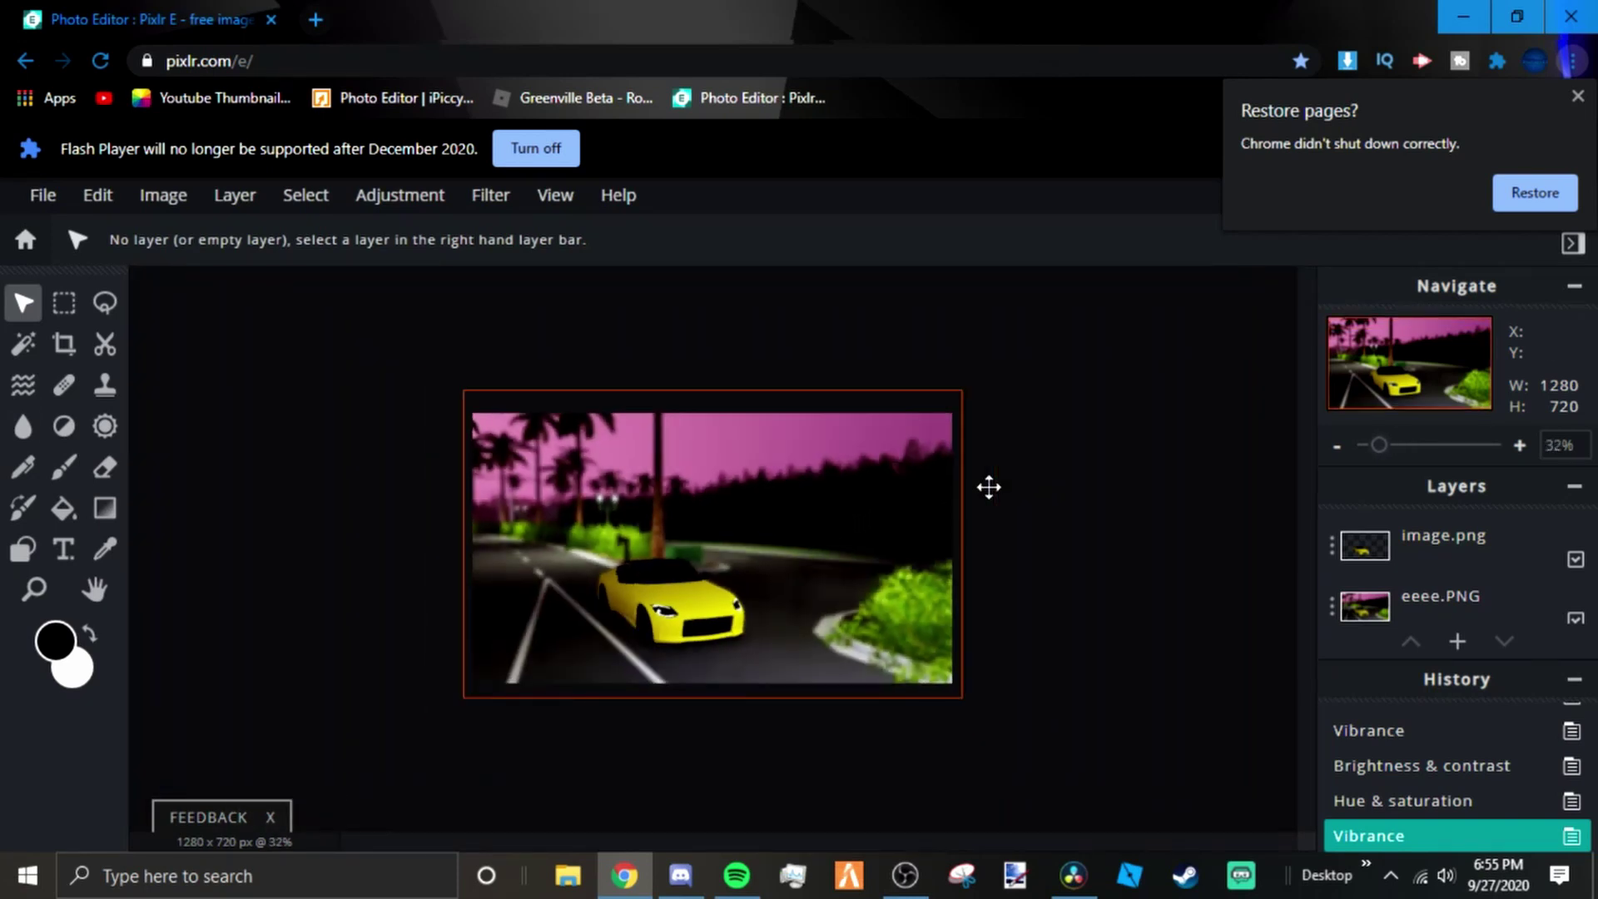
scroll(986, 492, down, 1)
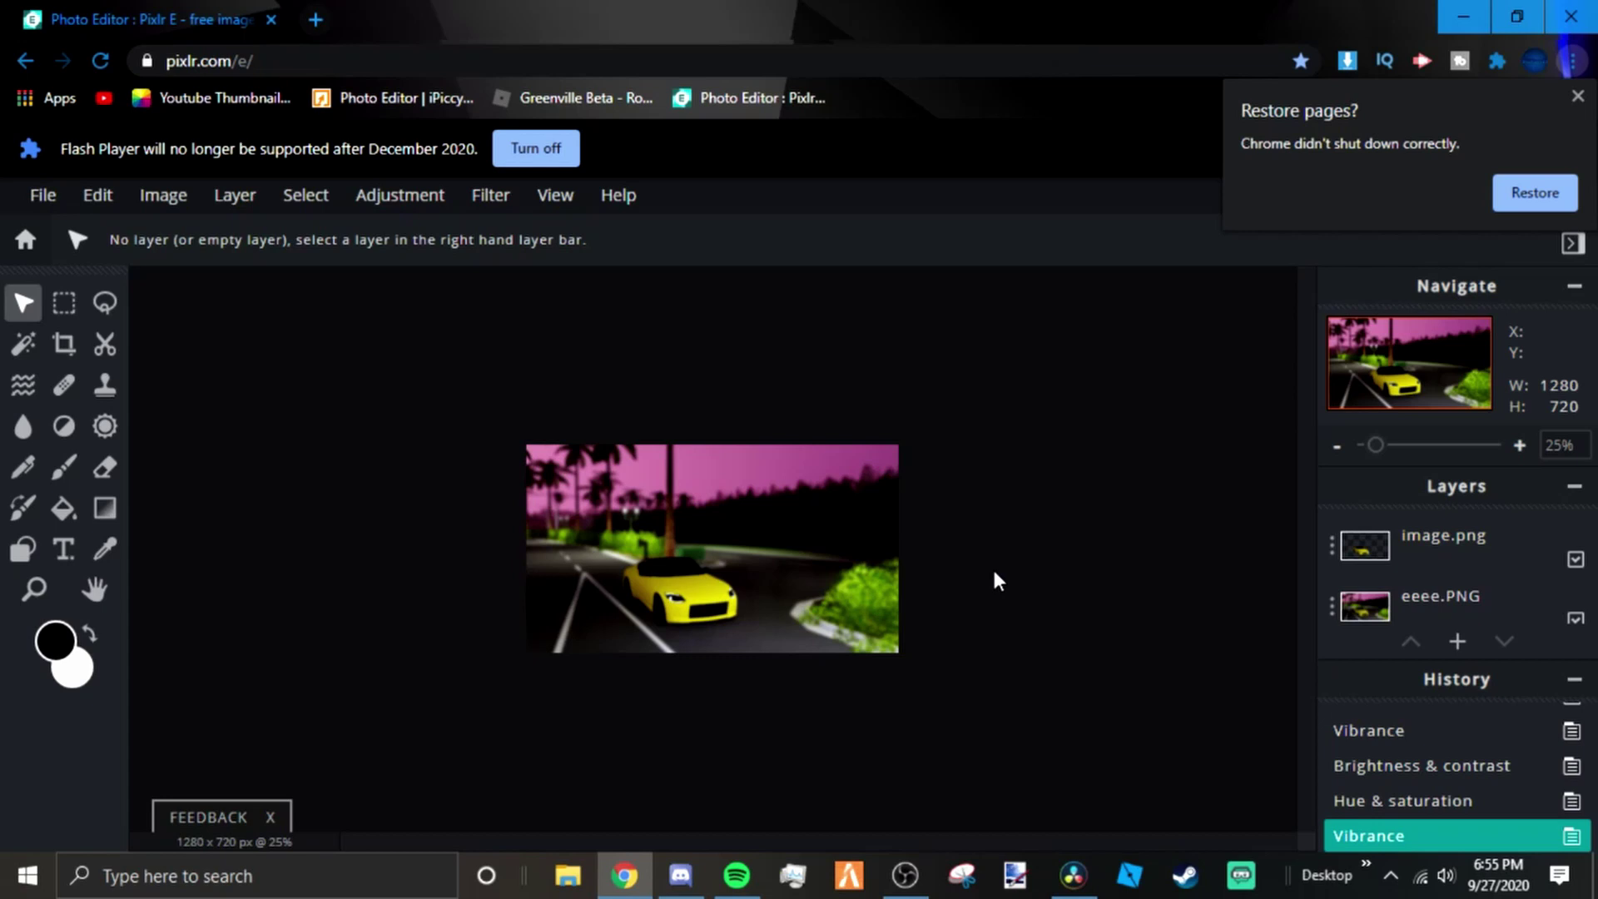
scroll(965, 558, up, 1)
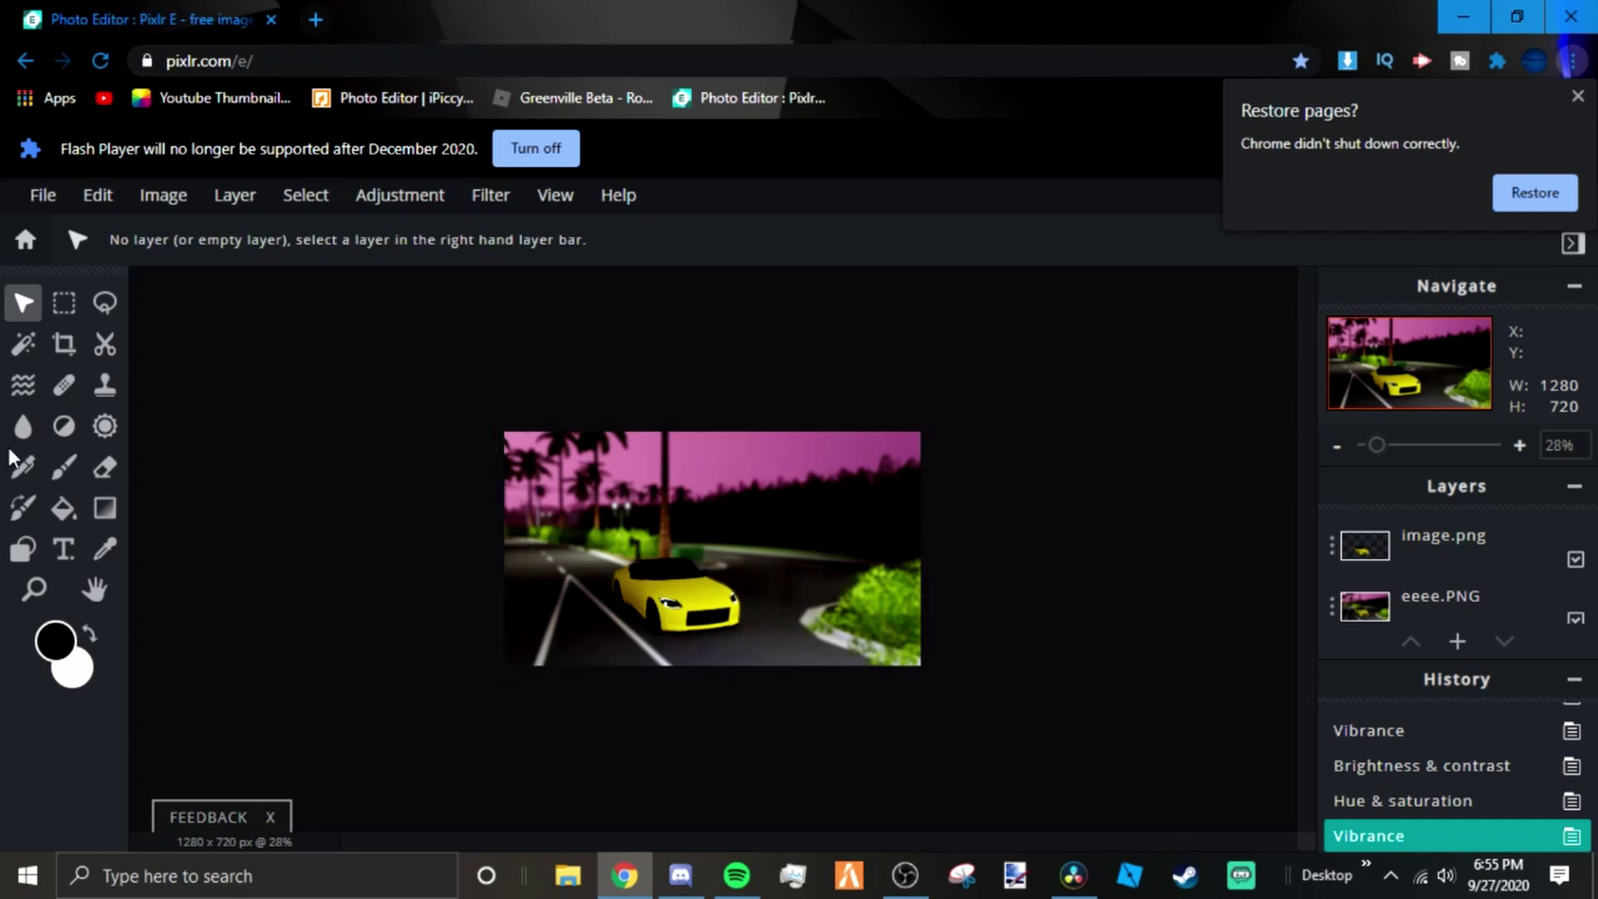
- Add a new text layer over the picture and set its font to Daddy Day
click(25, 353)
click(64, 549)
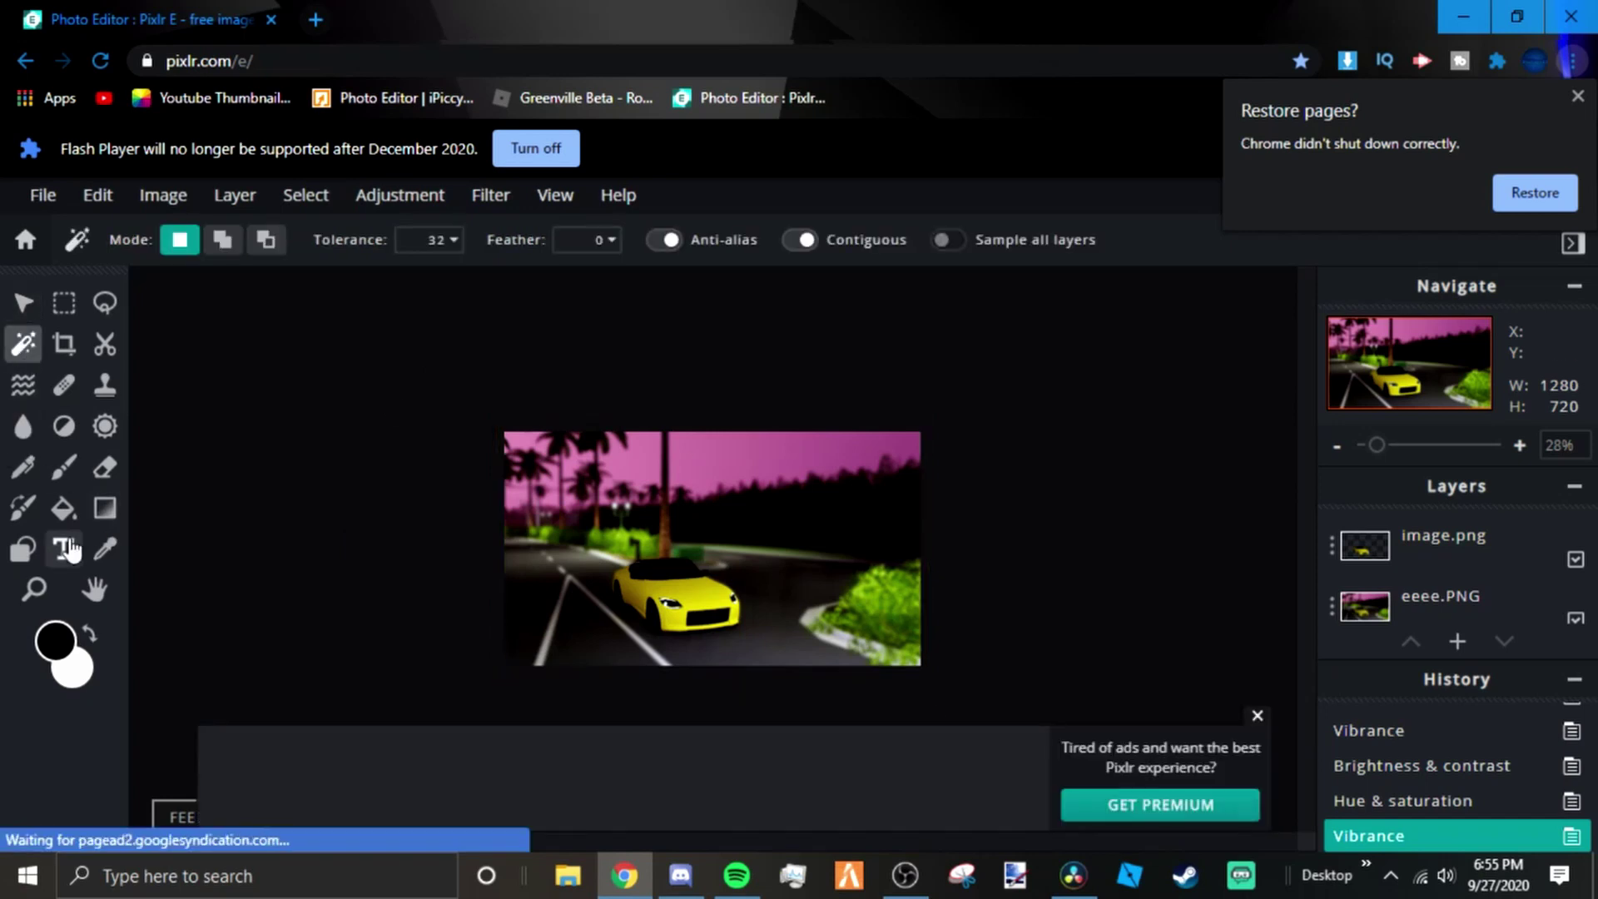
click(585, 509)
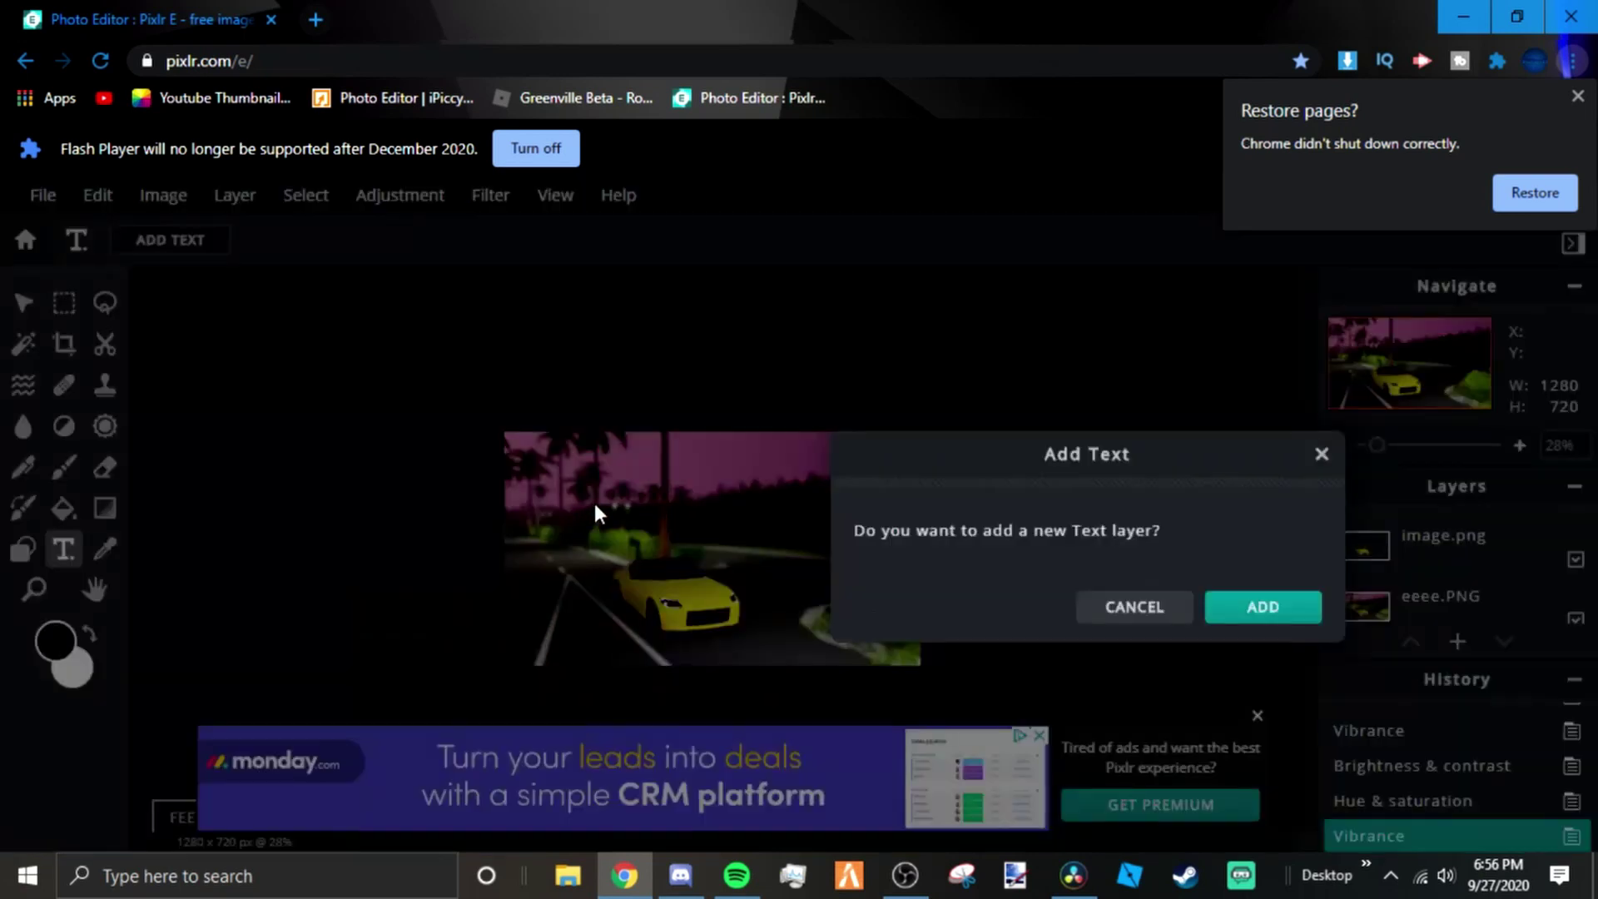
click(1257, 611)
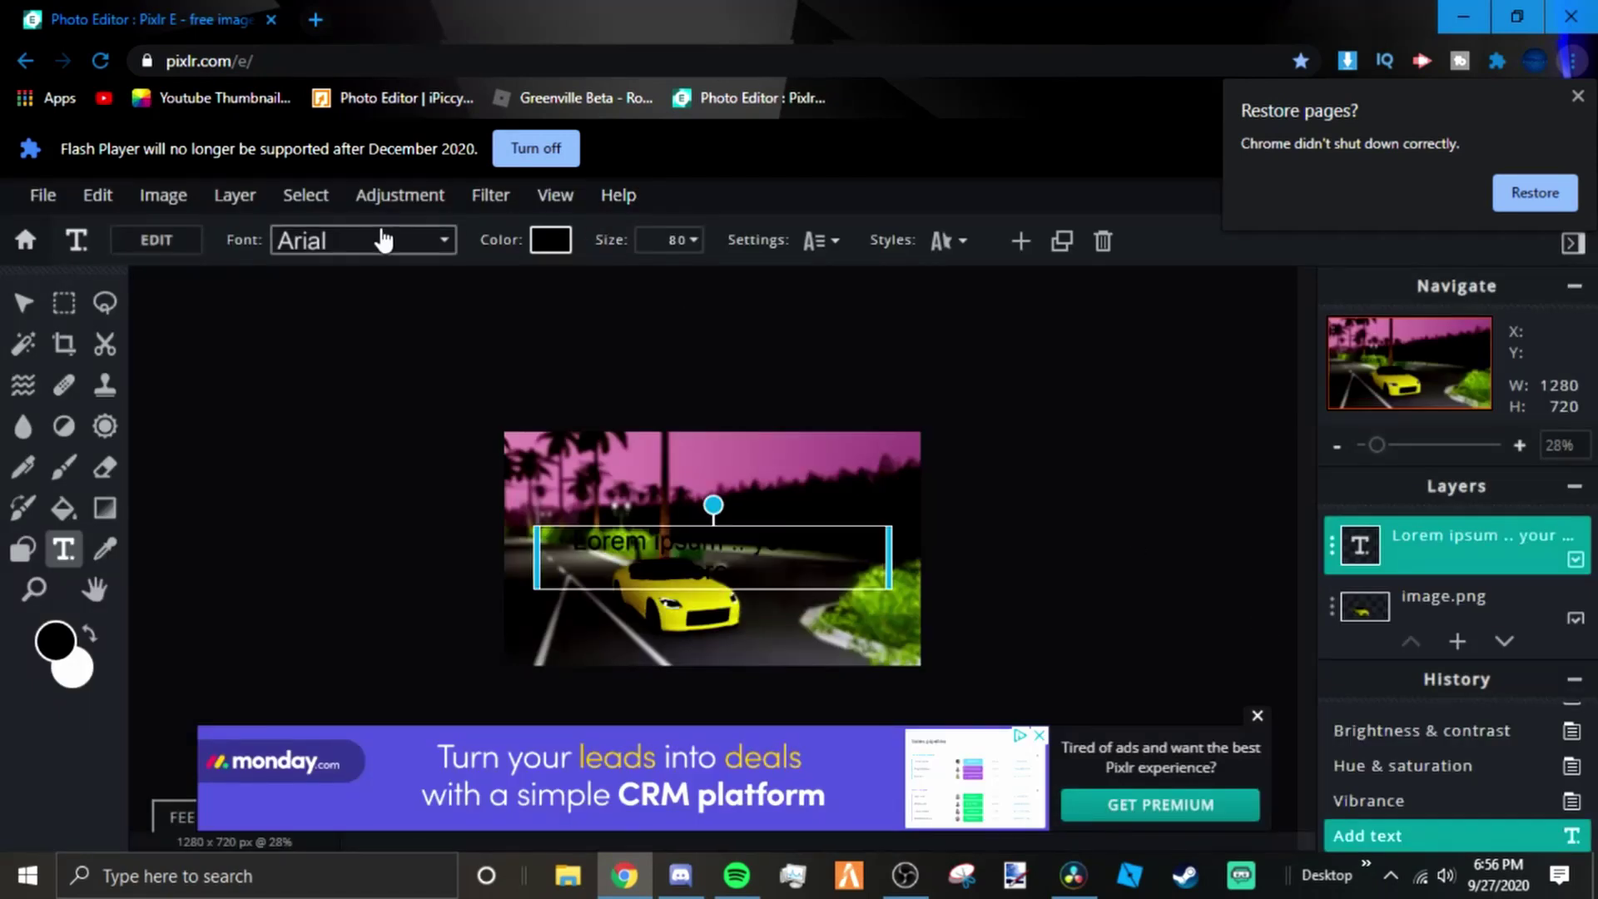
click(360, 250)
scroll(373, 369, down, 15)
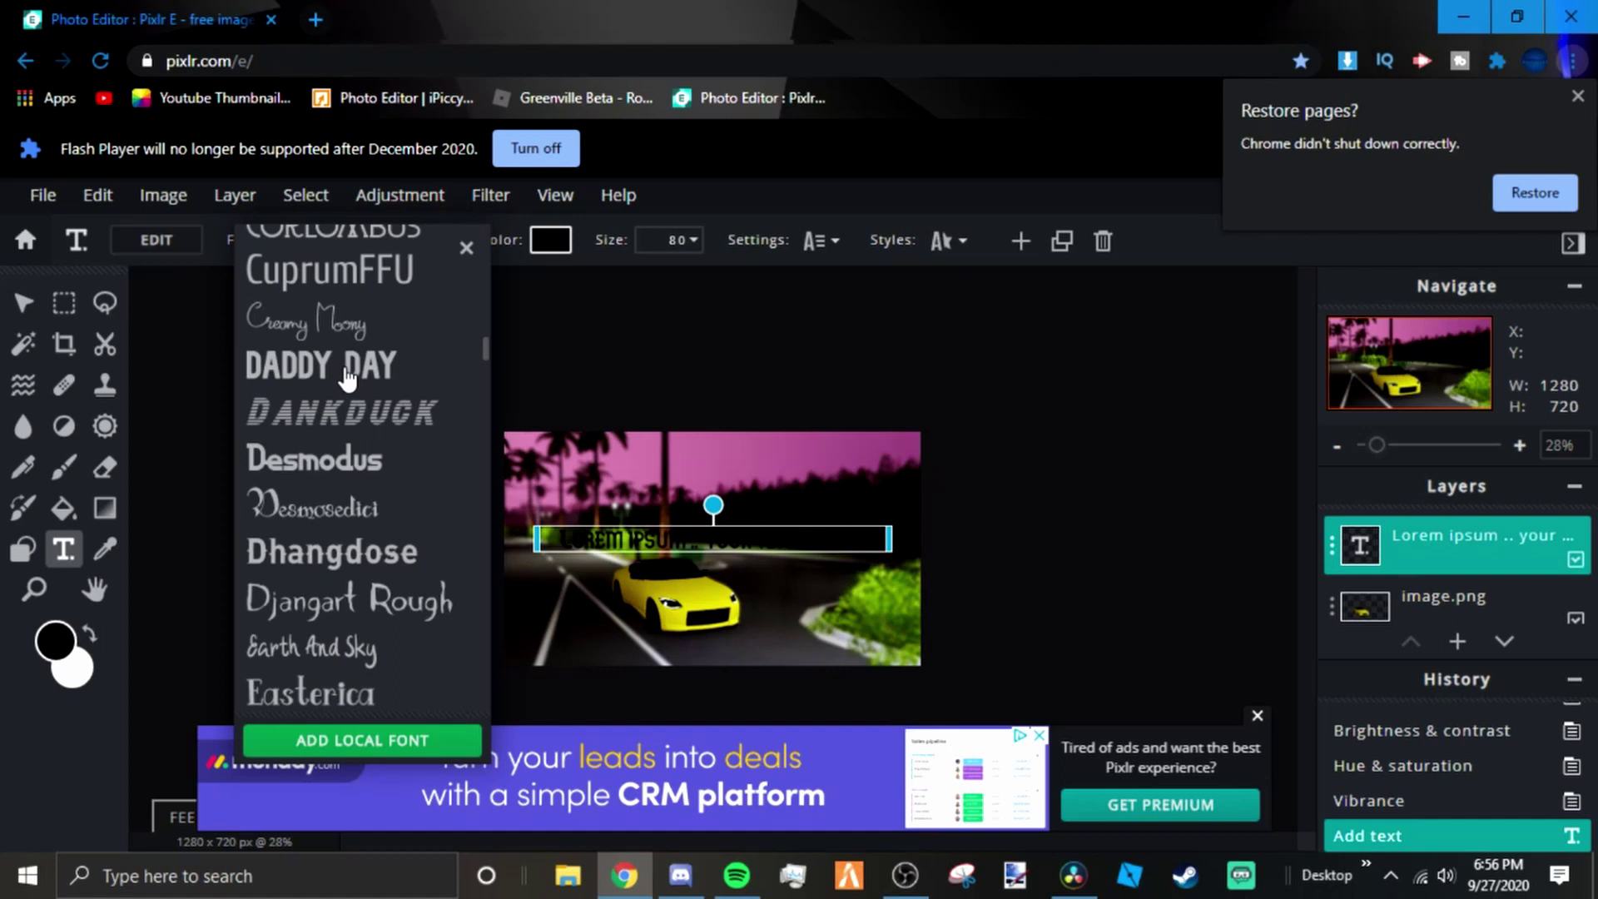
click(348, 377)
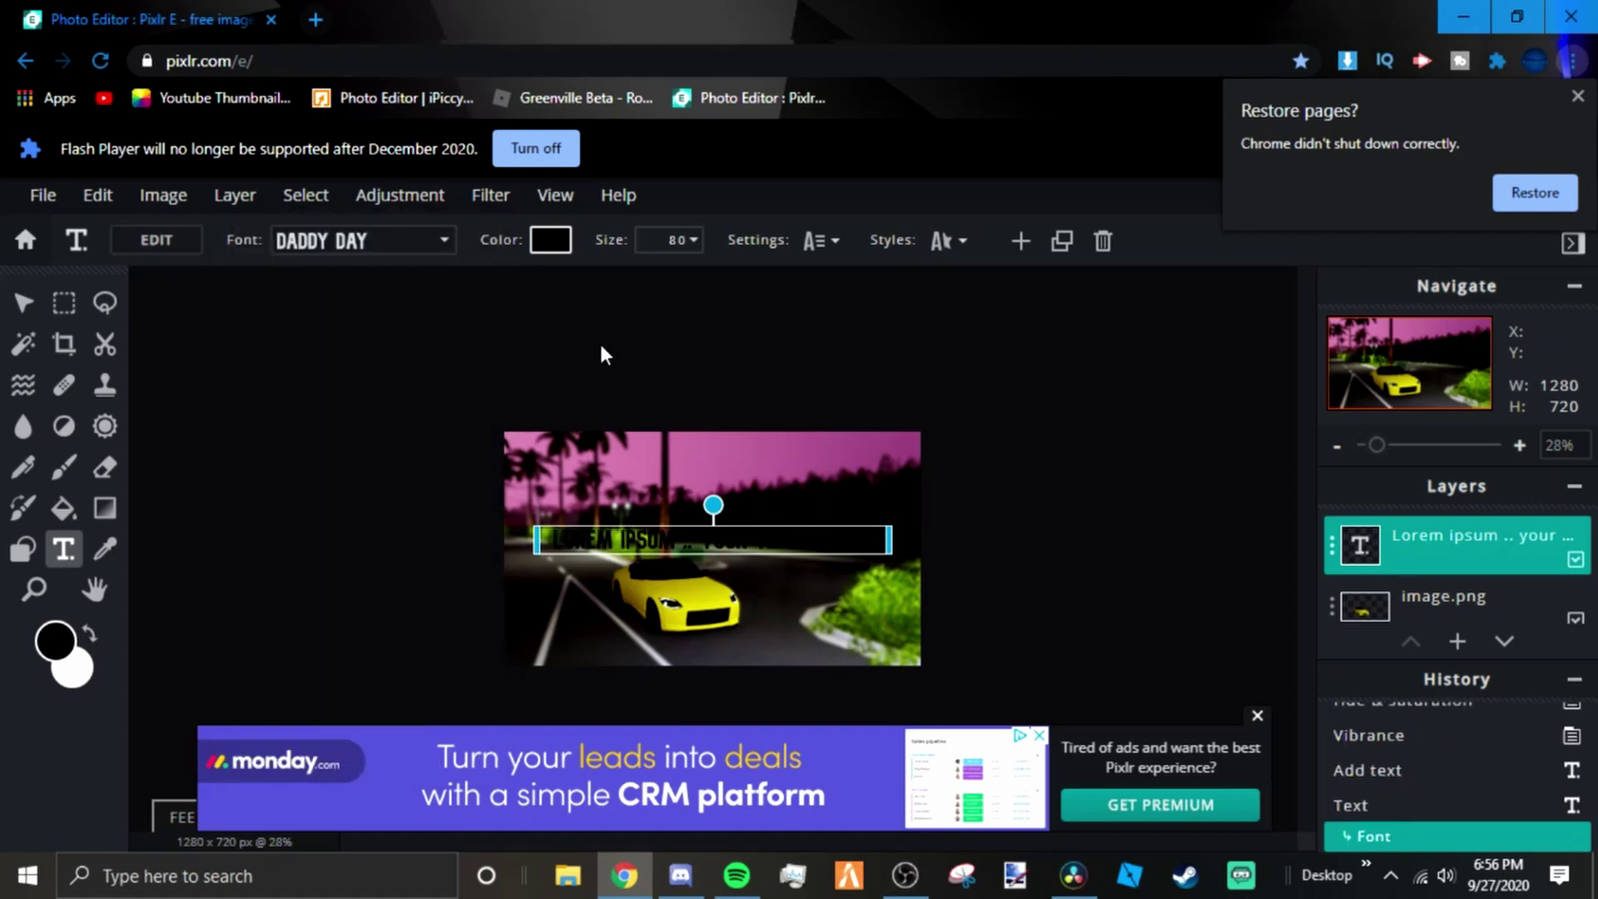
- Set the text colour to white, #FFFFFF
click(562, 229)
click(819, 386)
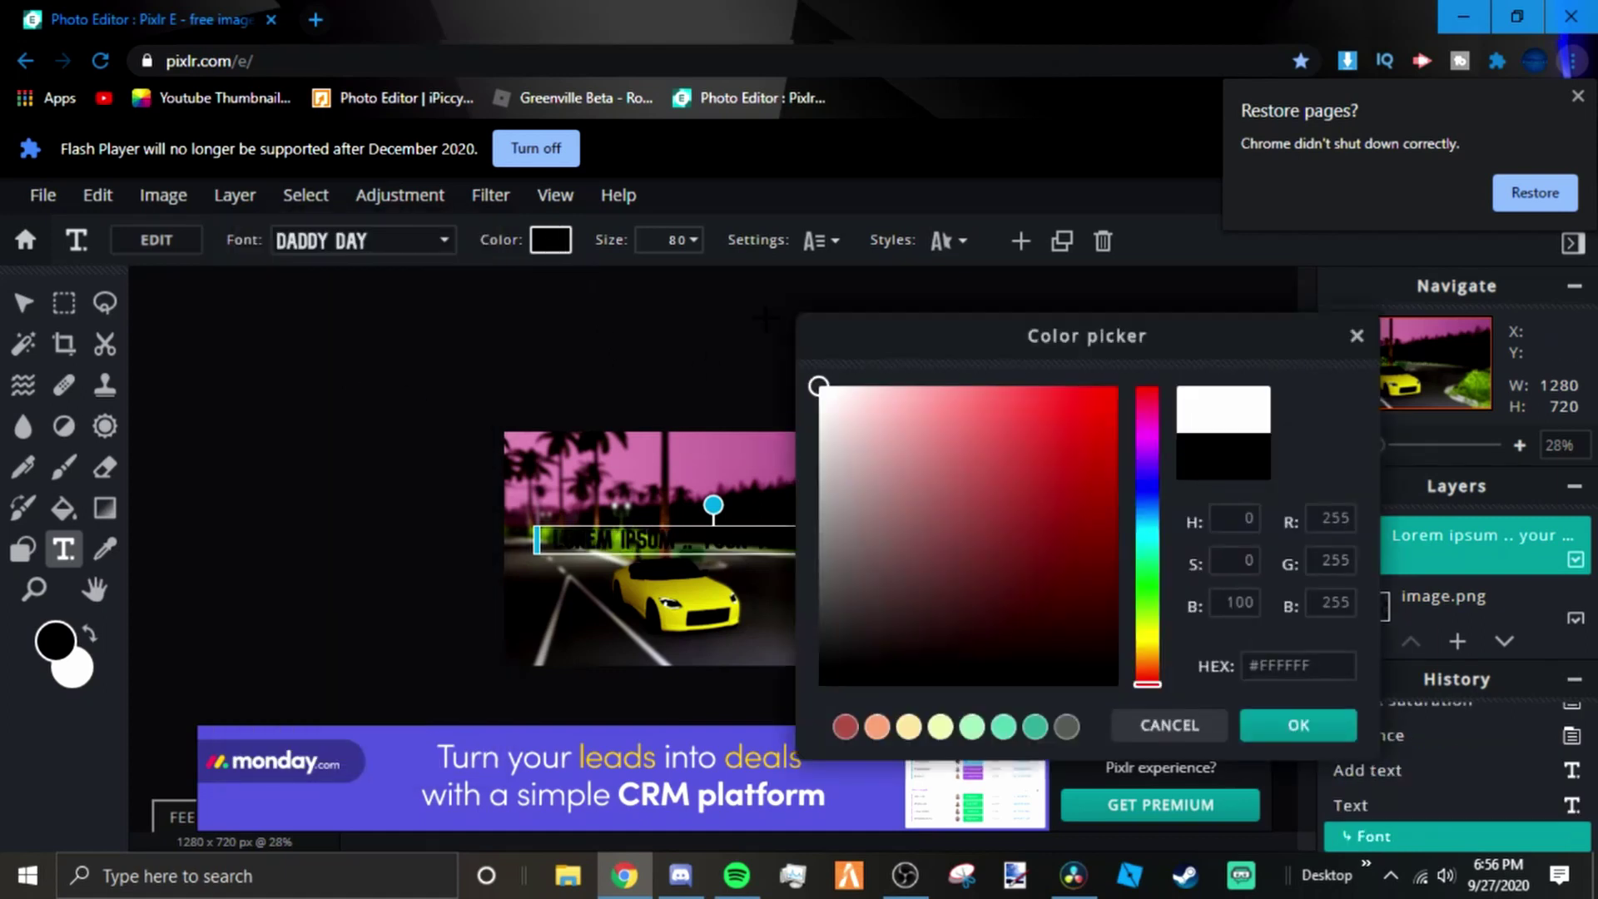
click(1301, 729)
- Turn on the text outline style and give it a black colour and size 10
click(941, 242)
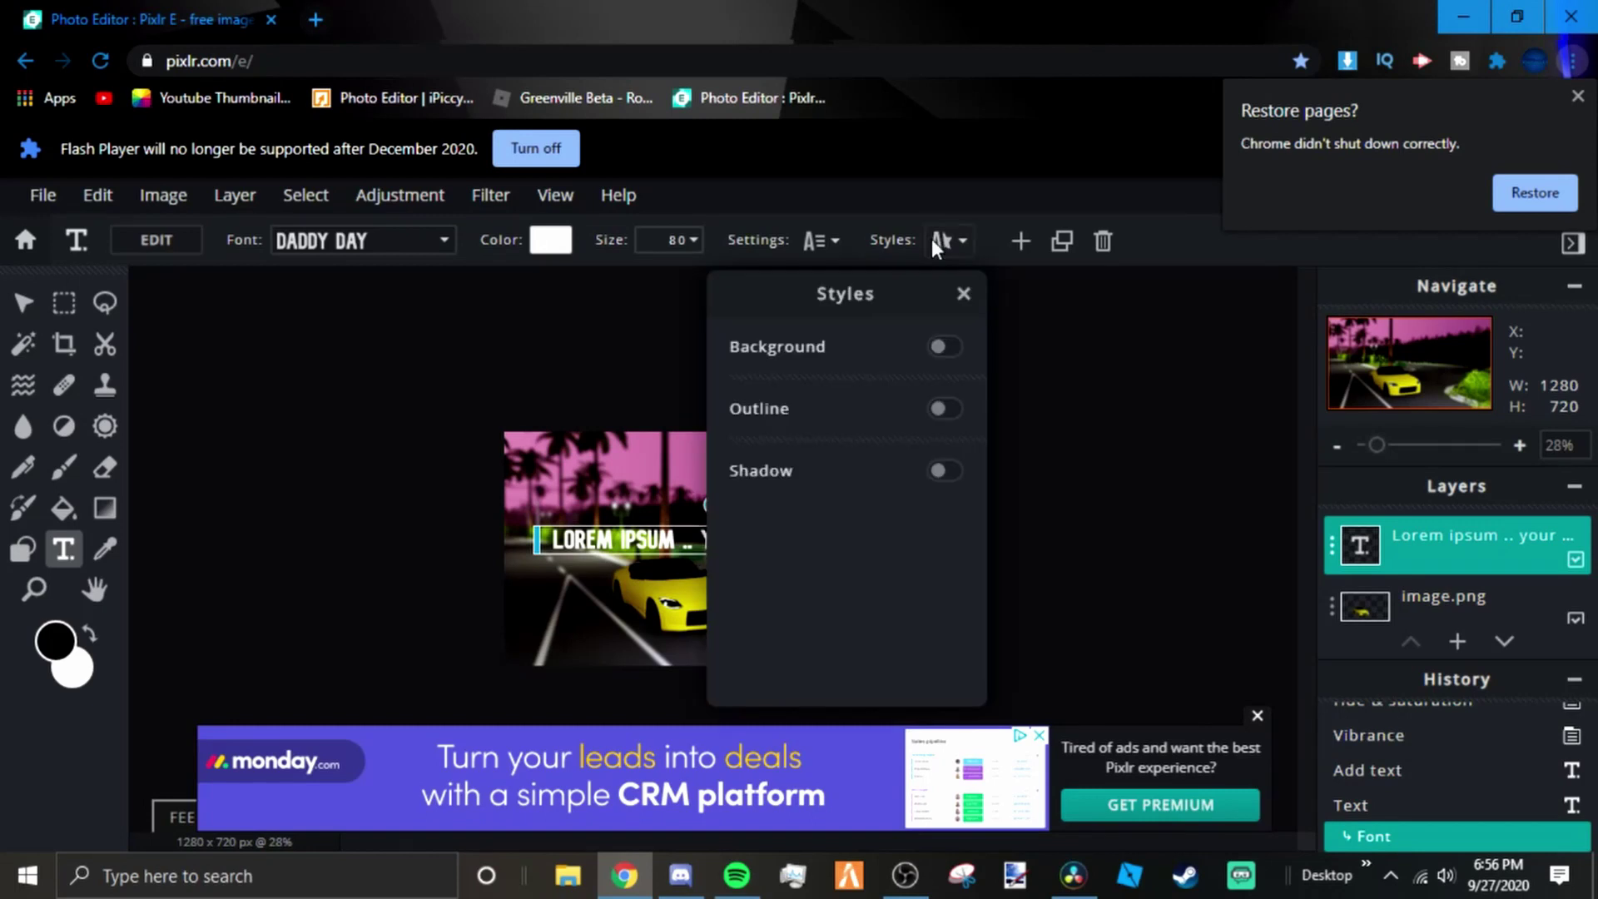
click(943, 410)
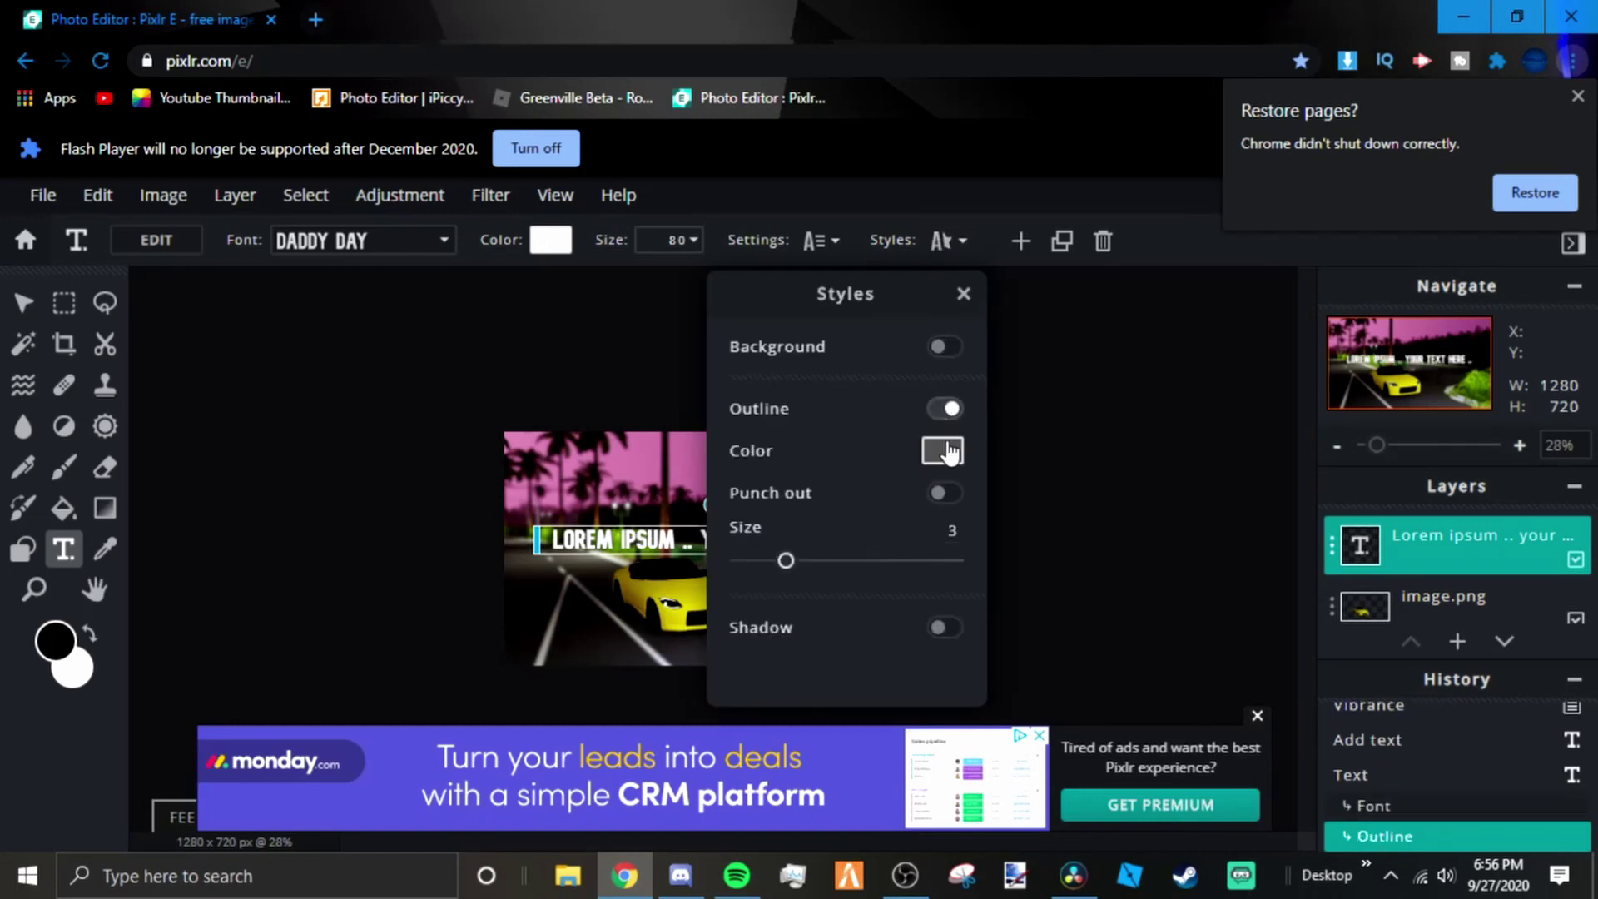
click(949, 452)
click(820, 680)
click(1253, 721)
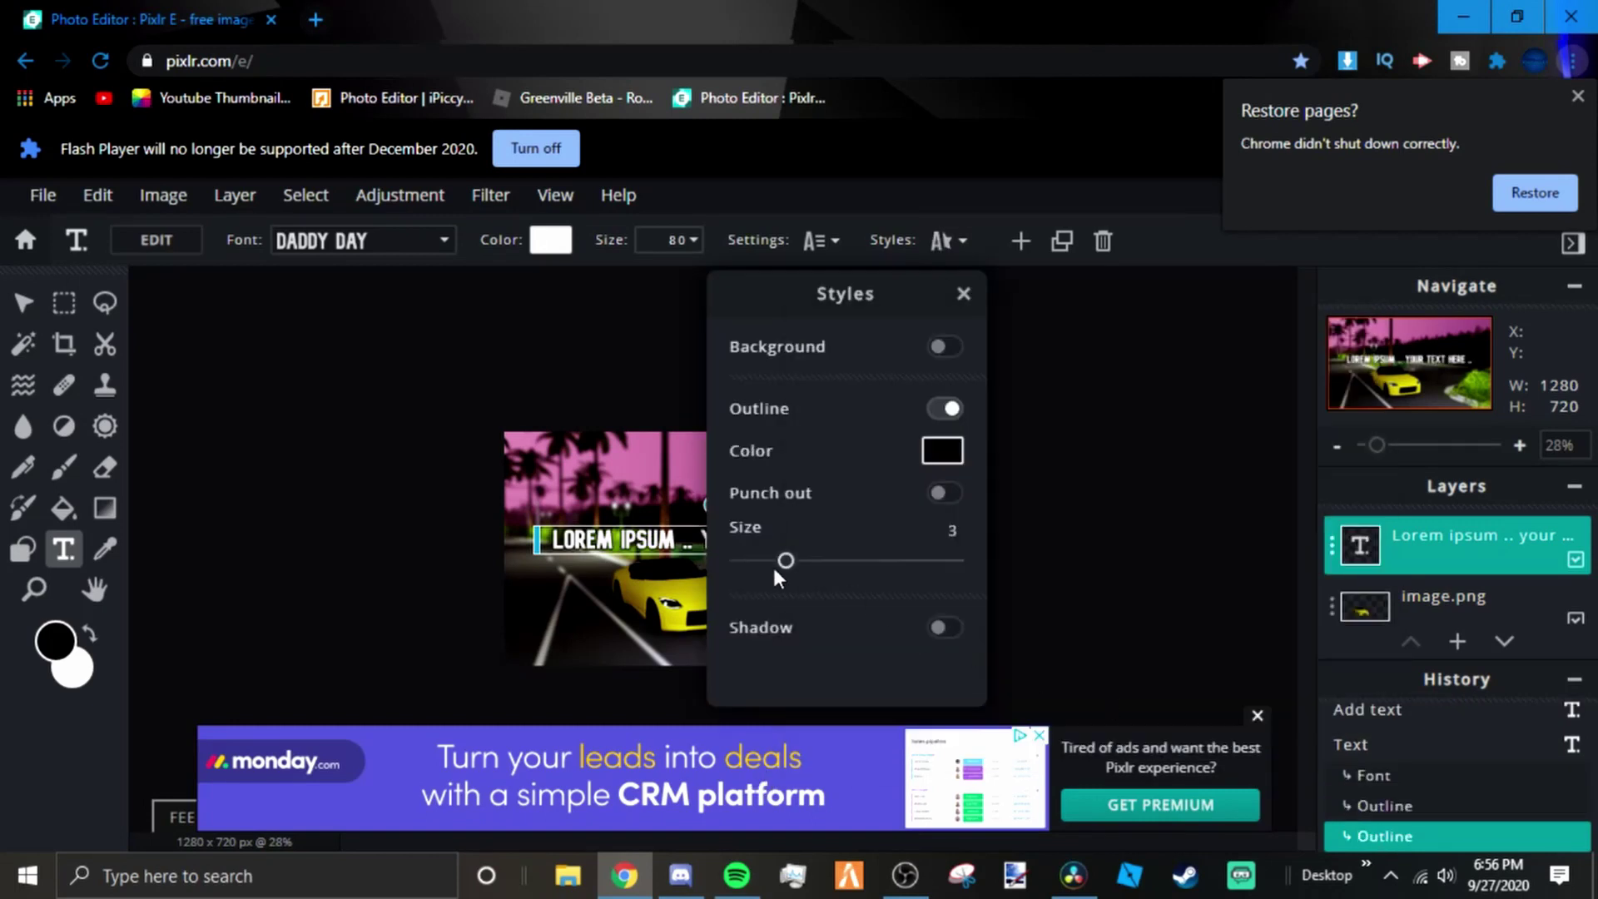
drag(791, 570, 1137, 539)
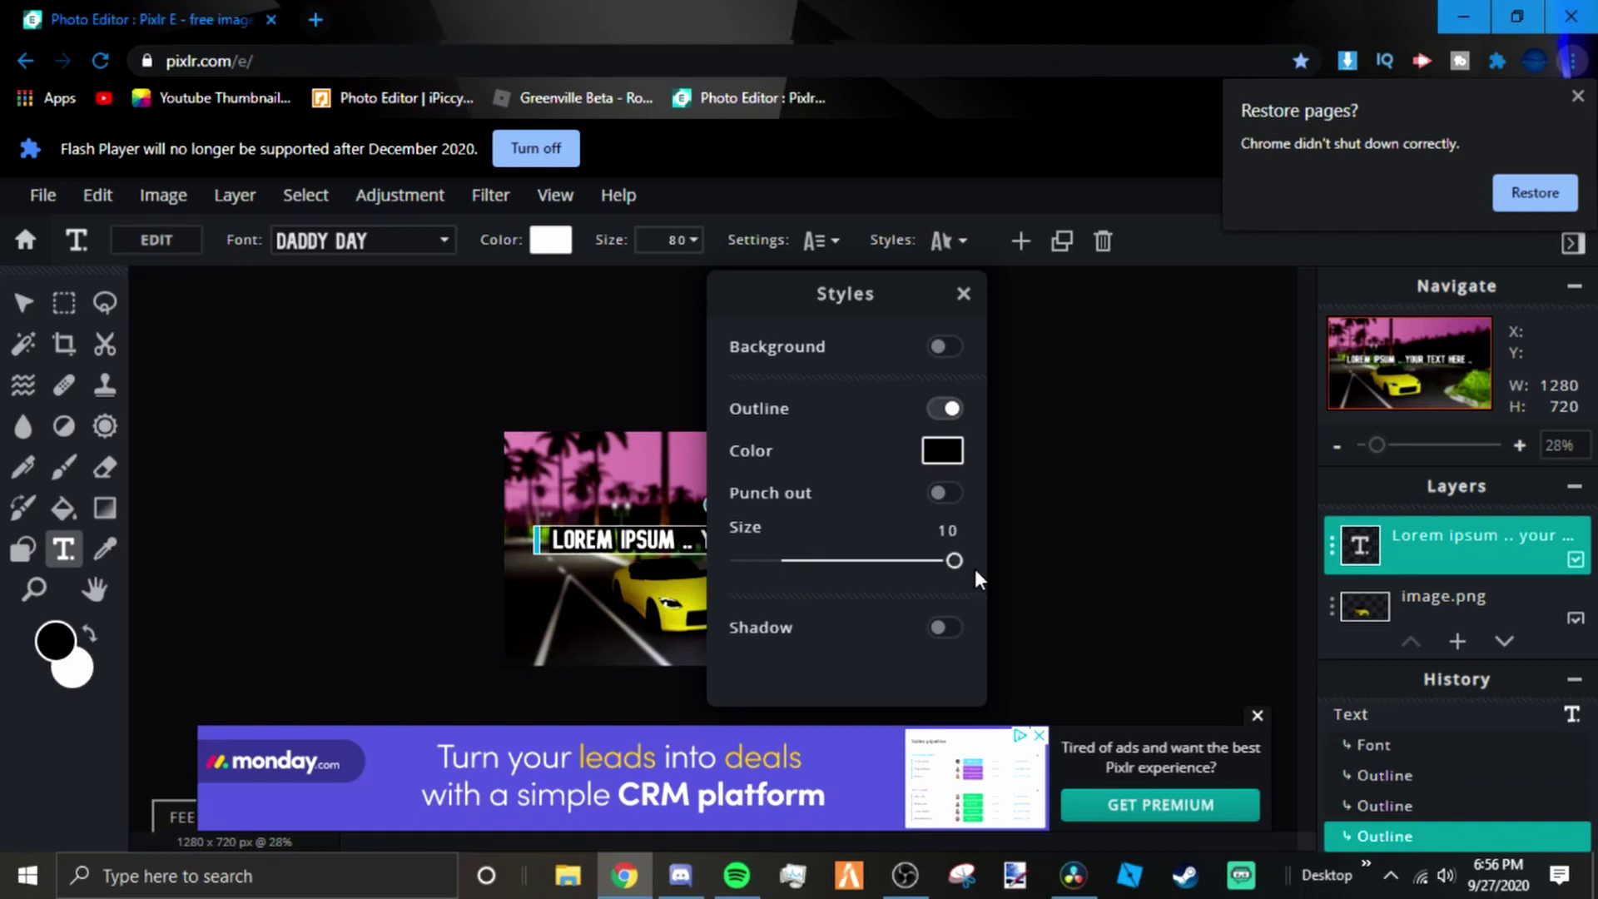
click(1023, 574)
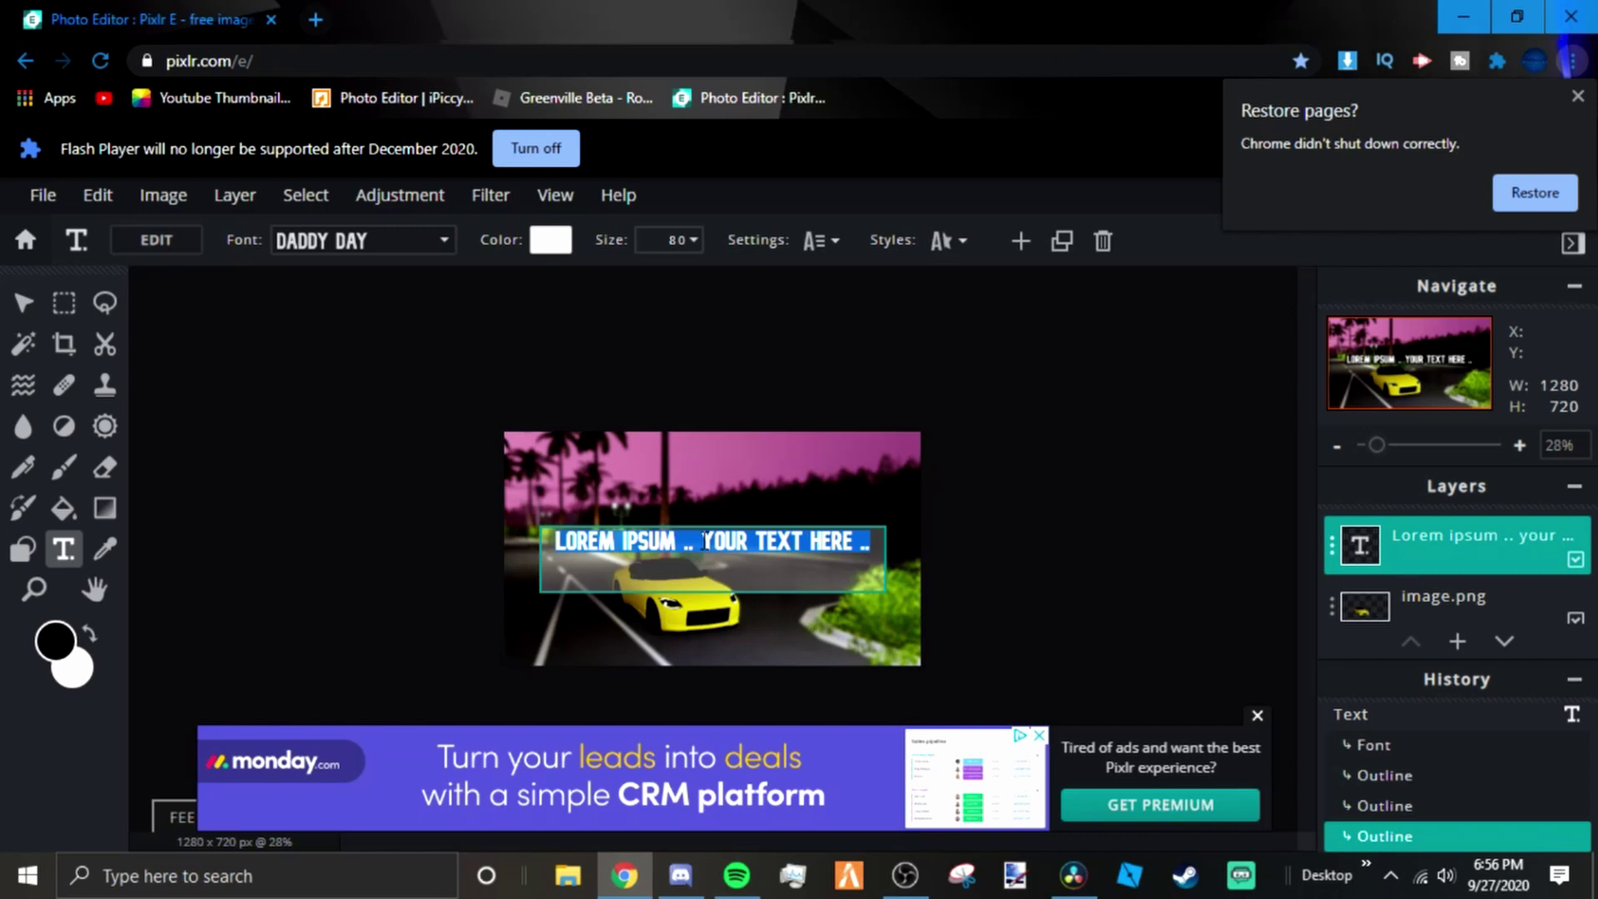
- Replace the placeholder text with "2021 Nissan 400Z!"
text(2021 N)
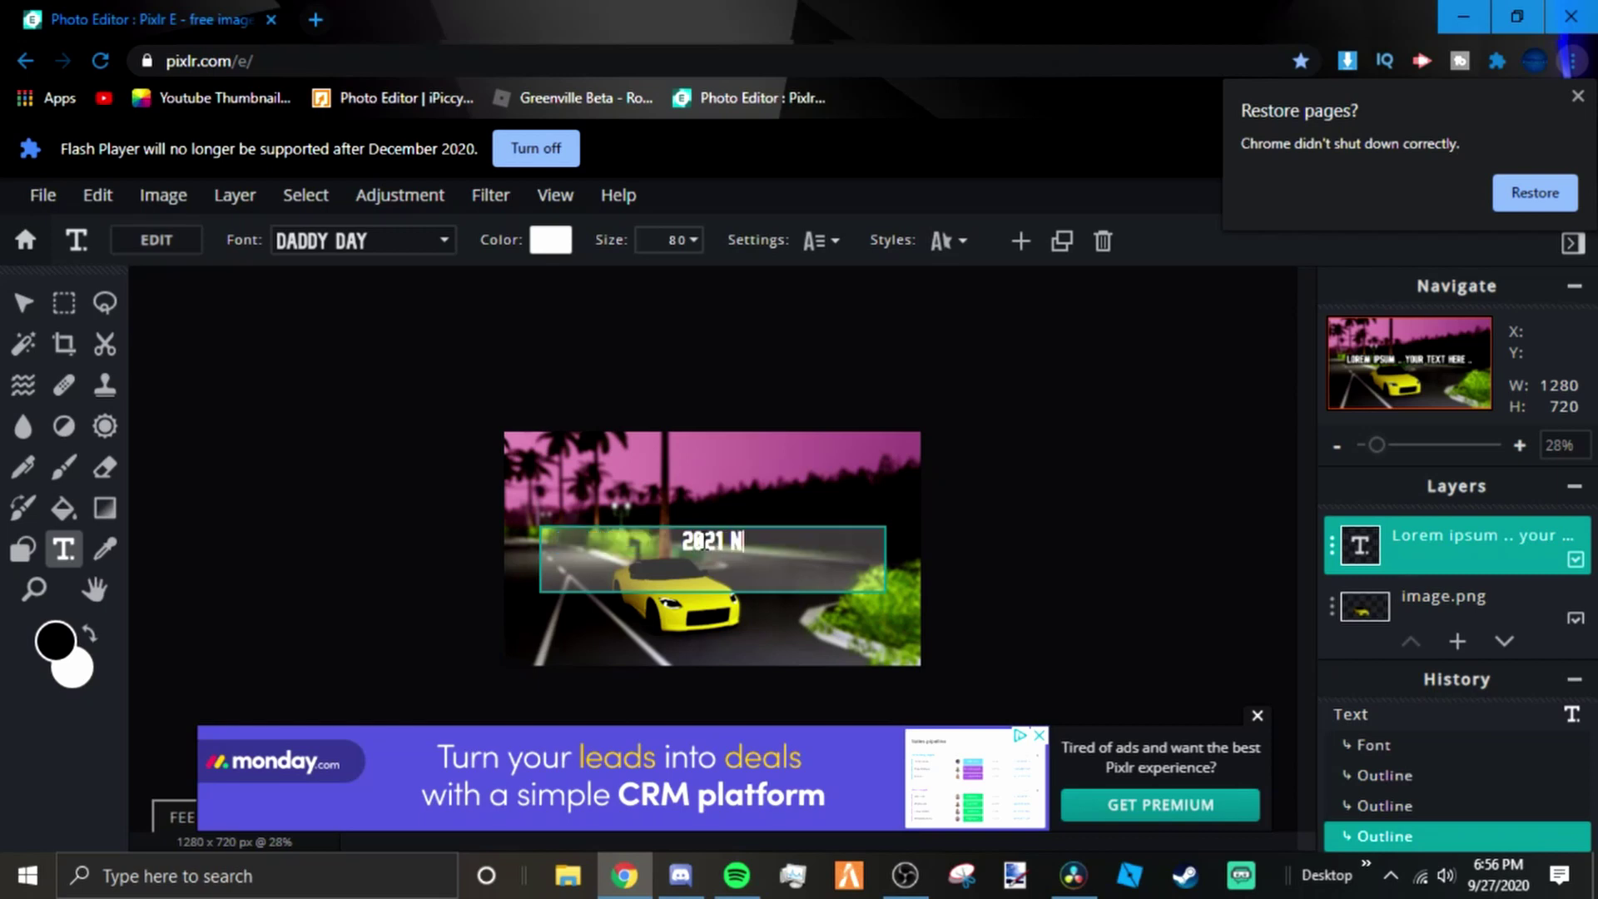
text(ISSAN 400Z!)
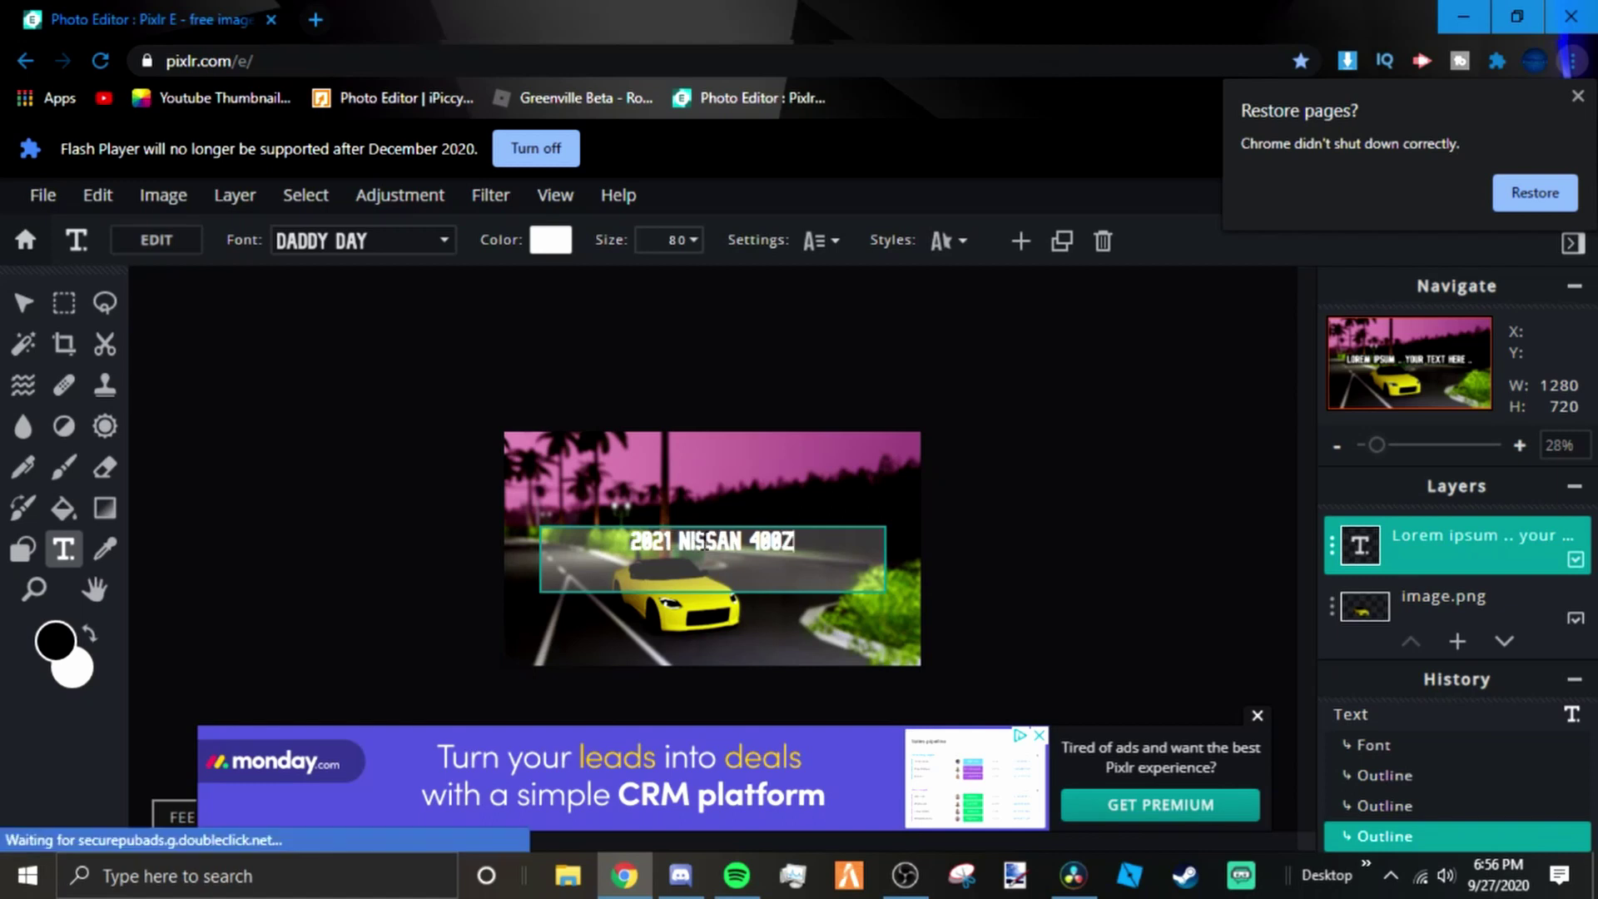
click(907, 458)
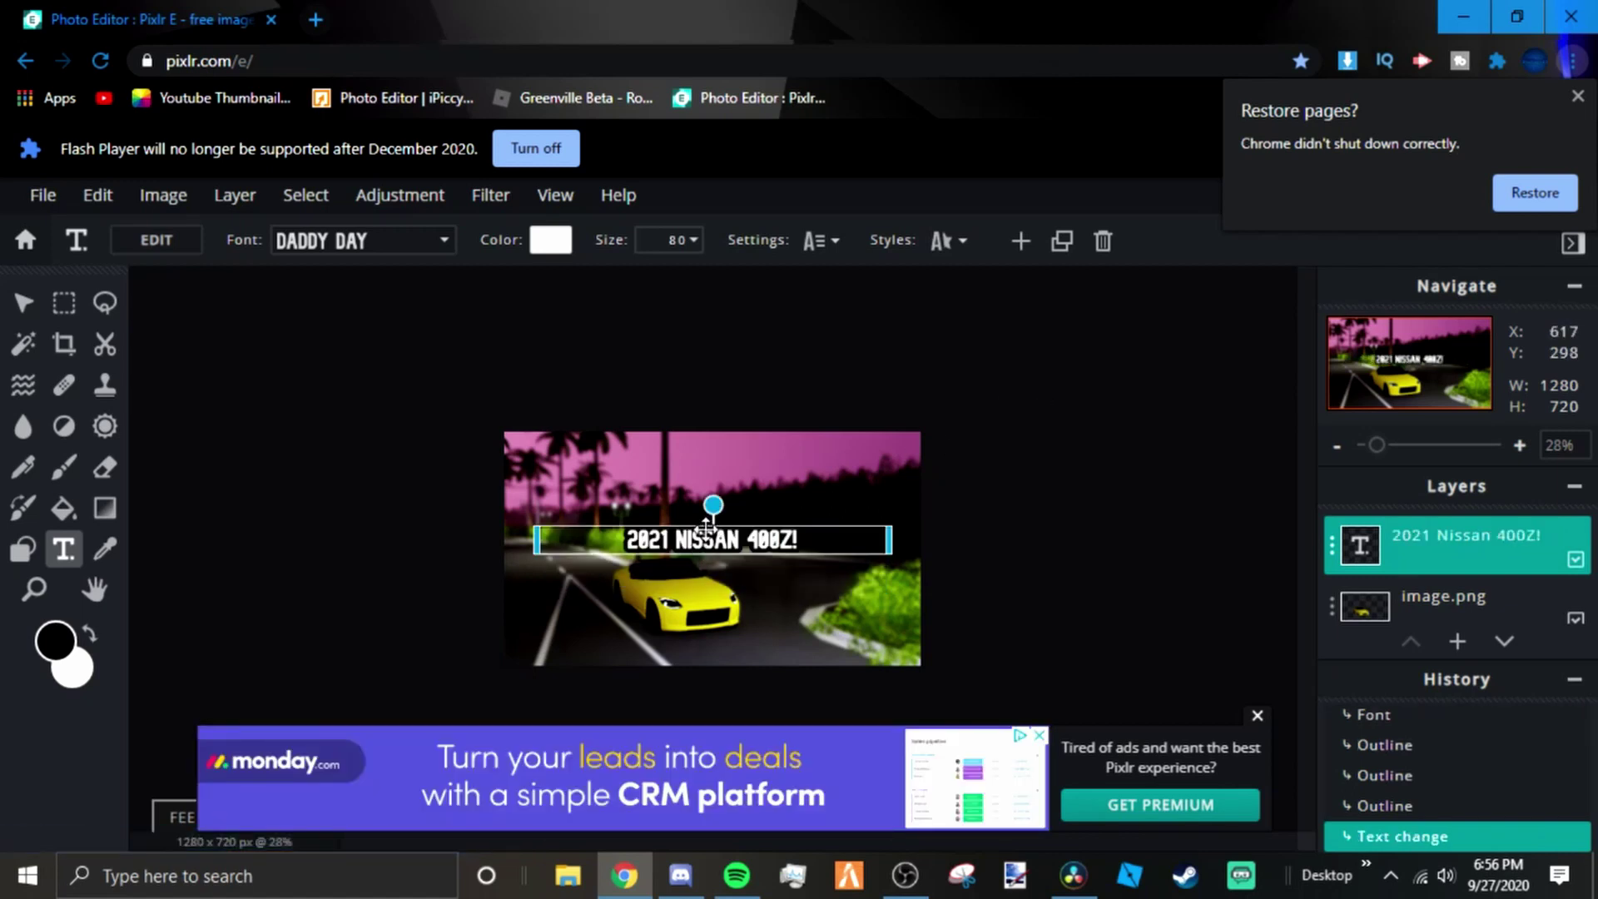
- Enlarge the title text to size 140 and move it up to the picture's upper edge
drag(706, 528, 654, 489)
click(669, 238)
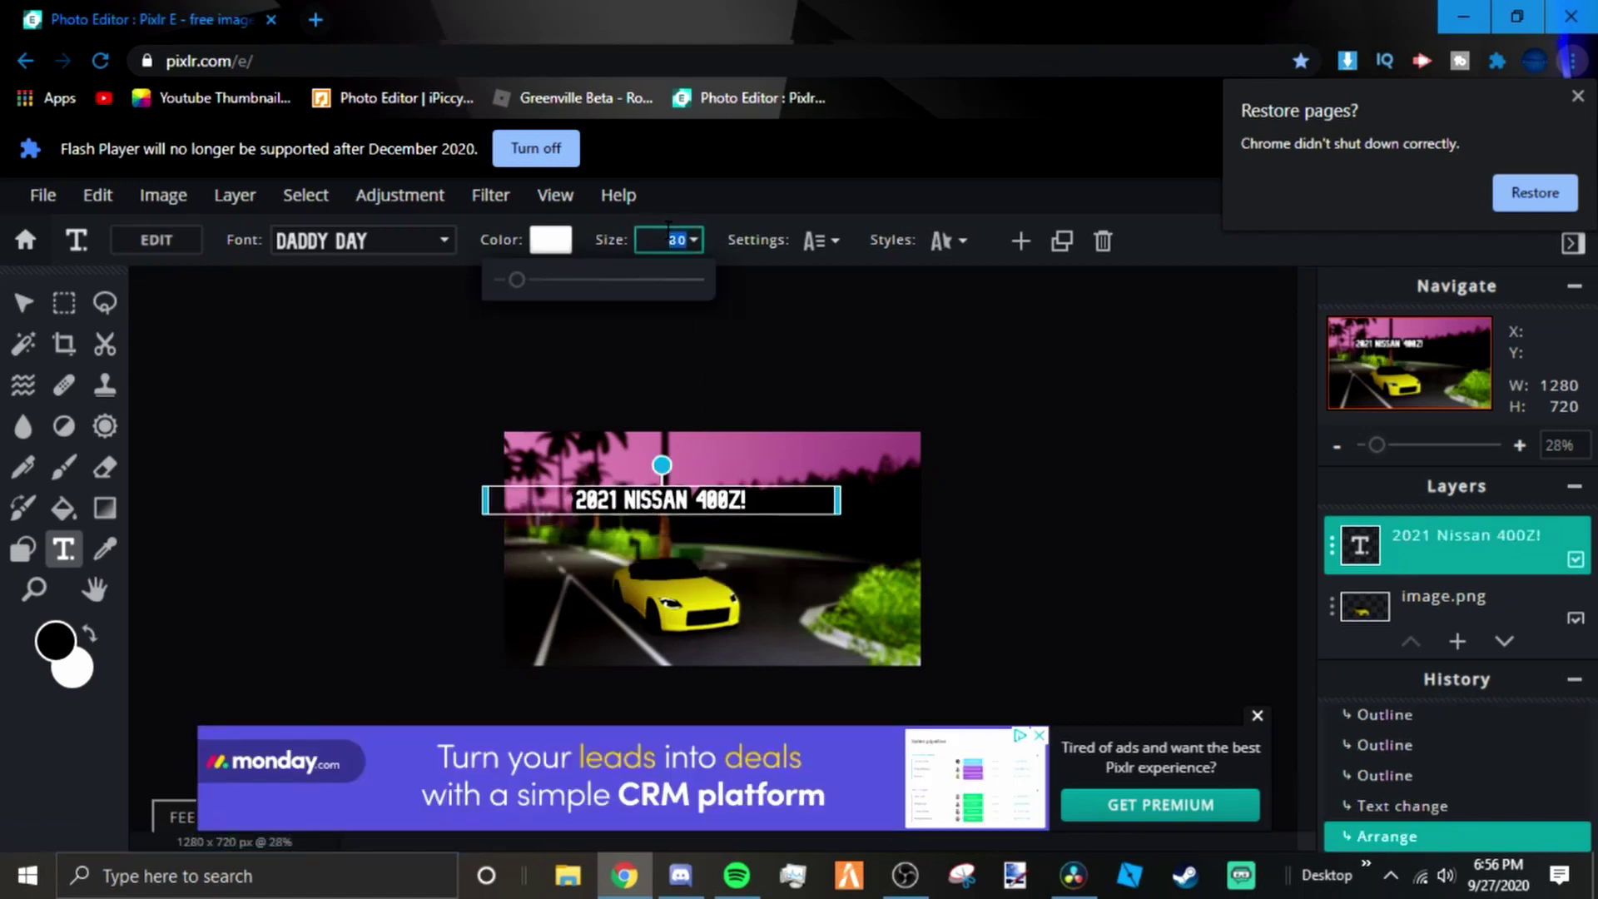
text(120)
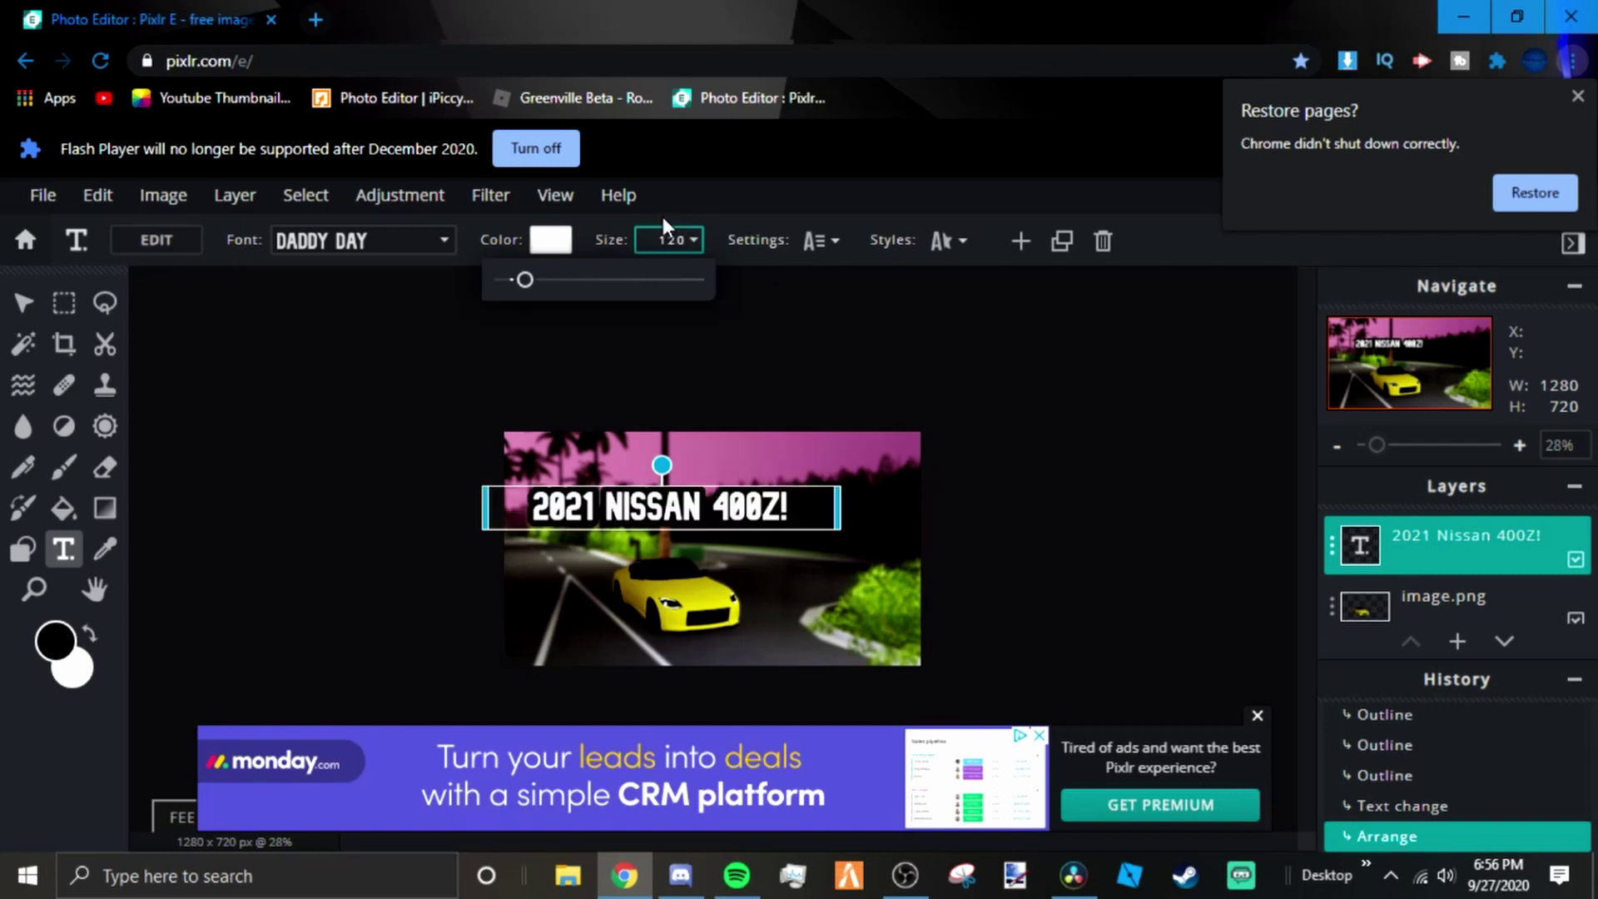
text(140)
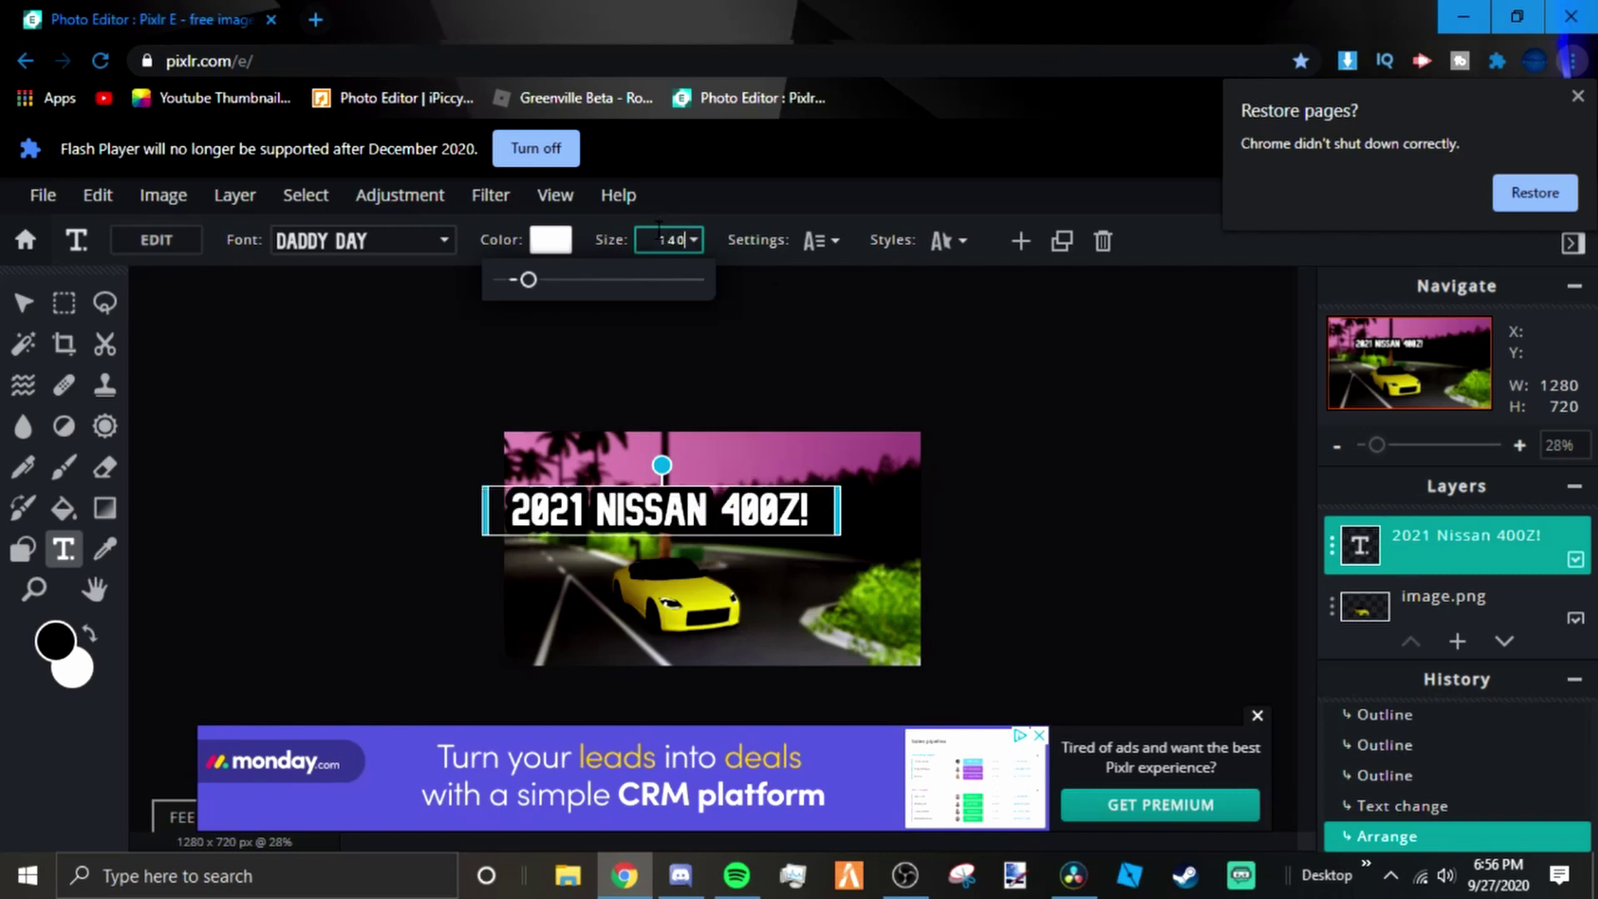
drag(689, 501, 702, 412)
- Set the title's size to 150 and fine-tune its position in the upper left part of the picture
scroll(704, 383, up, 2)
click(672, 239)
text(150)
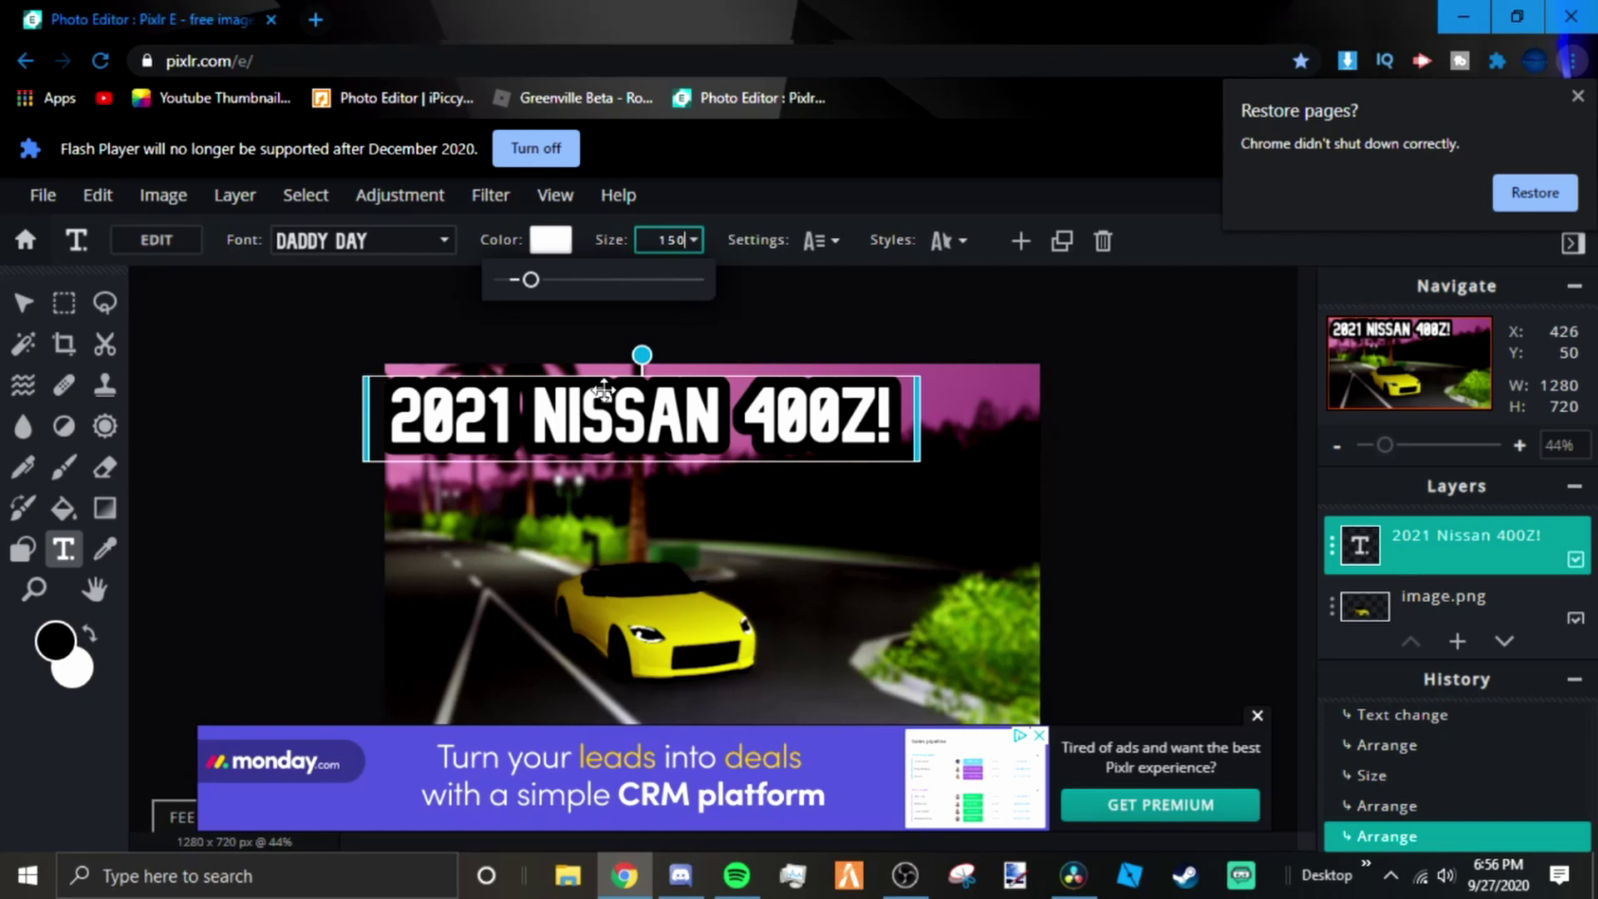
drag(597, 403, 605, 395)
scroll(645, 536, down, 2)
scroll(655, 635, up, 1)
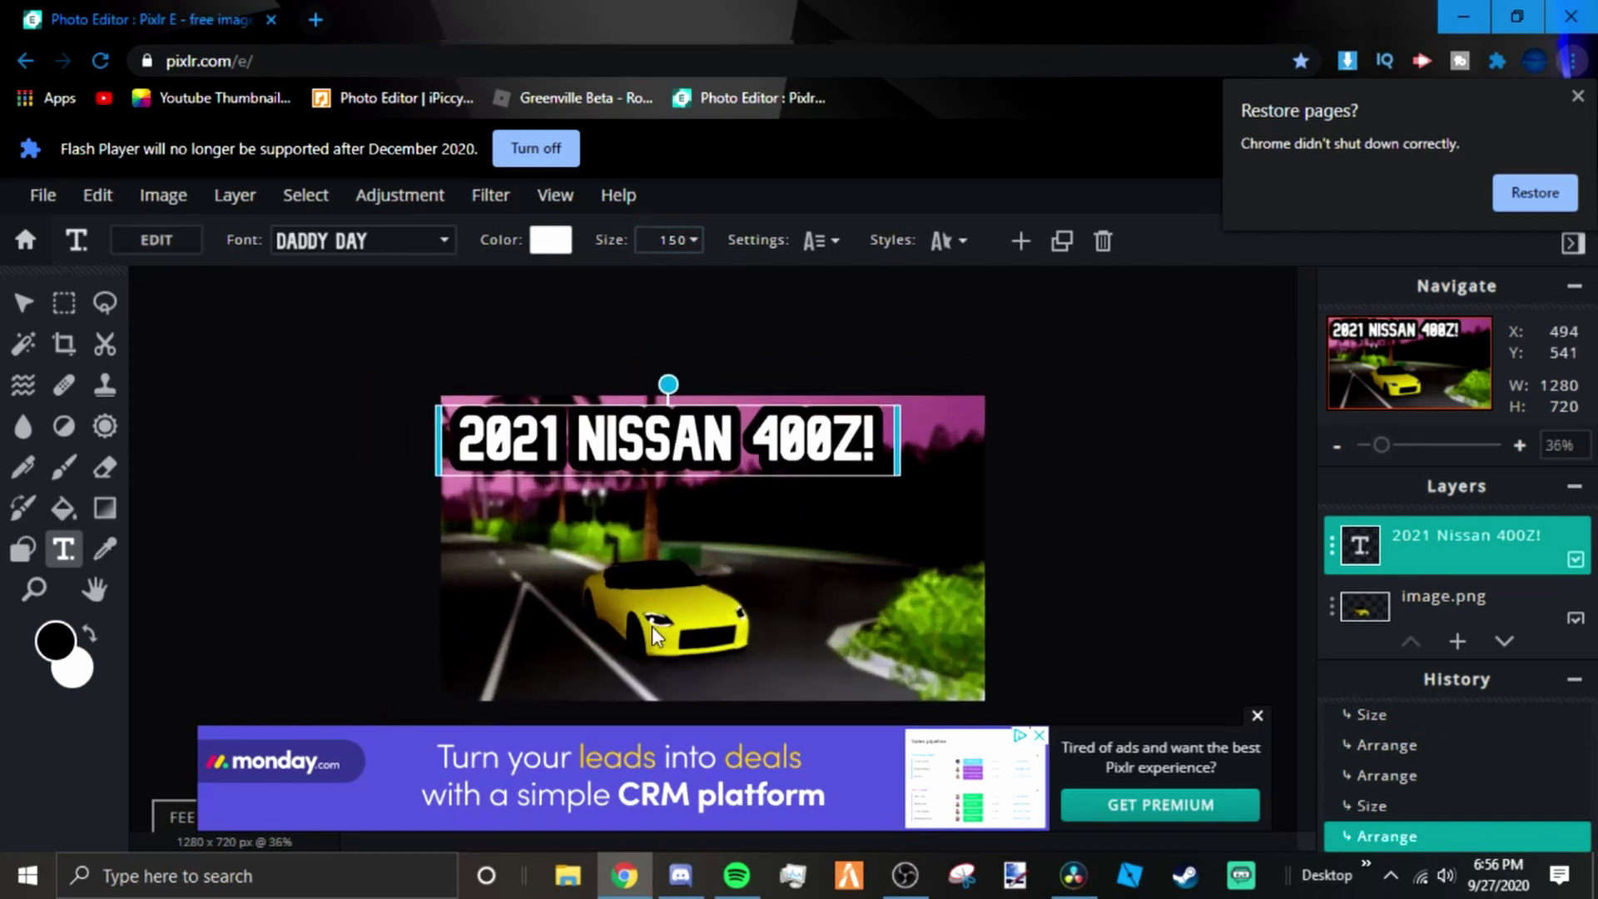
- Add a second text layer reading "in southwest florida" and set its size to 120
click(777, 581)
click(775, 587)
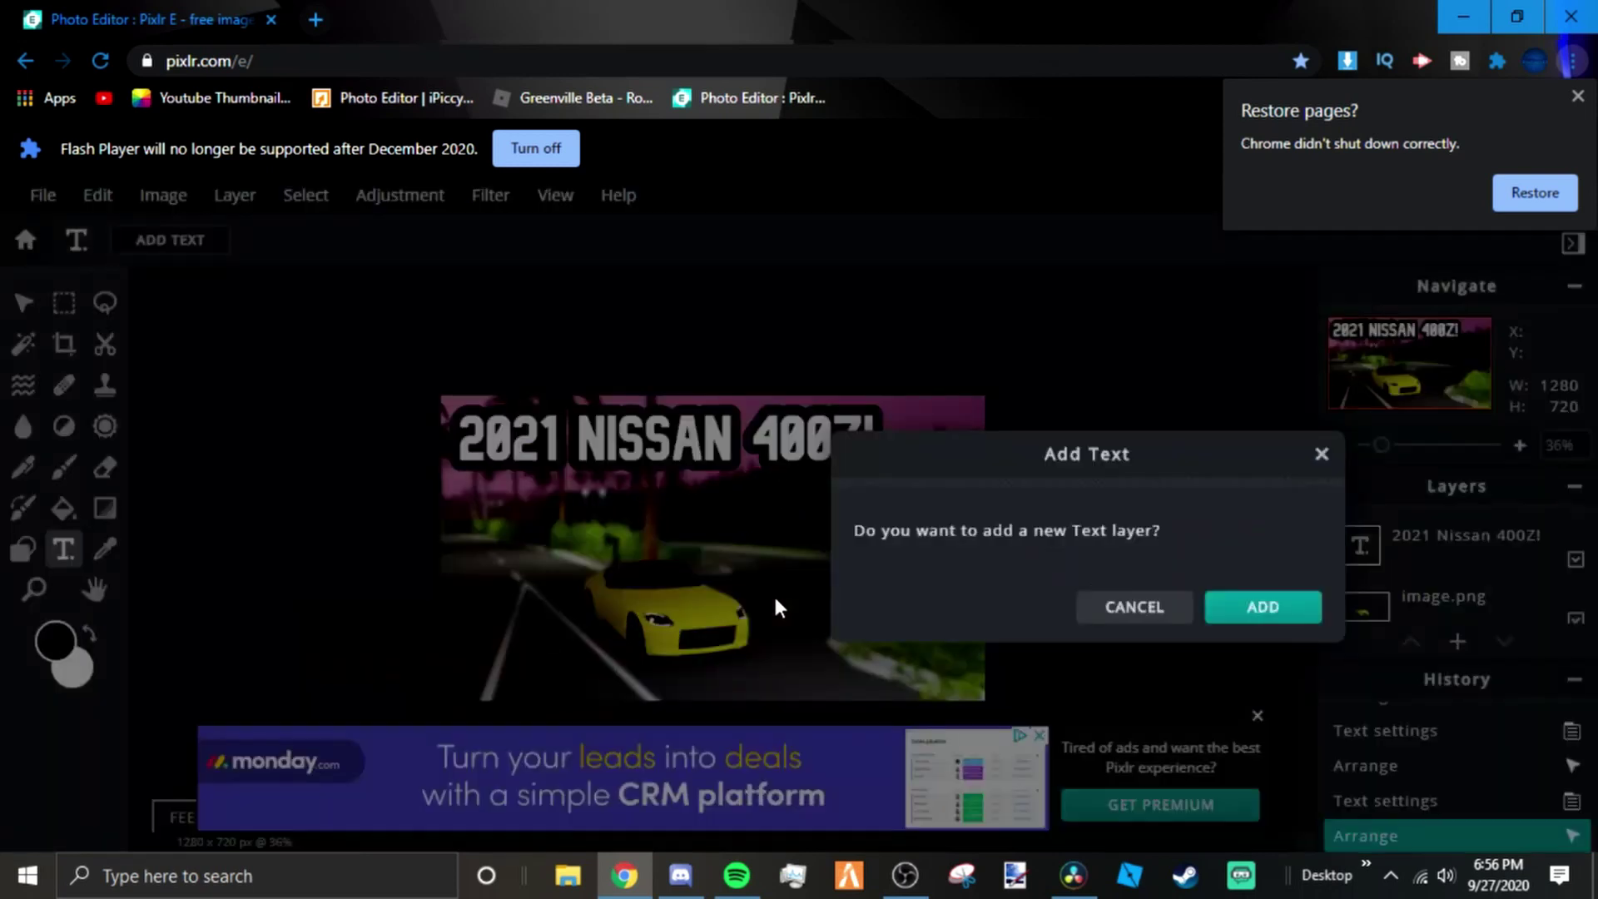
click(1262, 608)
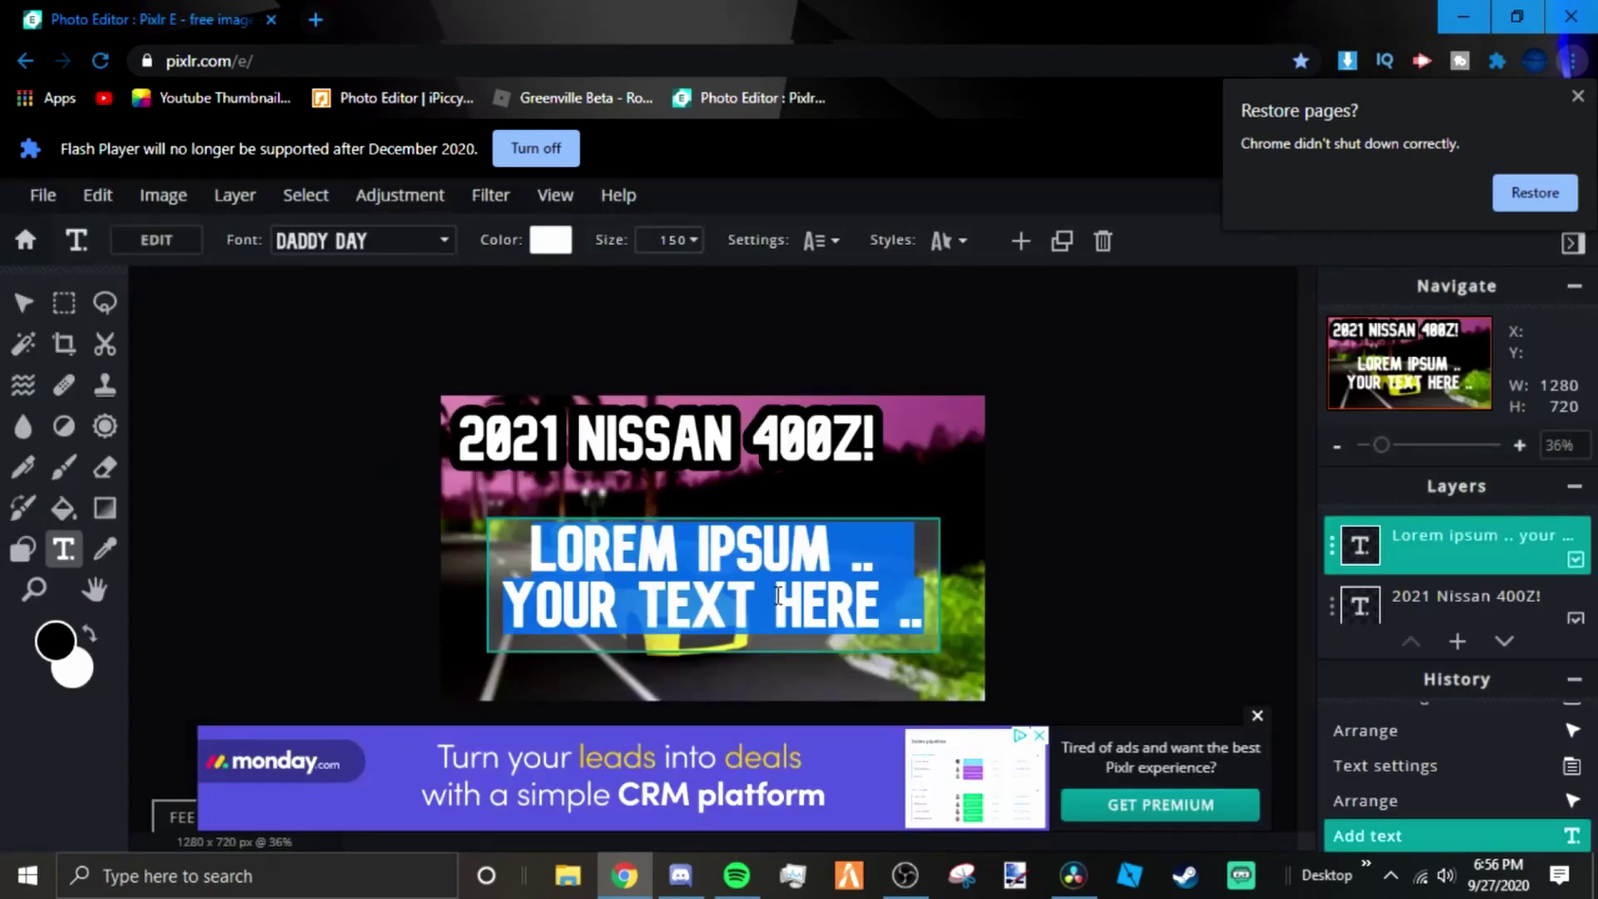
text(SOUTHWEST F)
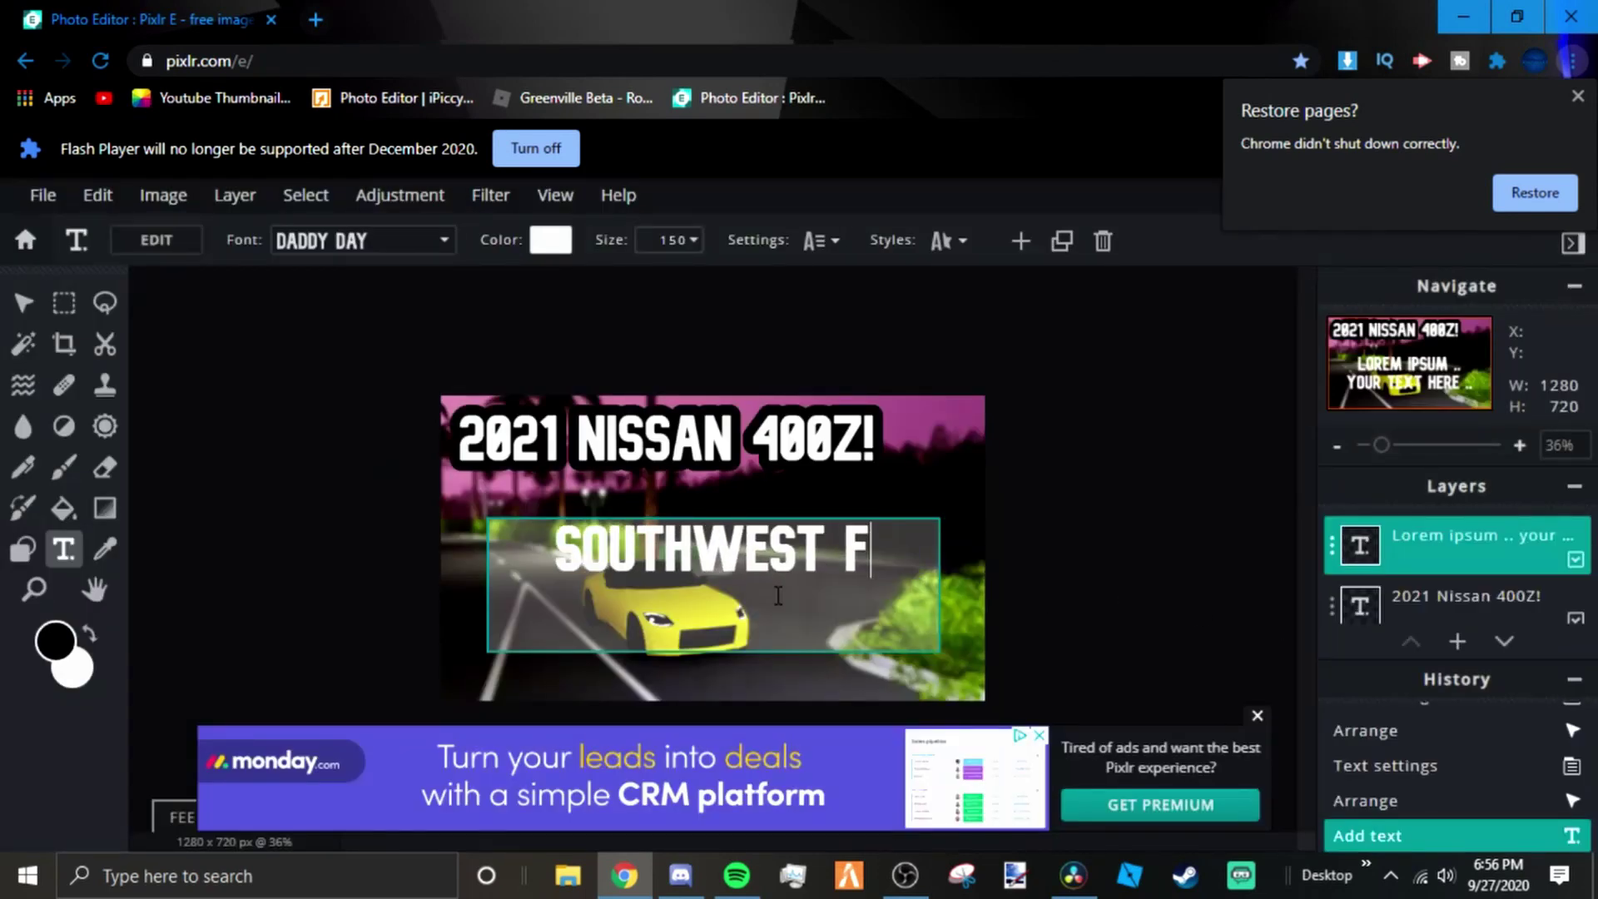
text(LORIDA)
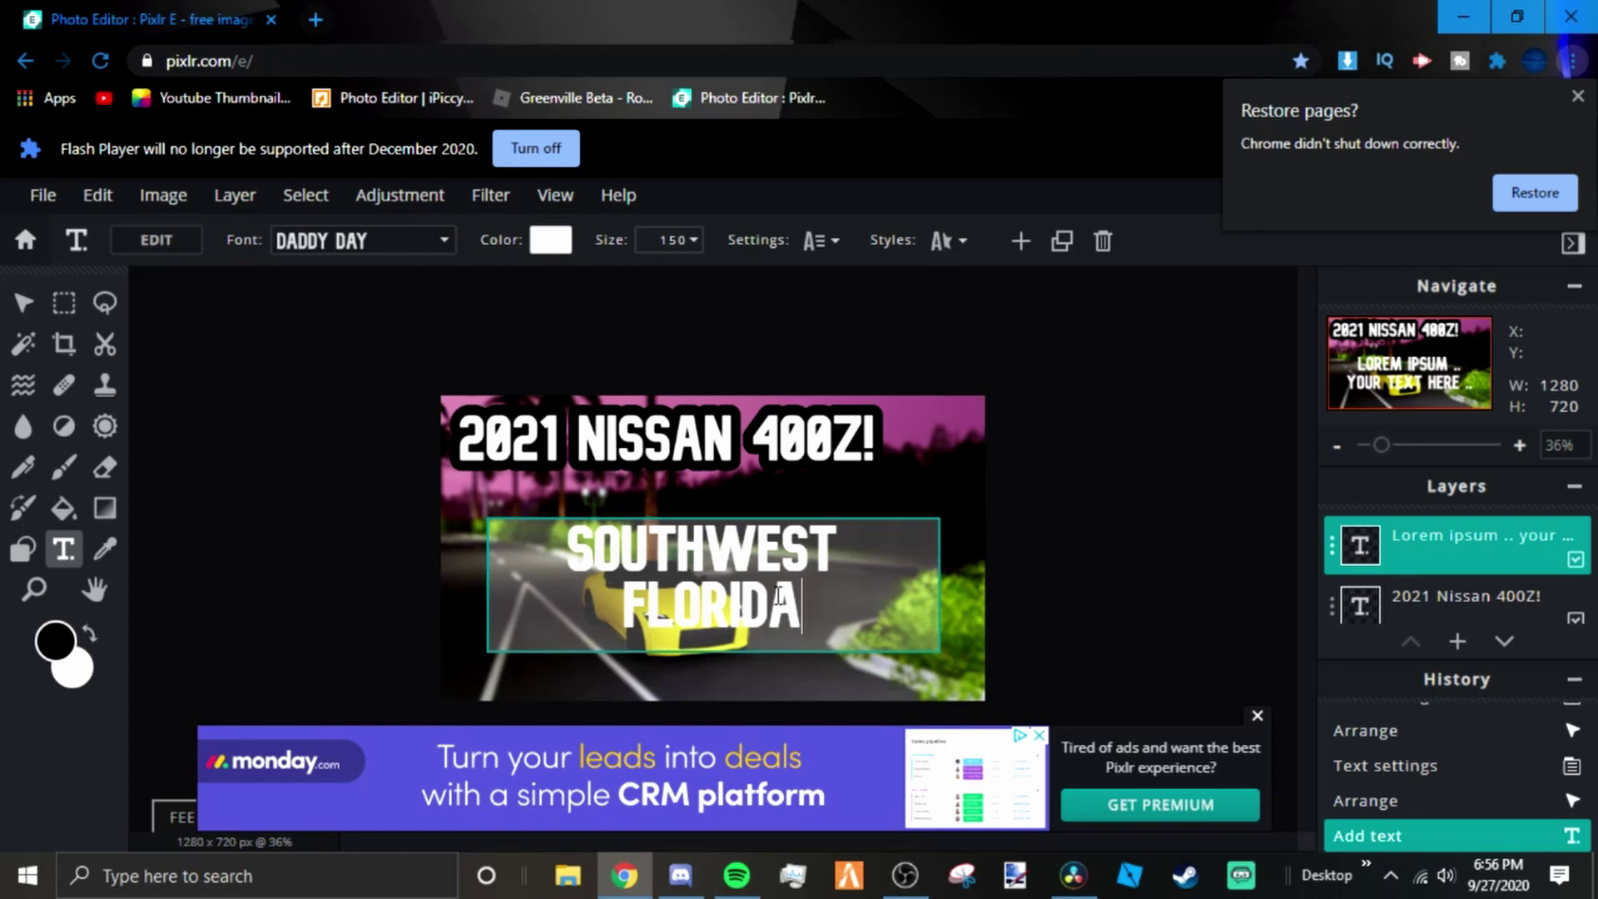
text(IN)
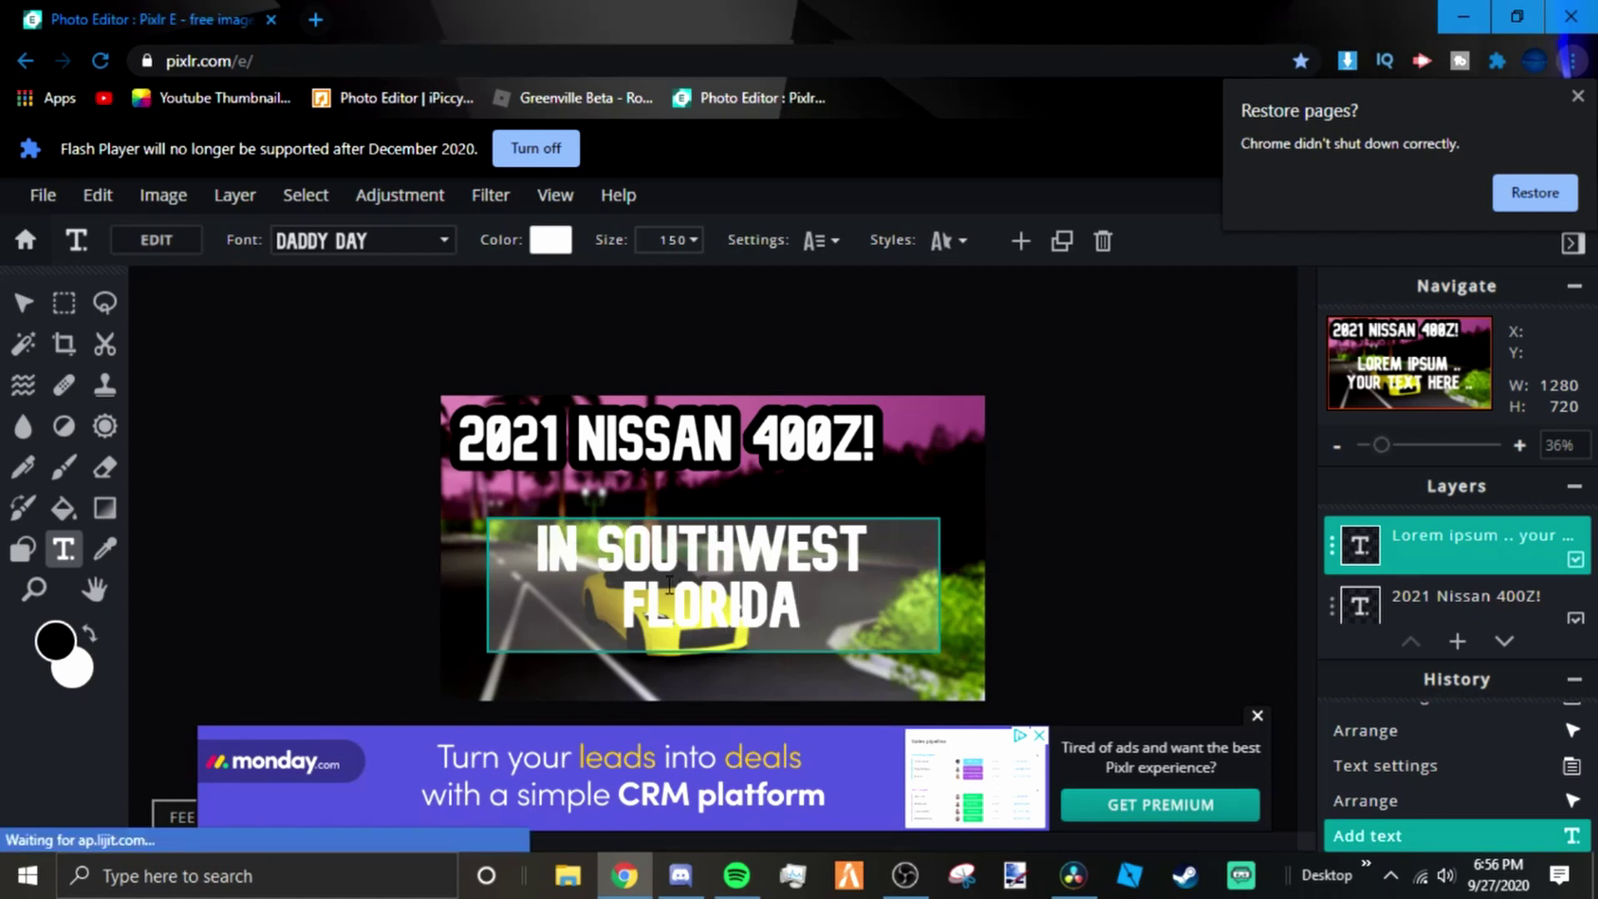
click(671, 241)
text(120)
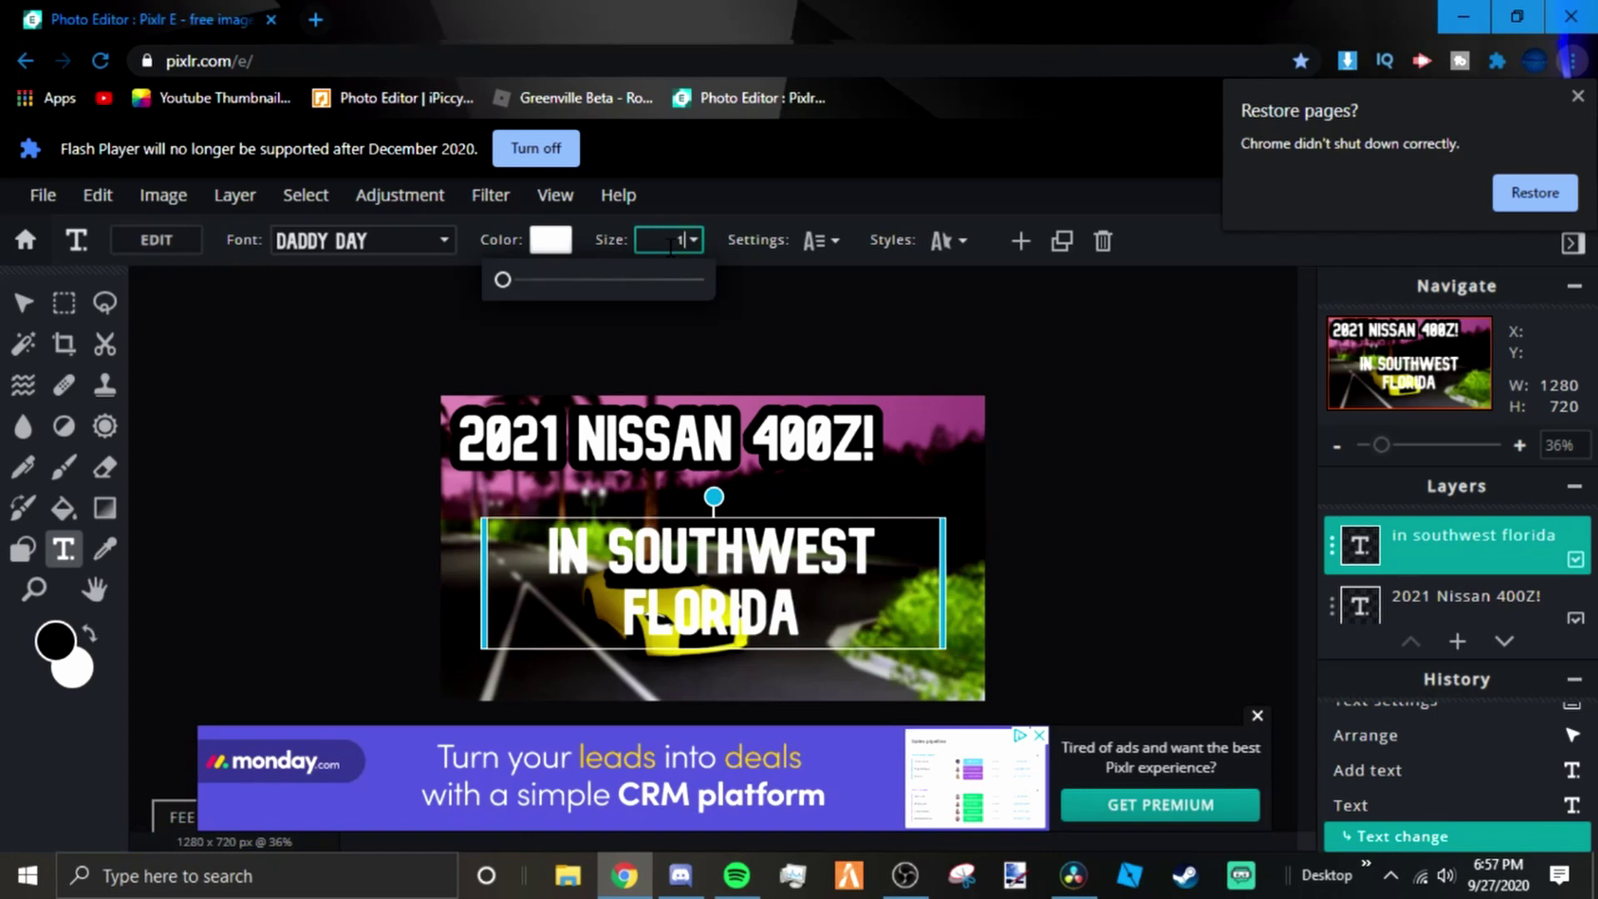
- Turn on the outline style for the "in southwest florida" text, colour it black and raise the outline size to the maximum
click(941, 243)
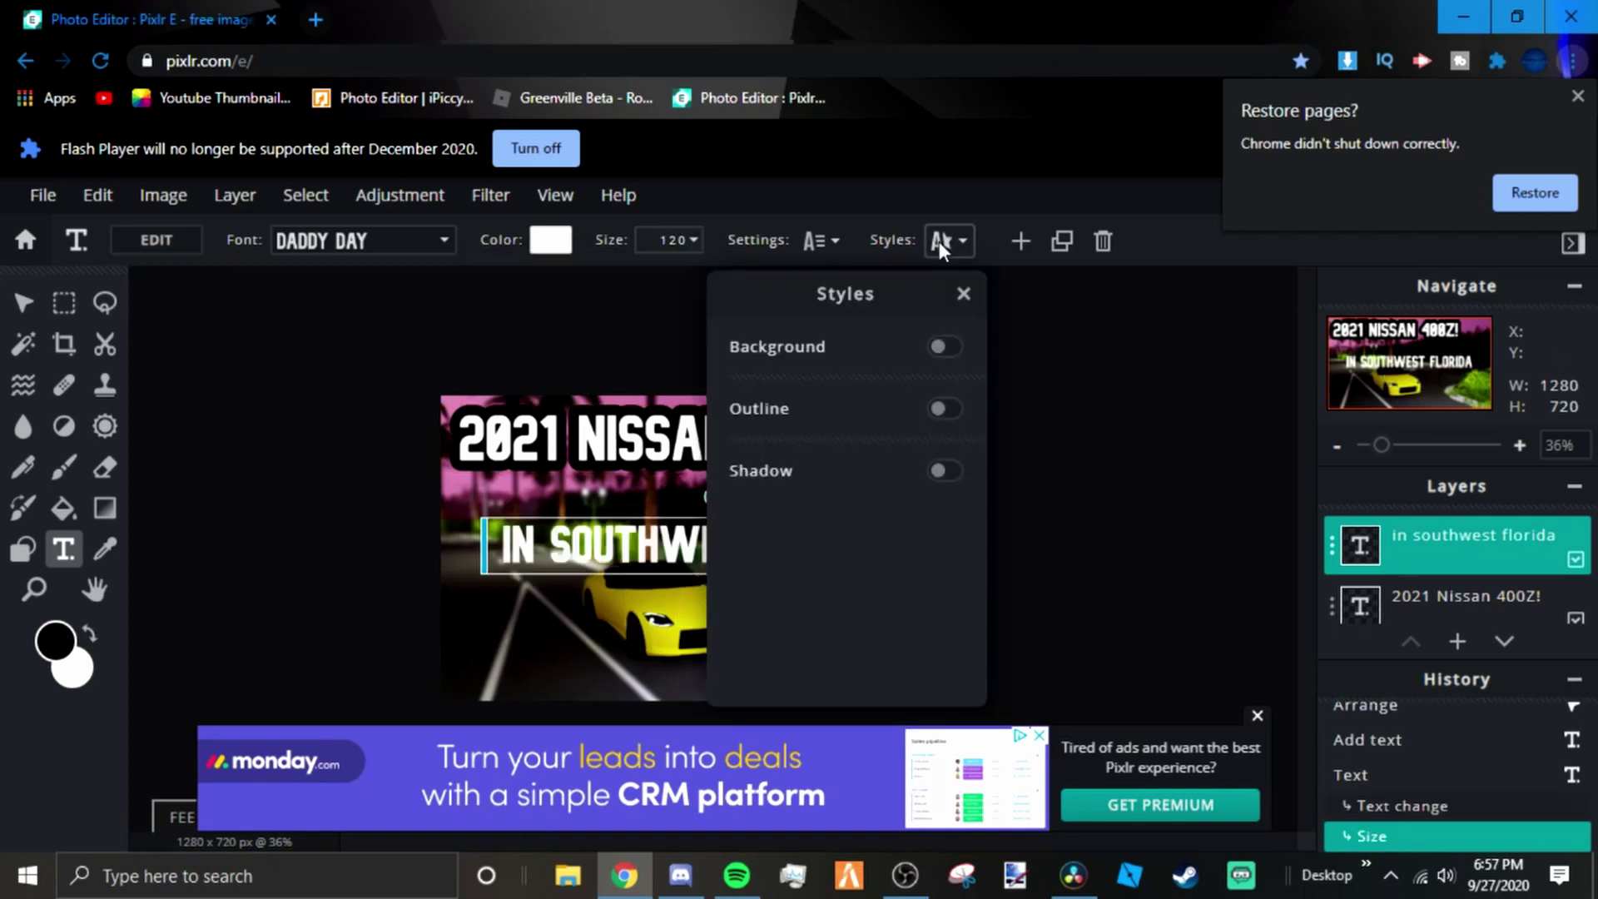
click(930, 412)
click(945, 454)
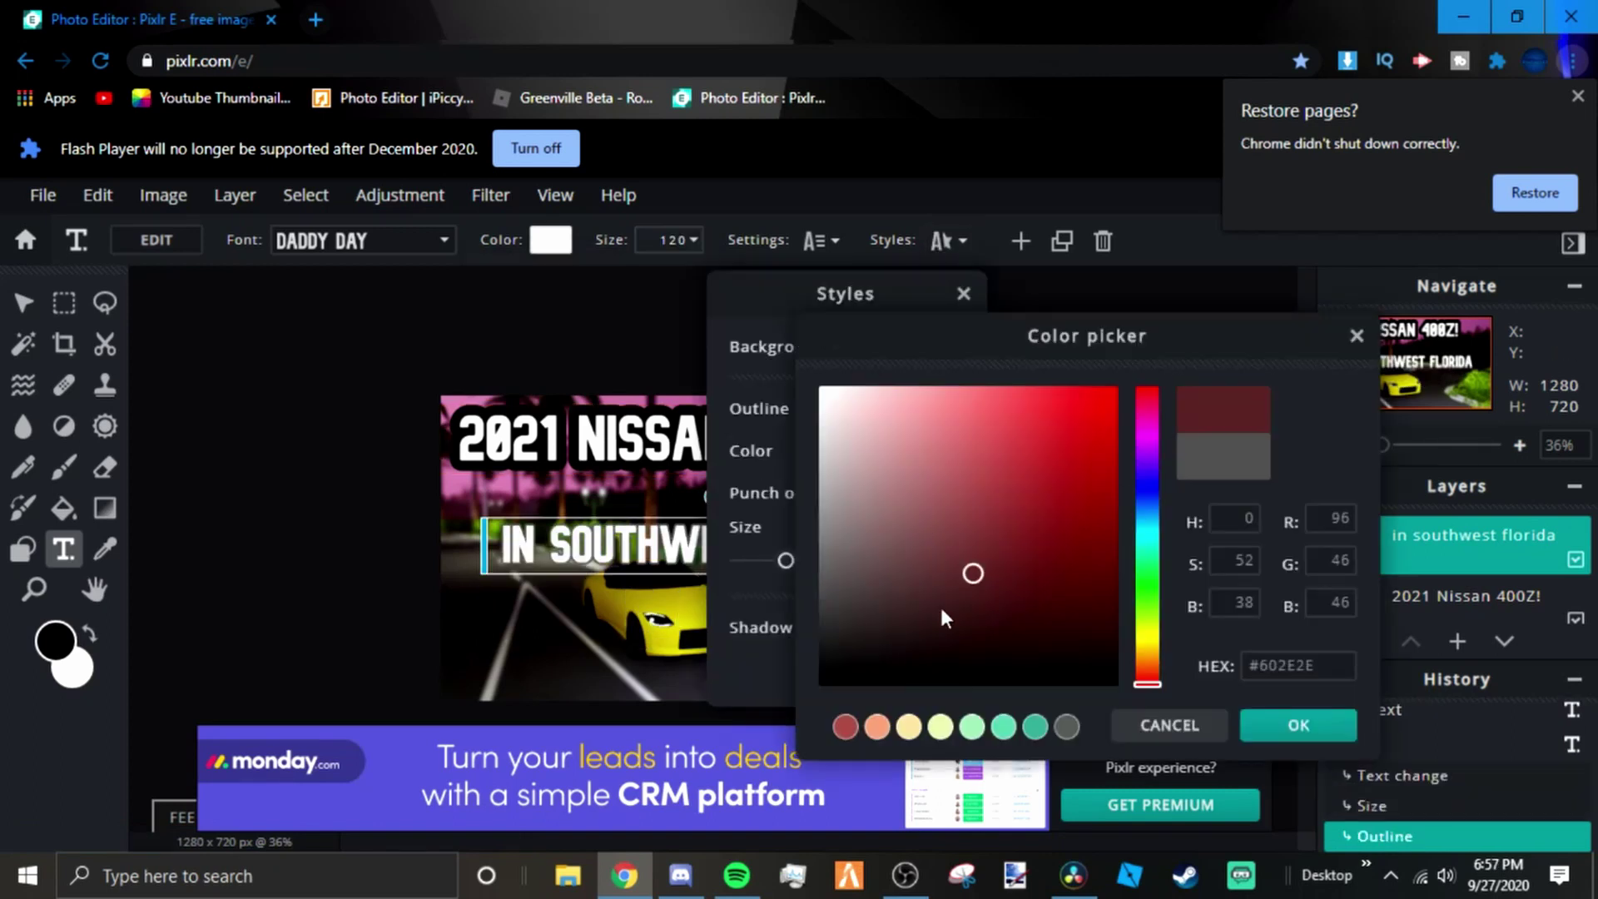
click(816, 684)
click(1271, 733)
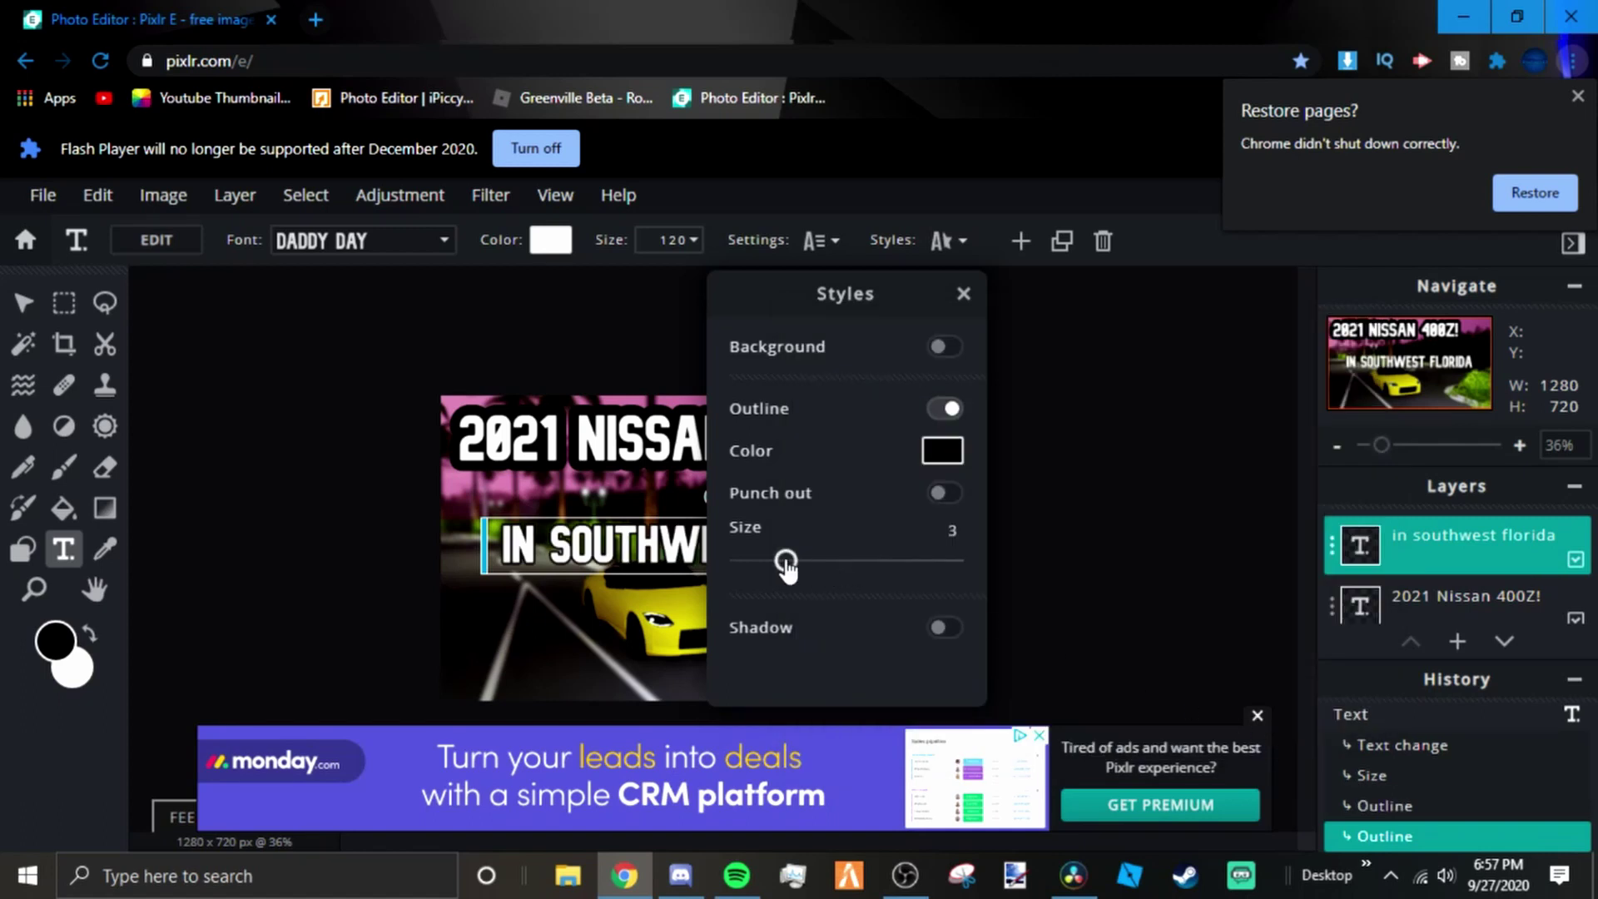
drag(787, 566, 1045, 567)
click(1126, 542)
- Move the "in southwest florida" text up and slightly right, directly beneath the title, and dismiss the browser's page-restore notice
drag(671, 571, 716, 537)
click(952, 675)
scroll(952, 674, down, 2)
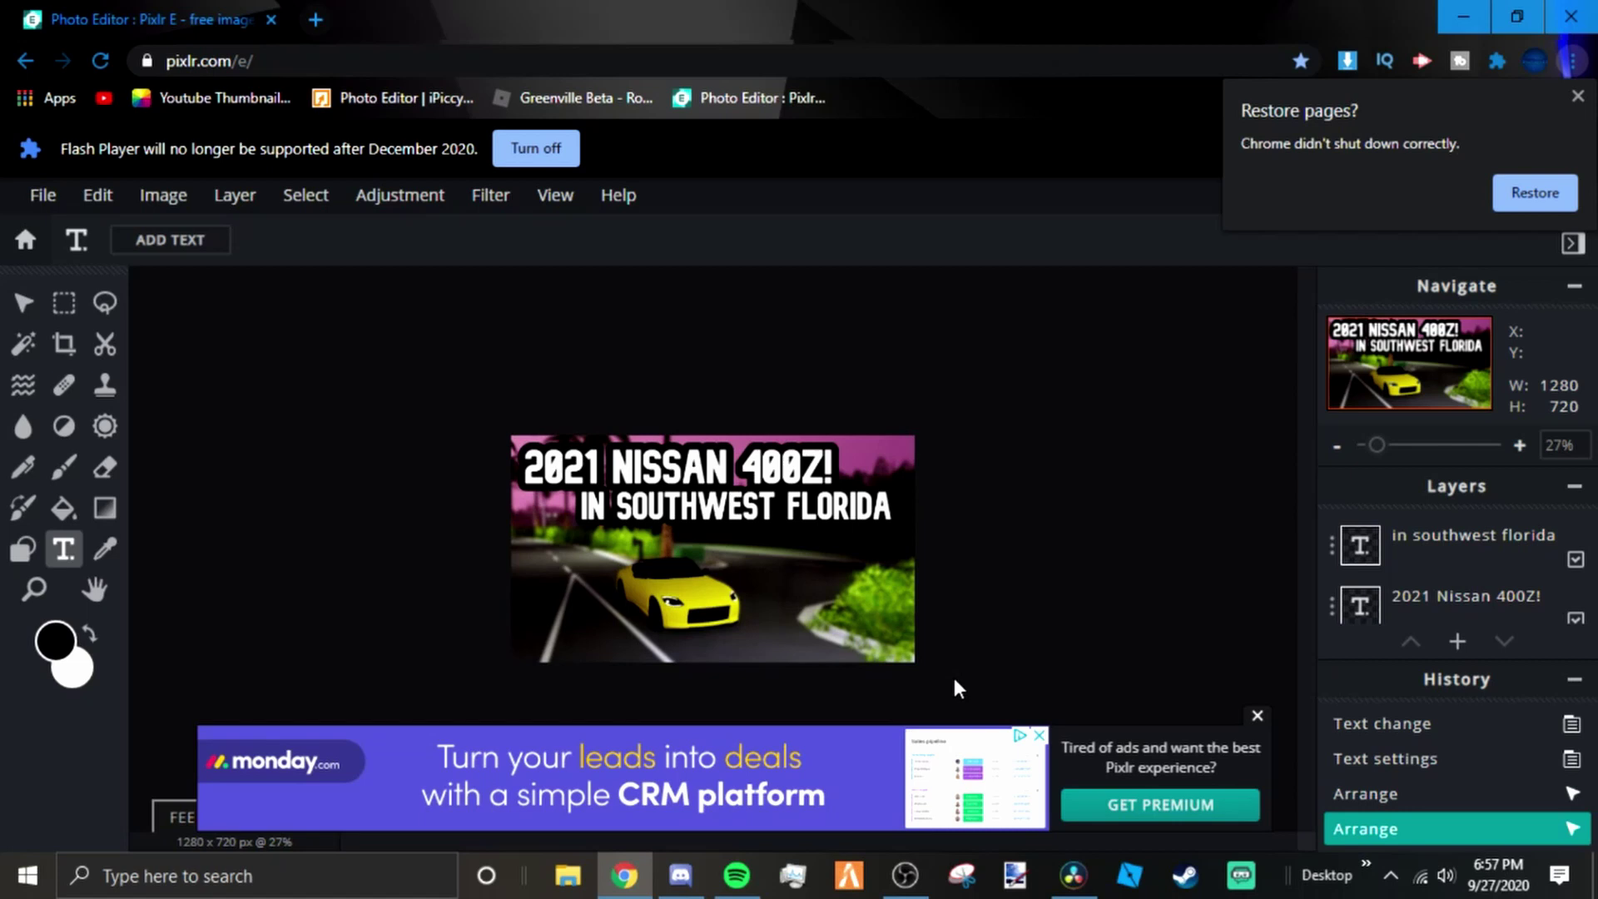
scroll(957, 688, up, 1)
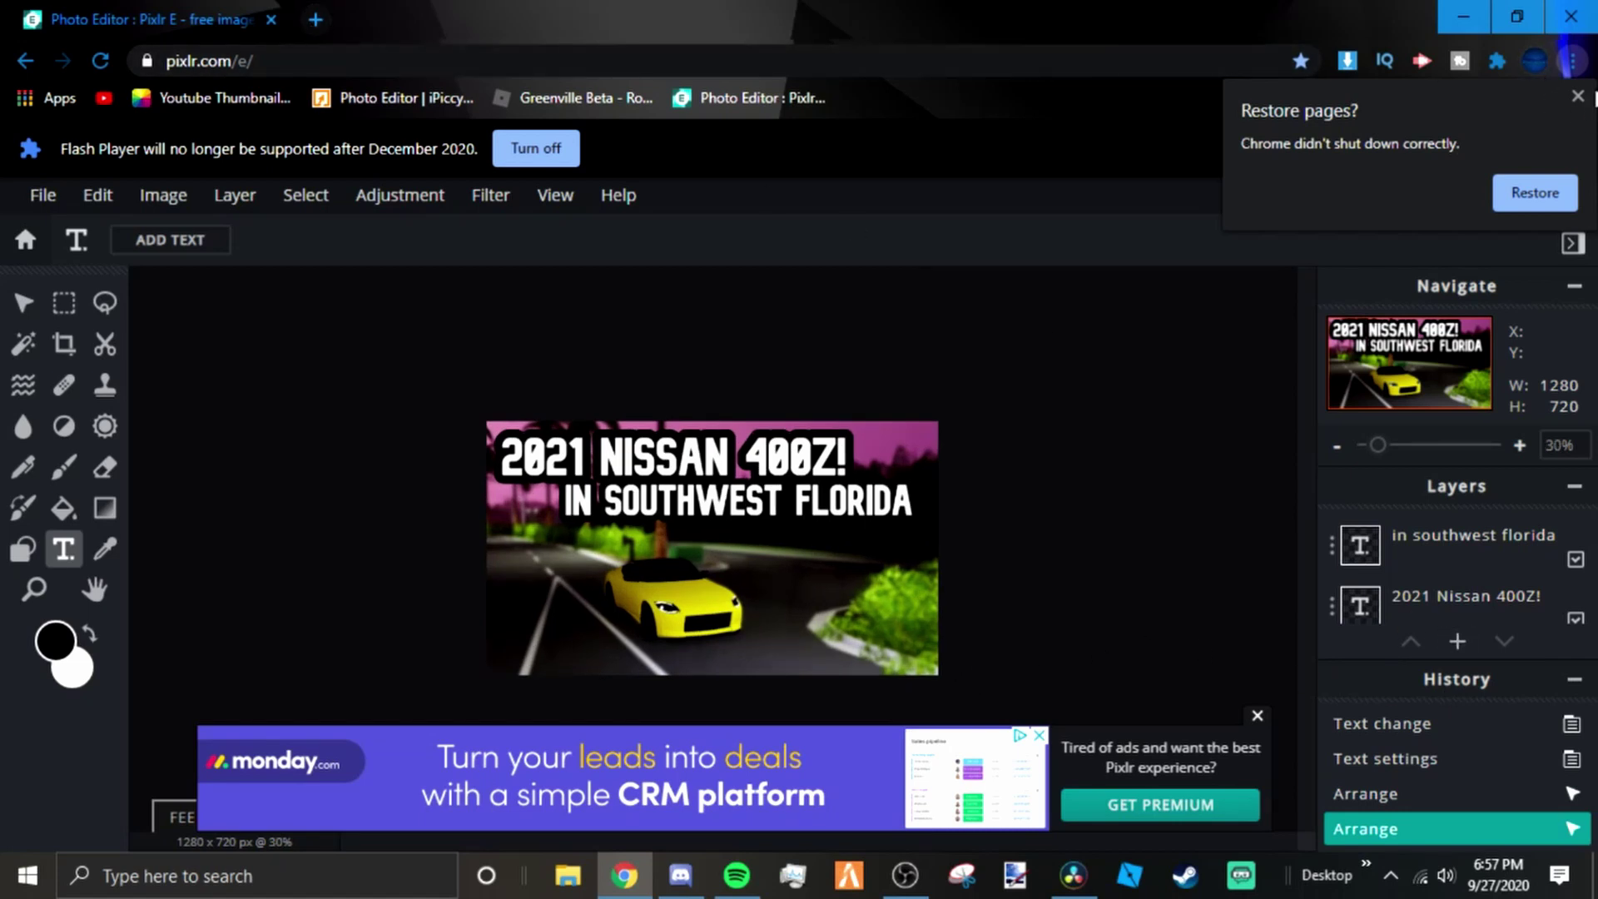
click(1577, 97)
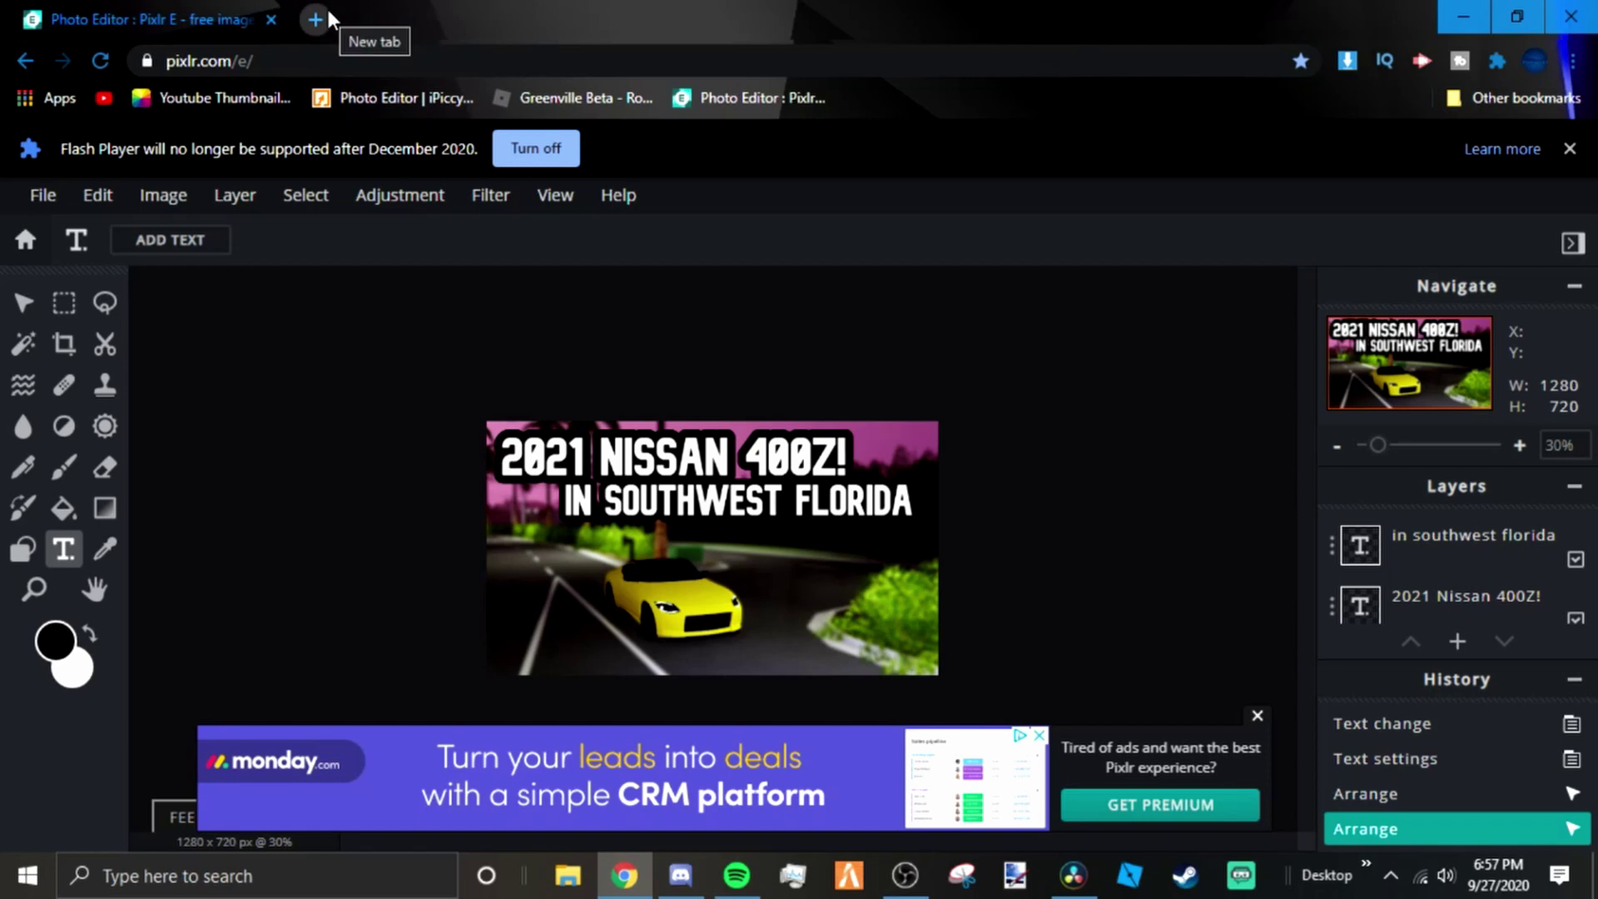